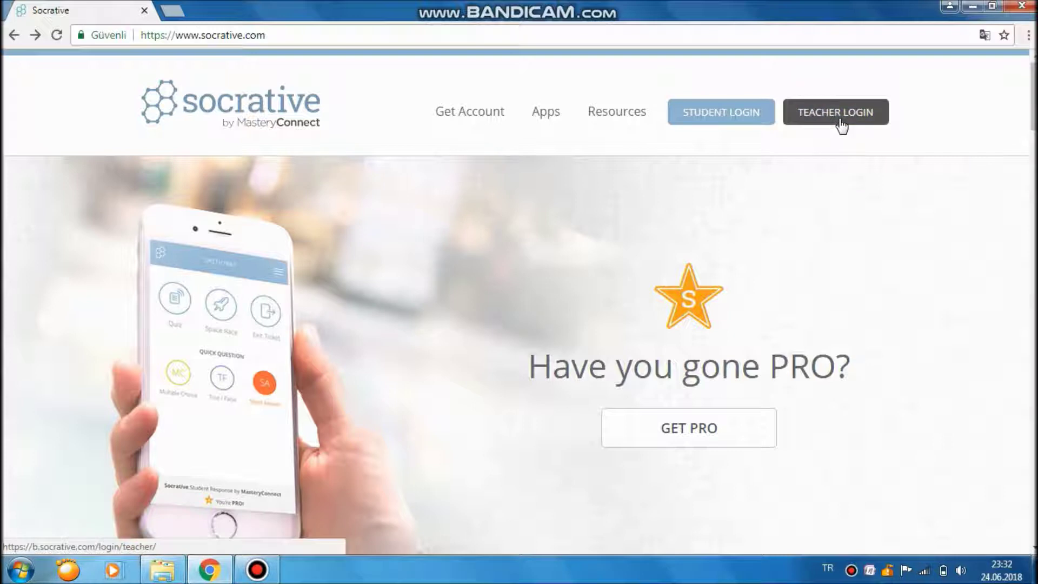
Start a new teacher account and enter the teacher's first and last name.
left_click(840, 122)
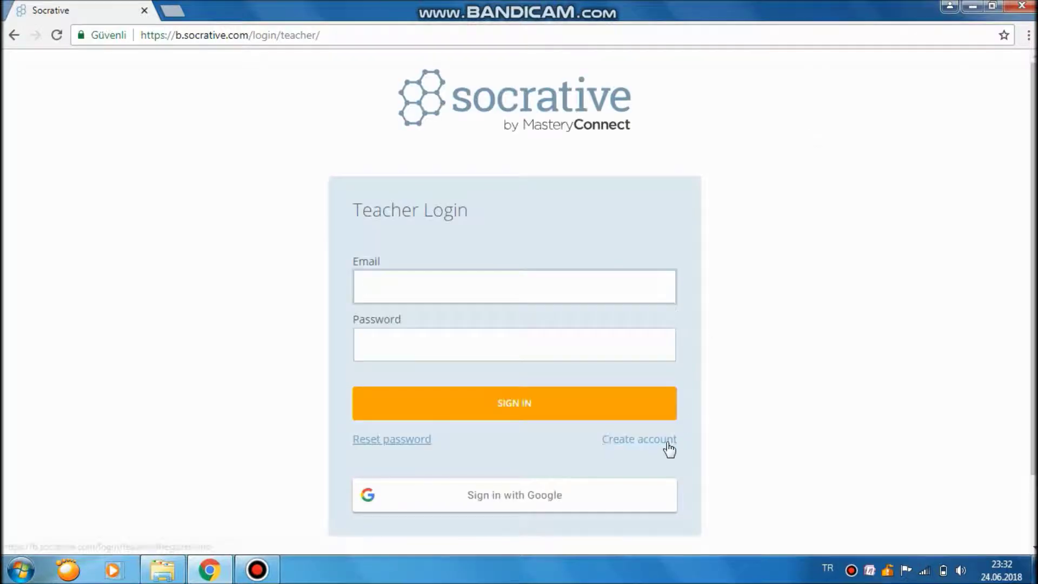
left_click(665, 440)
left_click(426, 387)
scroll(423, 364, "down", 3)
key("Tab")
key("Tab")
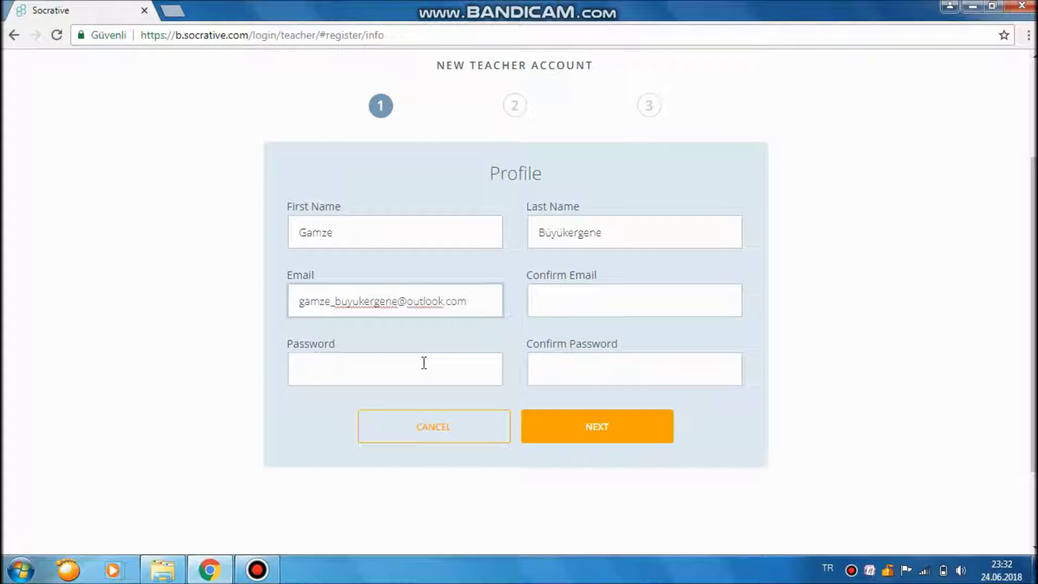
Enter the teacher's e-mail address and paste it into the confirmation field.
triple_click(470, 301)
key("ctrl+c")
left_click(656, 308)
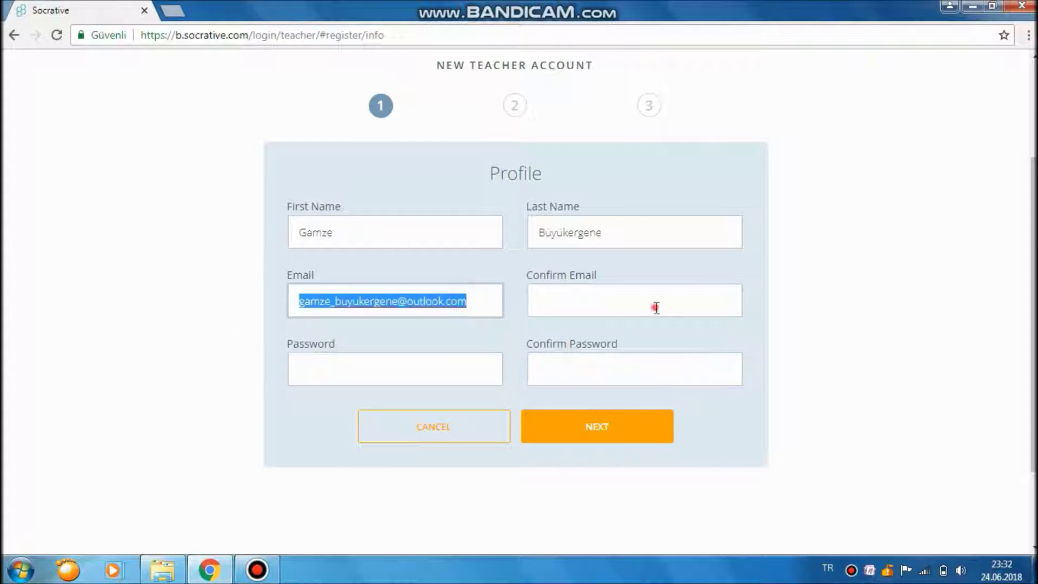
key("ctrl+v")
Enter and confirm the account password, then submit the profile.
left_click(392, 364)
type("*******")
key("Tab")
type("**")
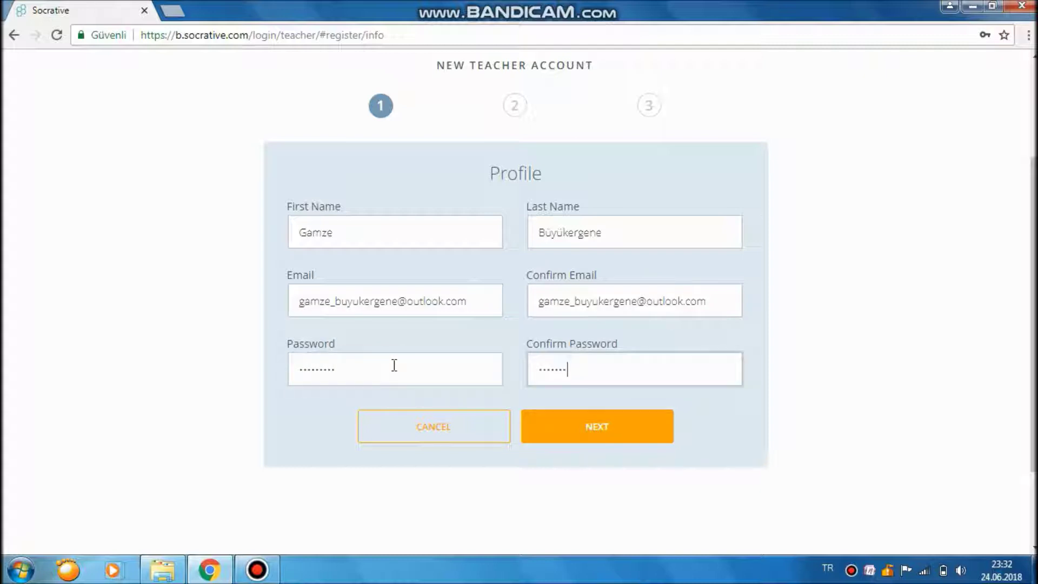
left_click(632, 437)
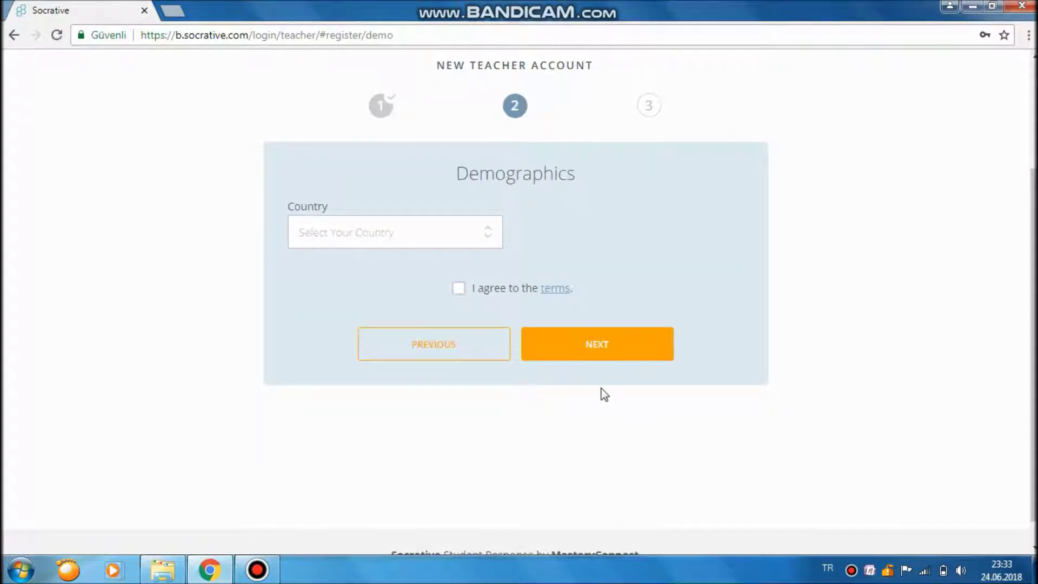
Set the country to Turkey and organization type to Primary/Secondary School.
left_click(424, 238)
scroll(400, 420, "down", 15)
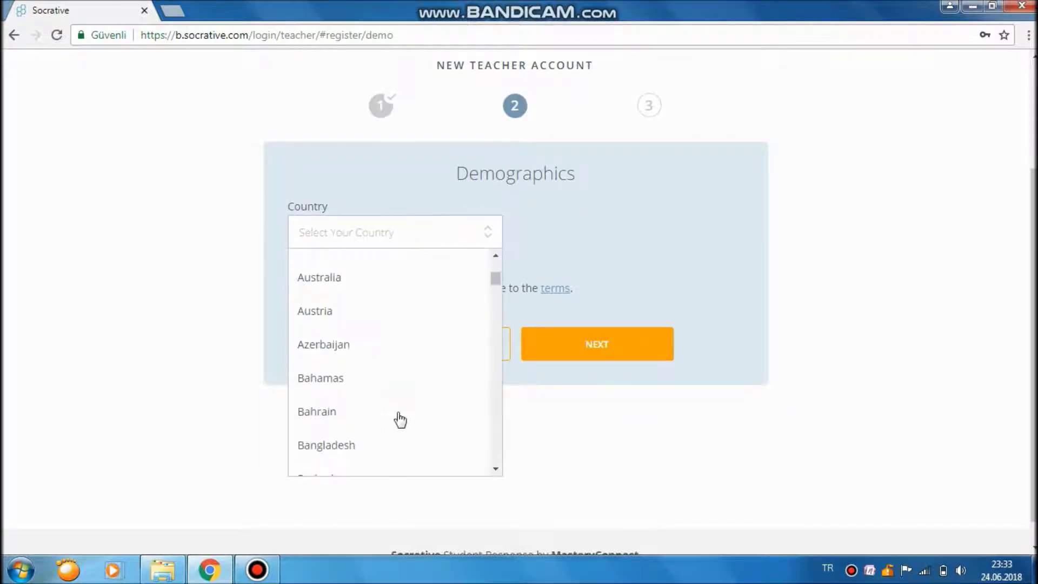
scroll(385, 394, "down", 20)
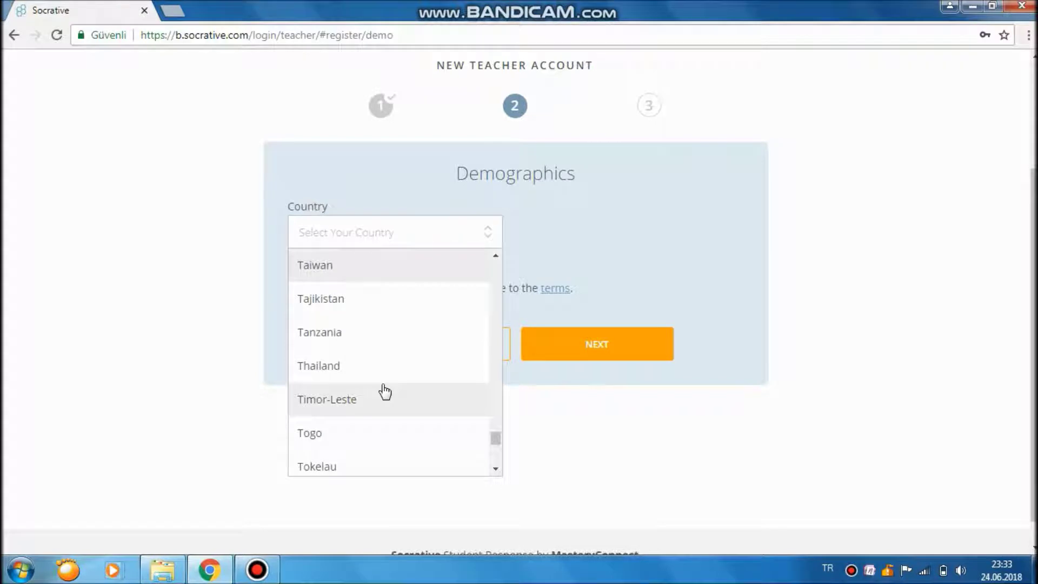
scroll(385, 391, "down", 3)
left_click(348, 297)
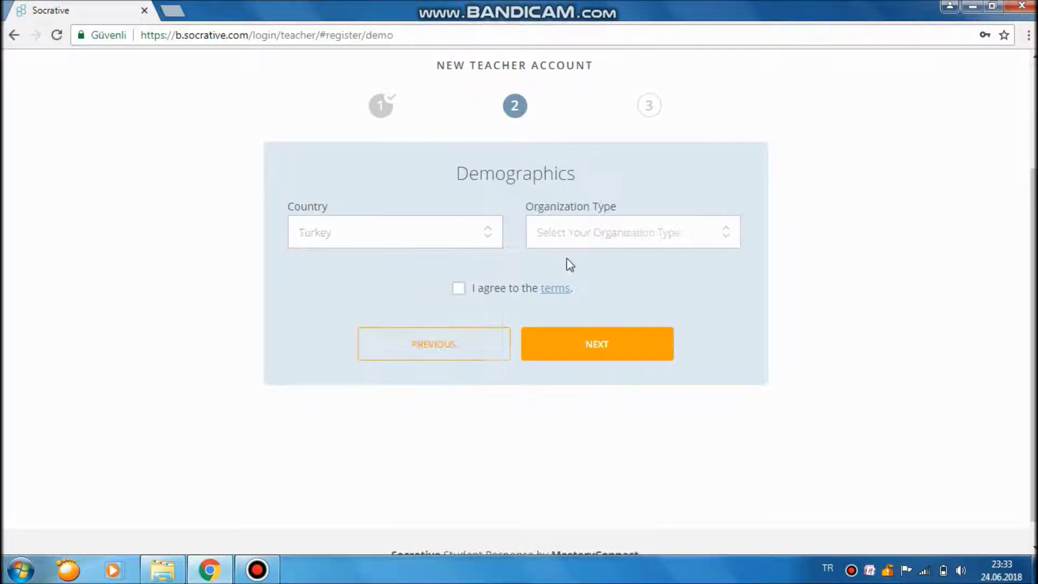
left_click(604, 238)
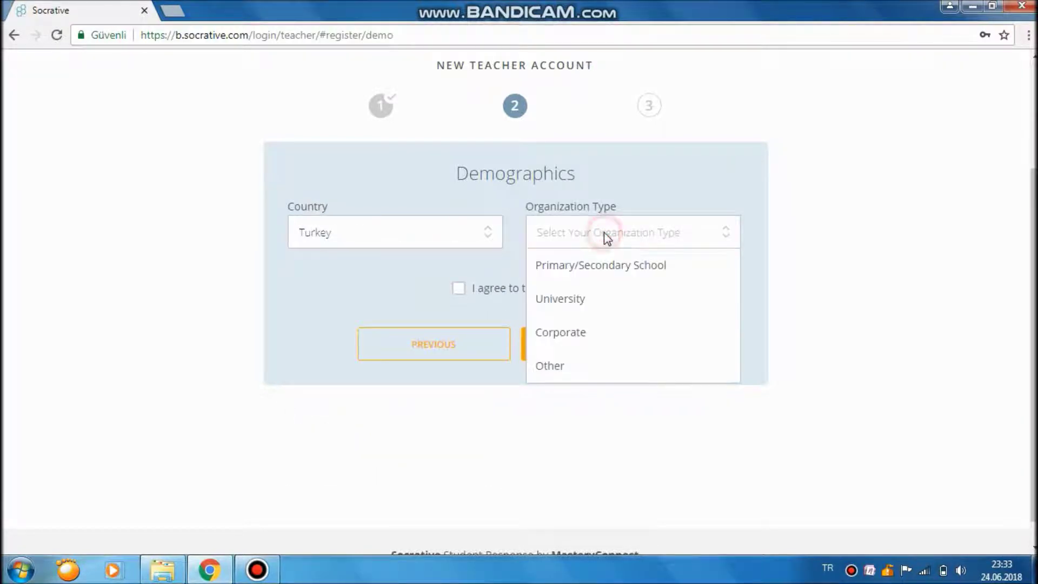
left_click(630, 276)
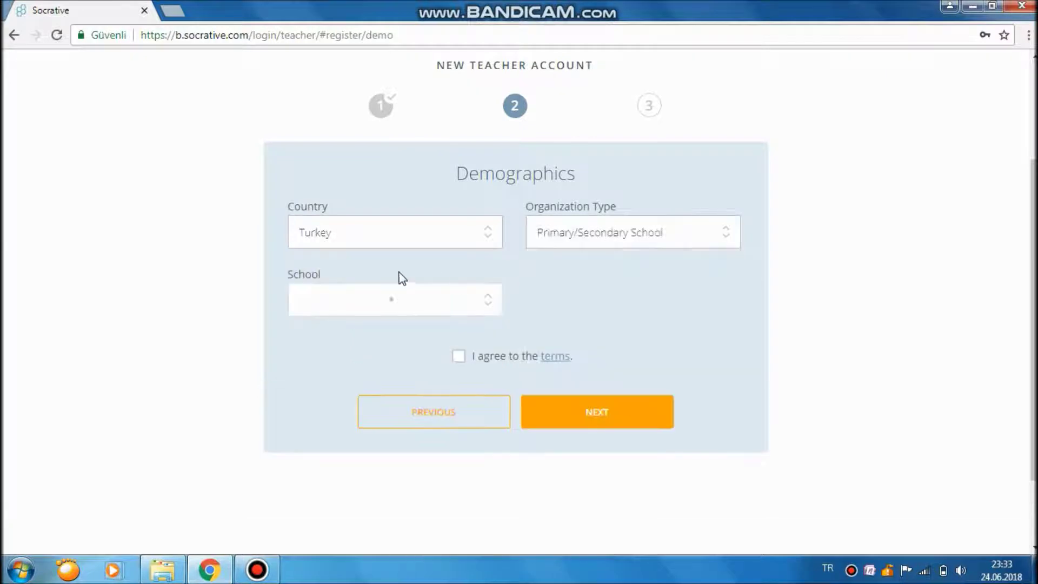
Choose Ankara Yildiz Preschool as the school.
left_click(422, 298)
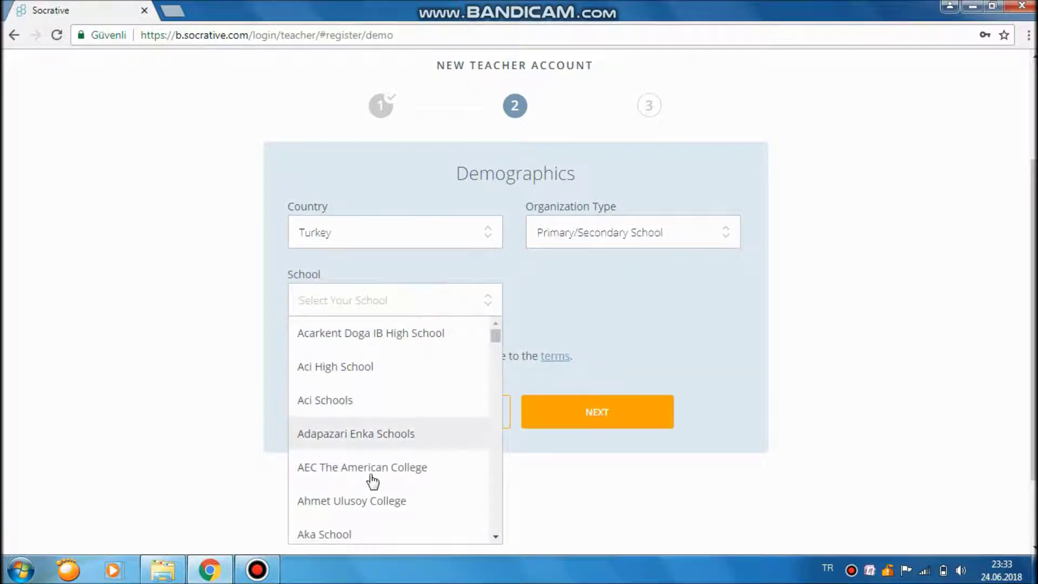
scroll(371, 482, "down", 3)
scroll(379, 510, "down", 5)
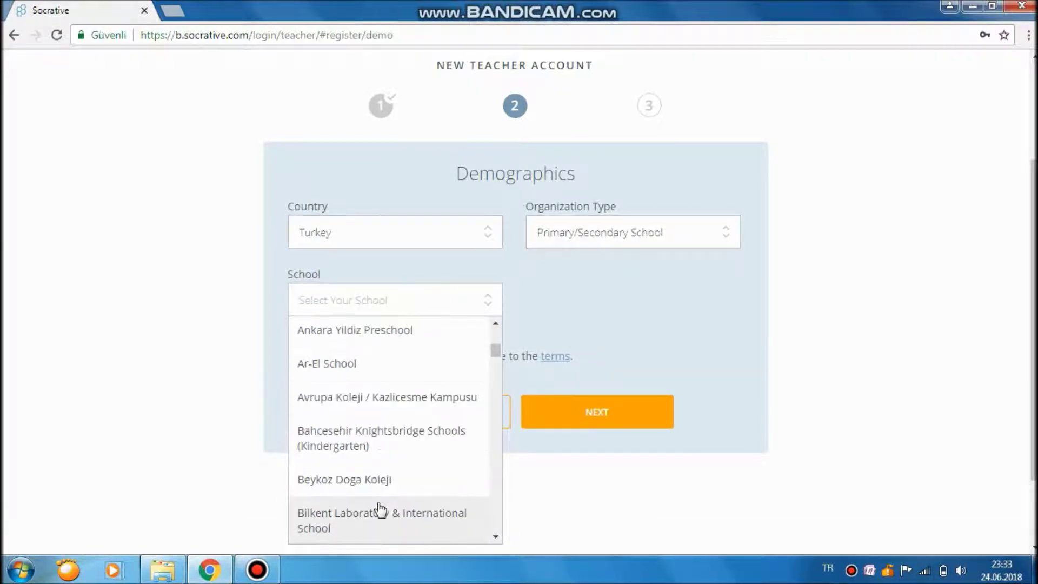
scroll(381, 508, "down", 3)
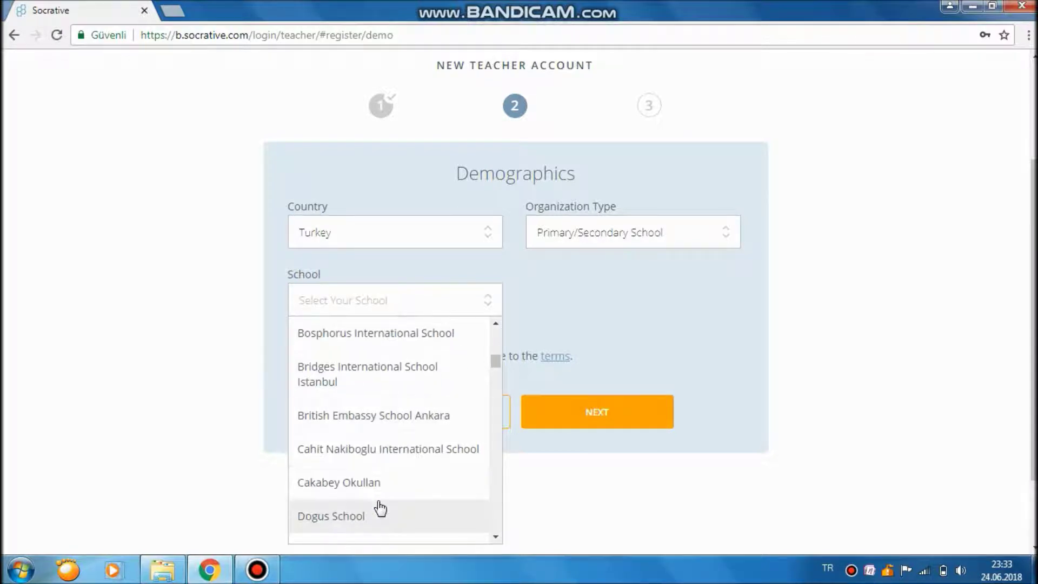
scroll(381, 506, "down", 5)
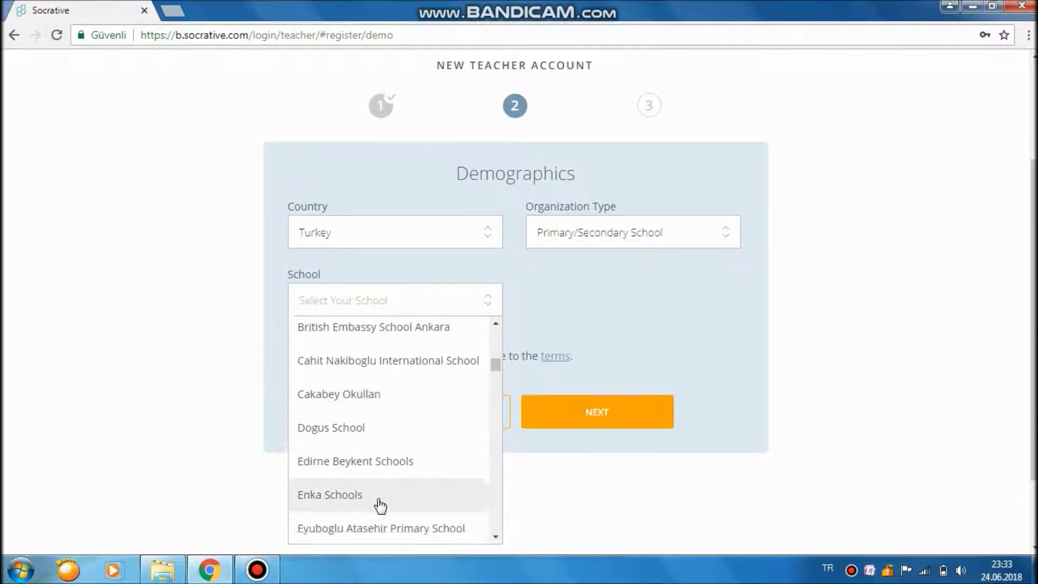
scroll(380, 503, "up", 6)
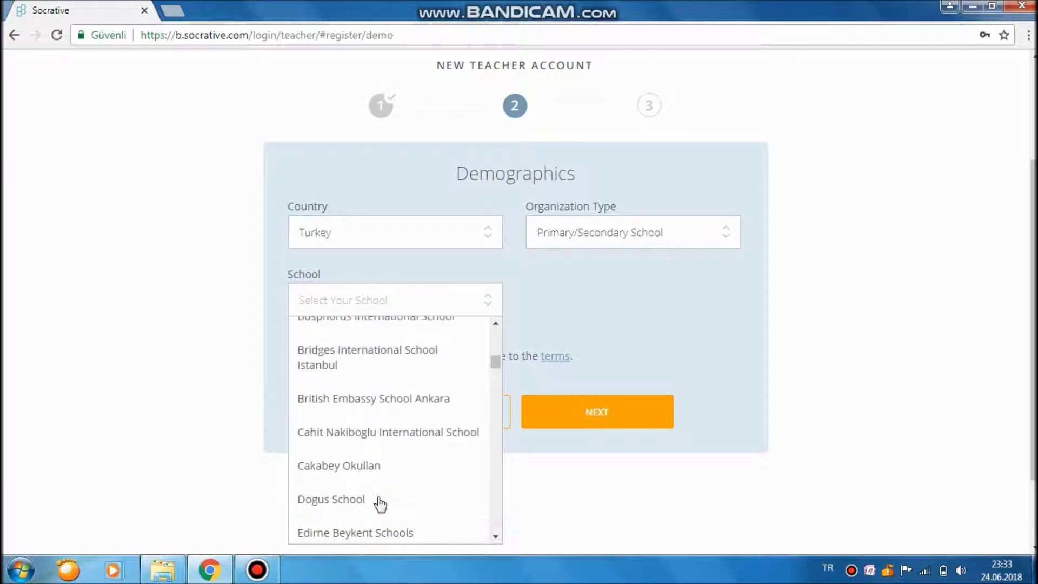
scroll(393, 430, "up", 3)
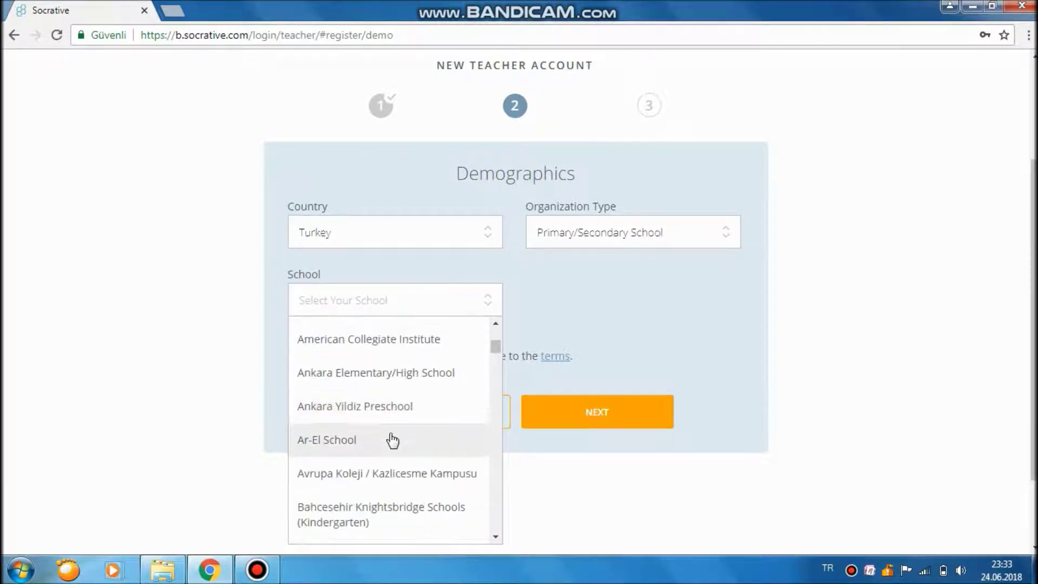
left_click(436, 407)
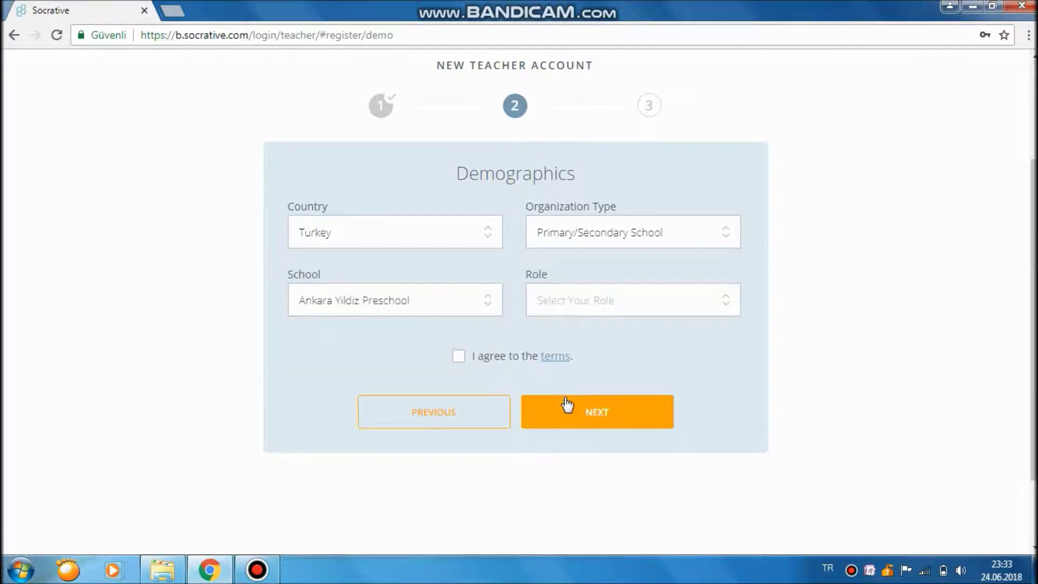
Set the role to Teacher, agree to the terms, and submit demographics.
left_click(608, 312)
left_click(601, 334)
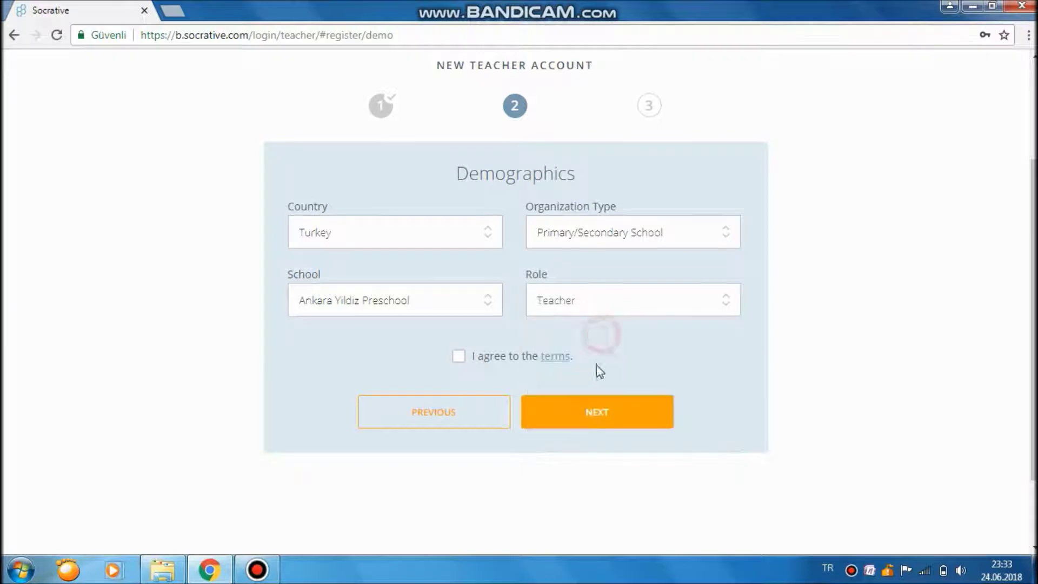
left_click(459, 356)
left_click(598, 413)
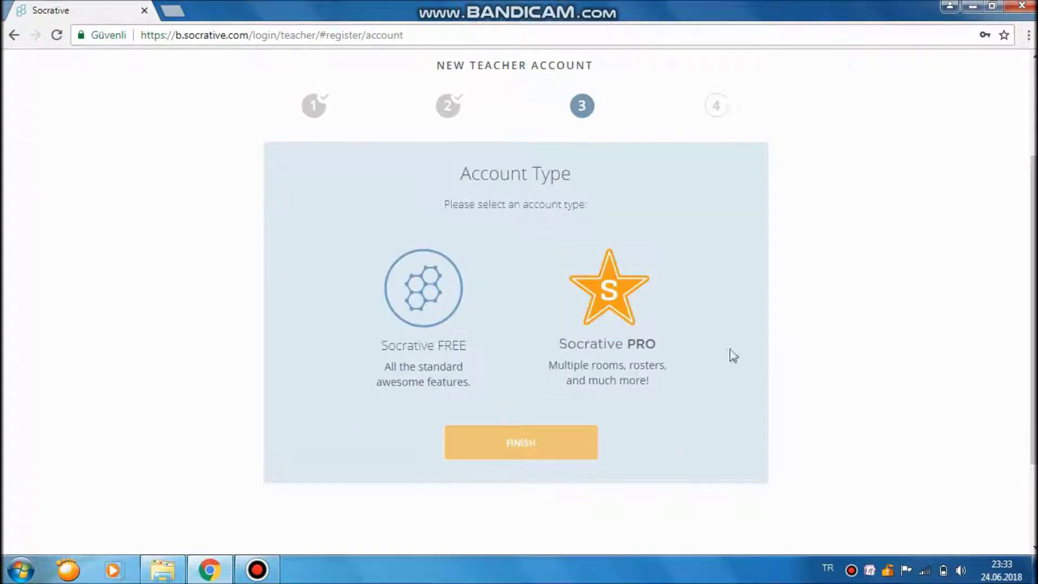
Choose the Socrative FREE account type and finish registration.
left_click(670, 361)
left_click(466, 271)
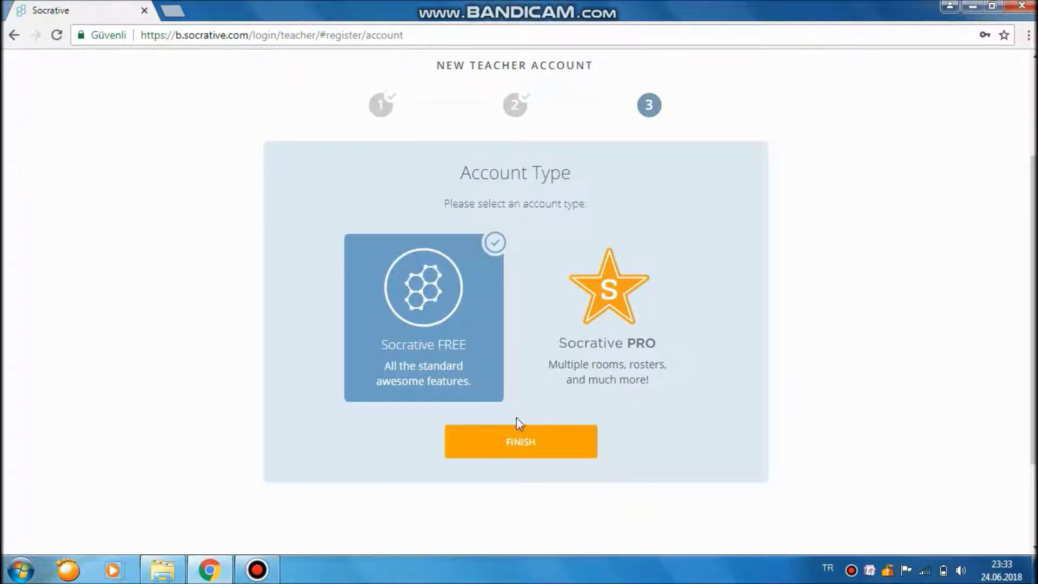
left_click(511, 440)
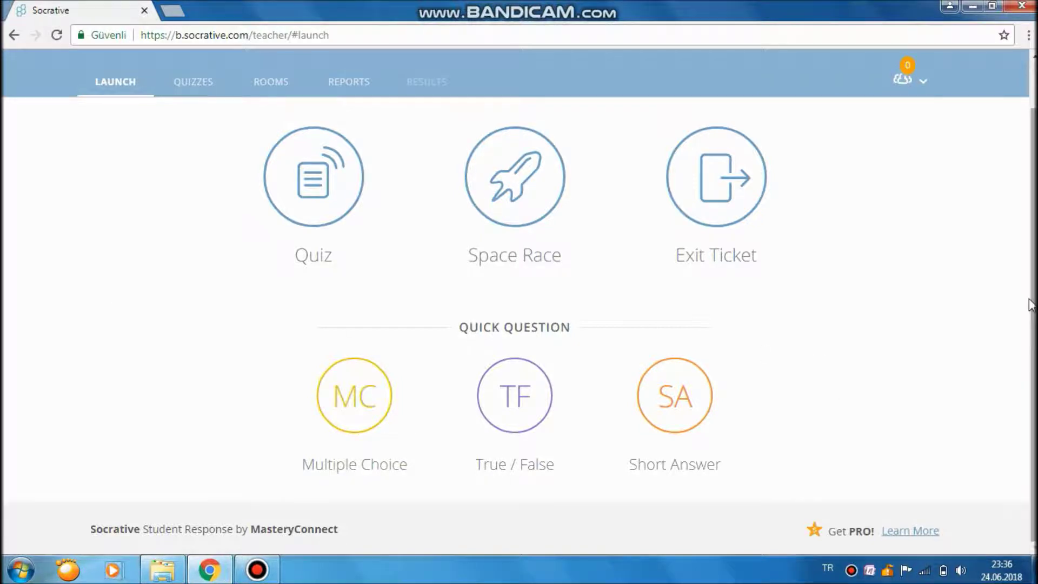
From the Quizzes list, create a new blank quiz via Add Quiz > Create New.
scroll(971, 296, "up", 1)
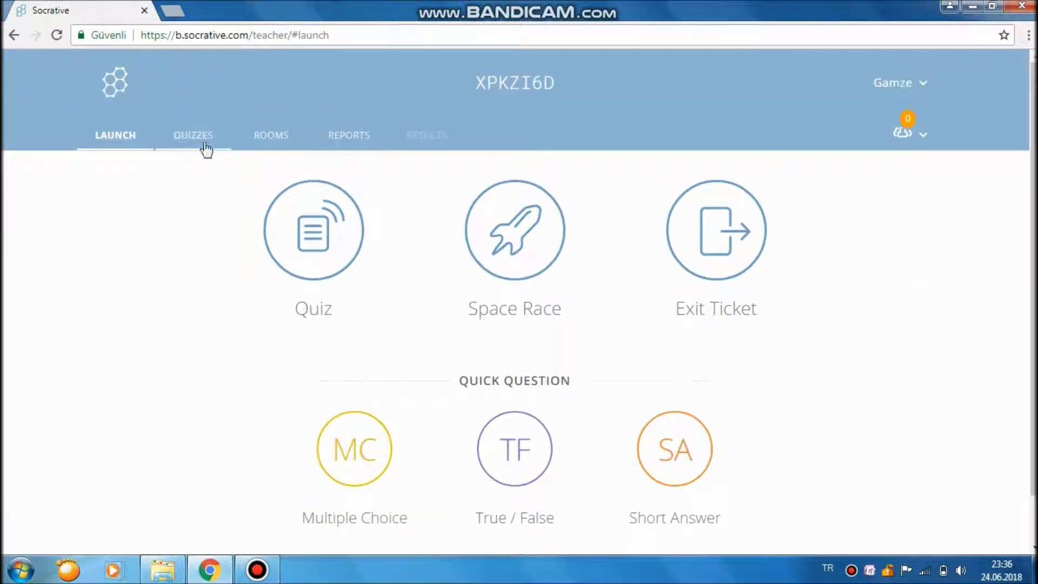
left_click(214, 139)
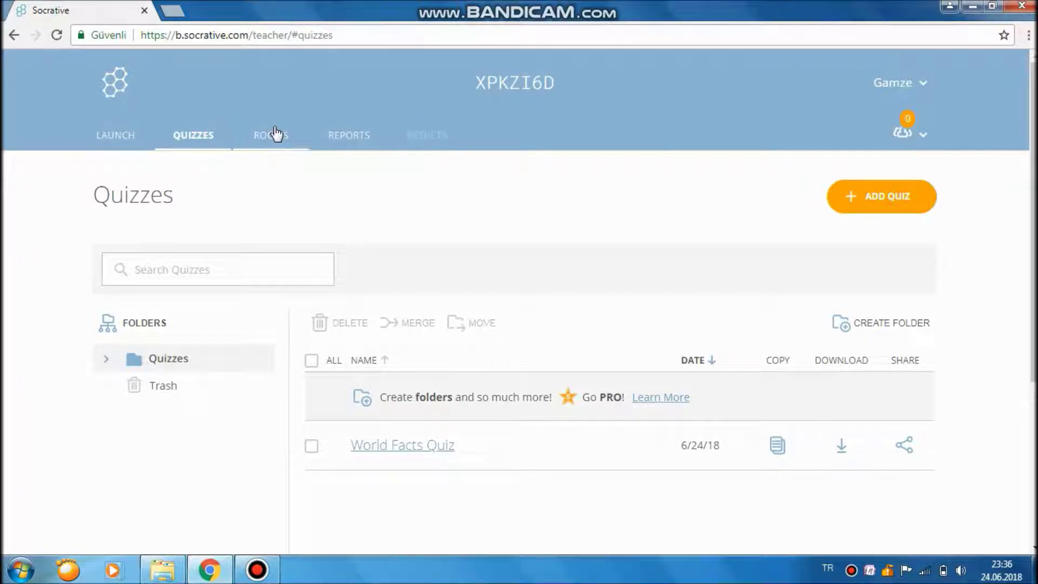
left_click(146, 142)
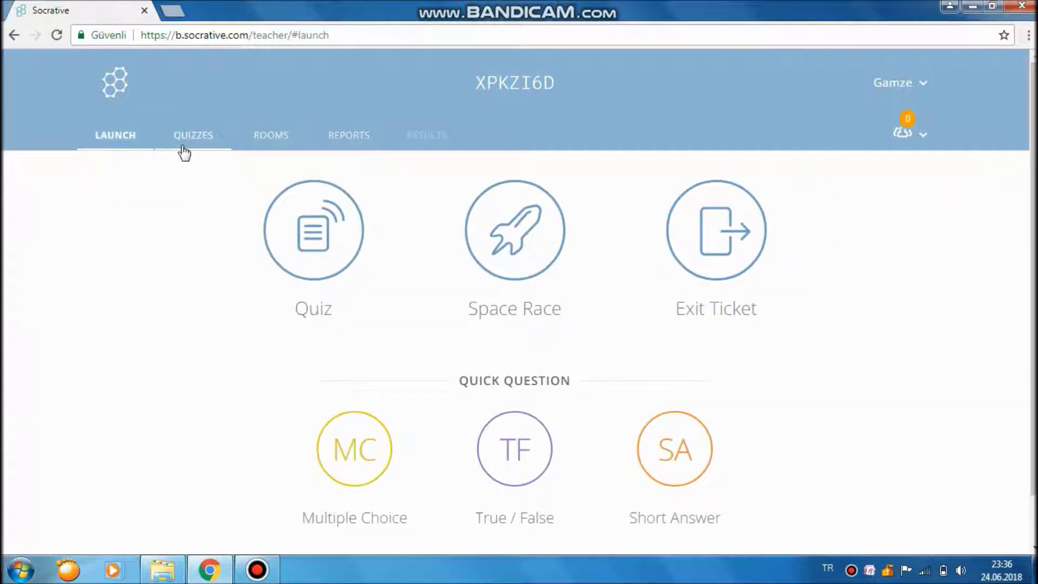
left_click(185, 149)
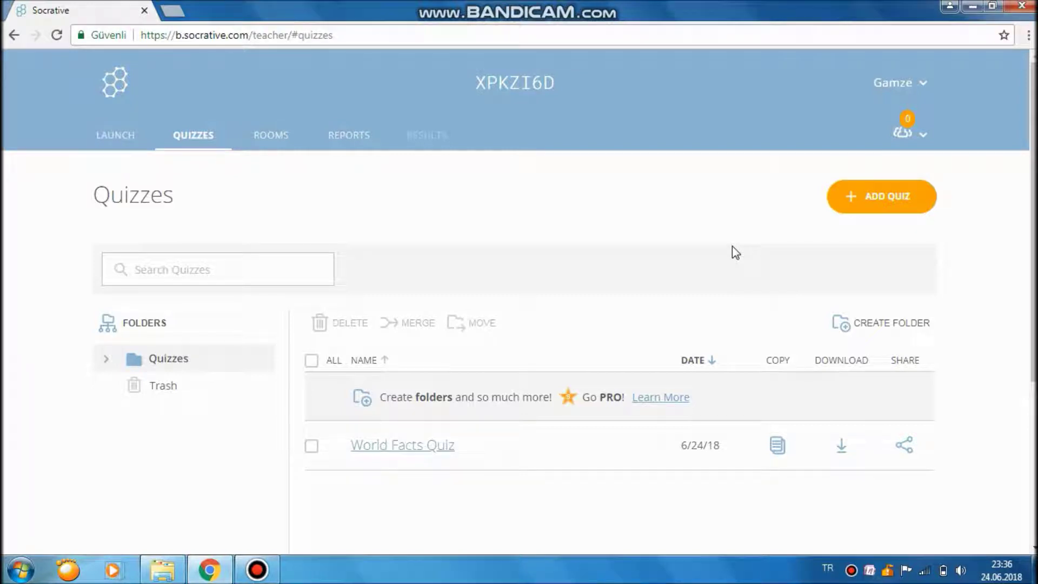
left_click(885, 209)
left_click(879, 230)
left_click(871, 209)
left_click(867, 233)
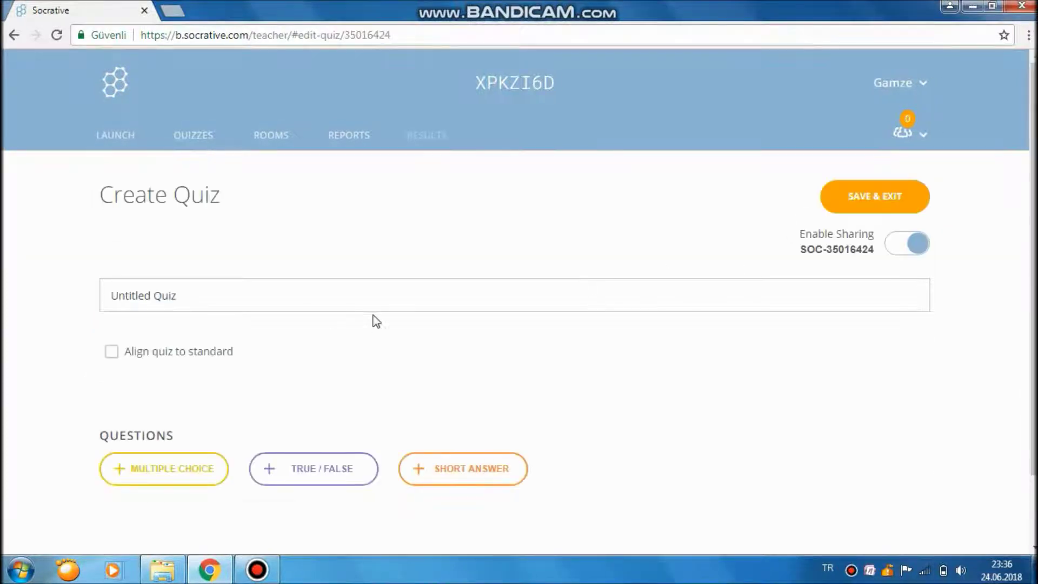
Replace the Untitled Quiz title with 'BİLGİSAYAR DONANIM'.
scroll(376, 321, "down", 2)
left_click_drag(229, 215, 97, 223)
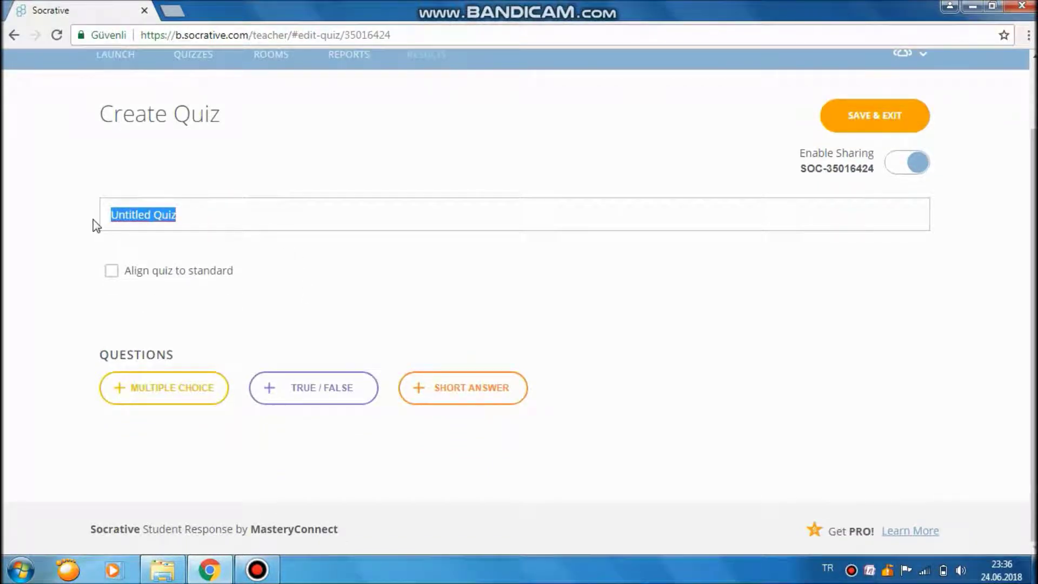
type("BİLGİSA")
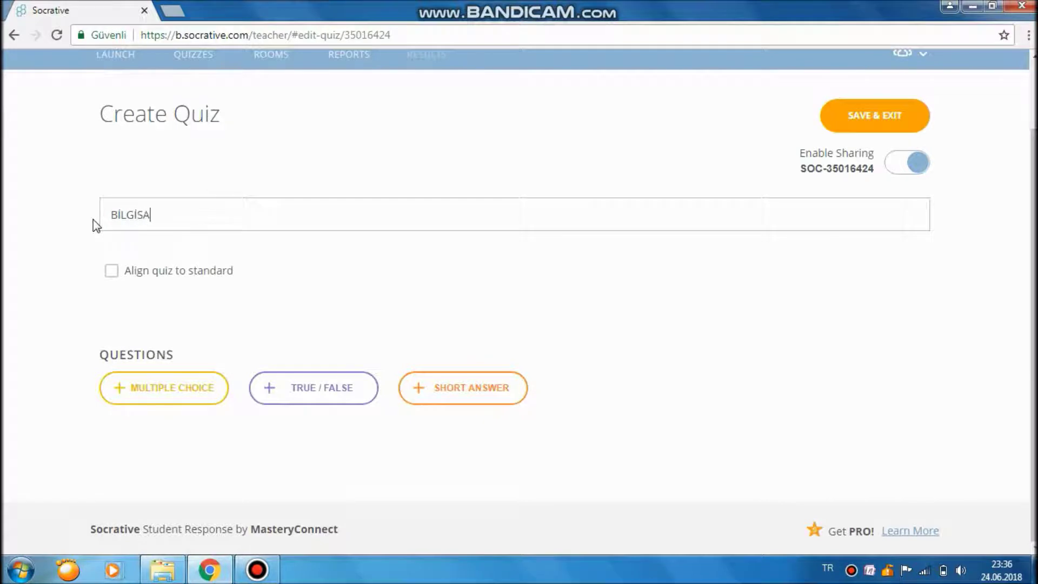
type("YAR DONANIMI")
Add a short-answer question describing the unit running input/output, computation and control.
left_click(478, 398)
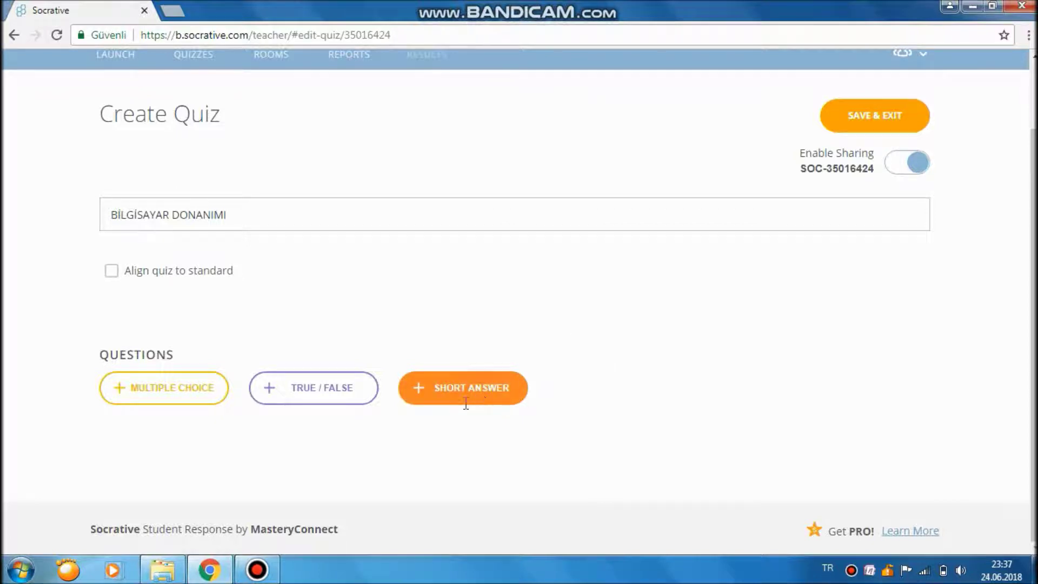
left_click(472, 392)
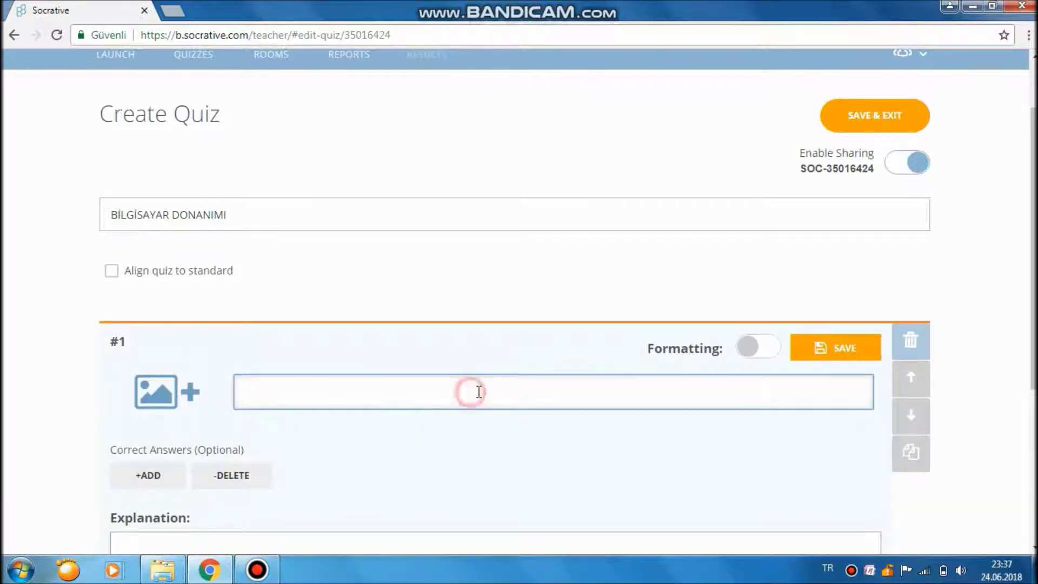
scroll(1012, 317, "down", 3)
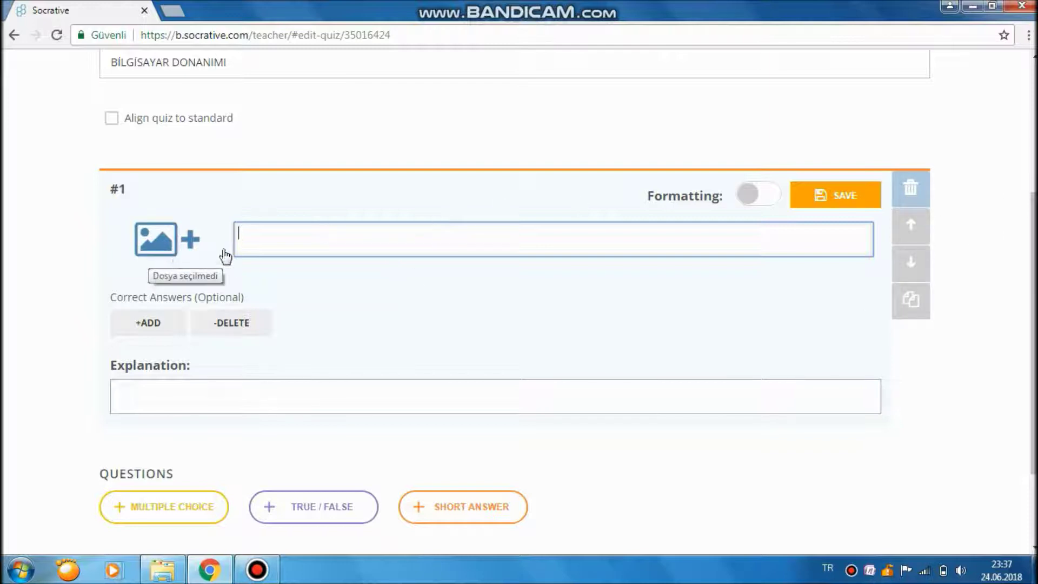
left_click(259, 232)
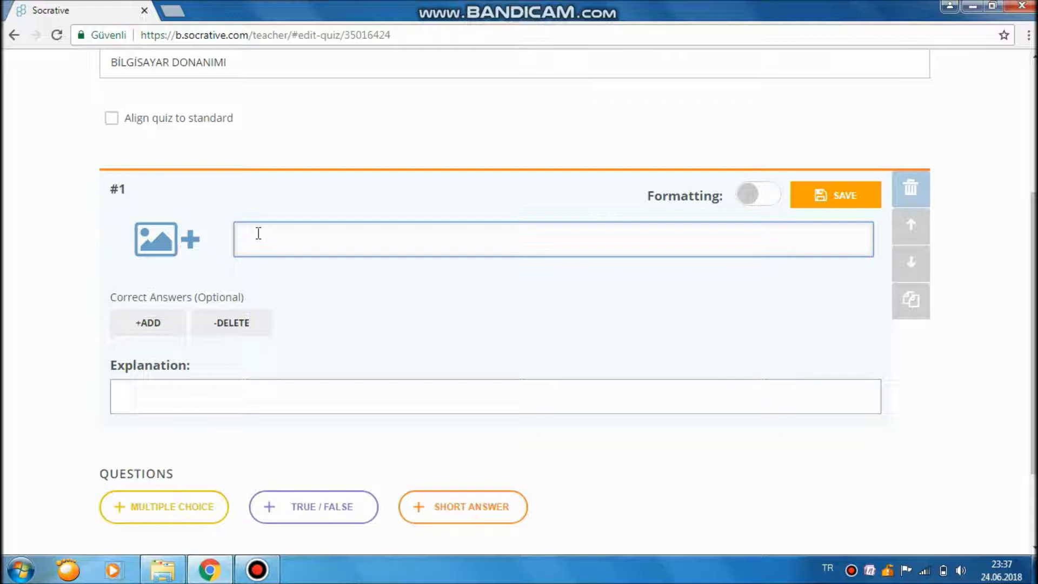
type("Temel giriş çıkış, hesaplama ve k")
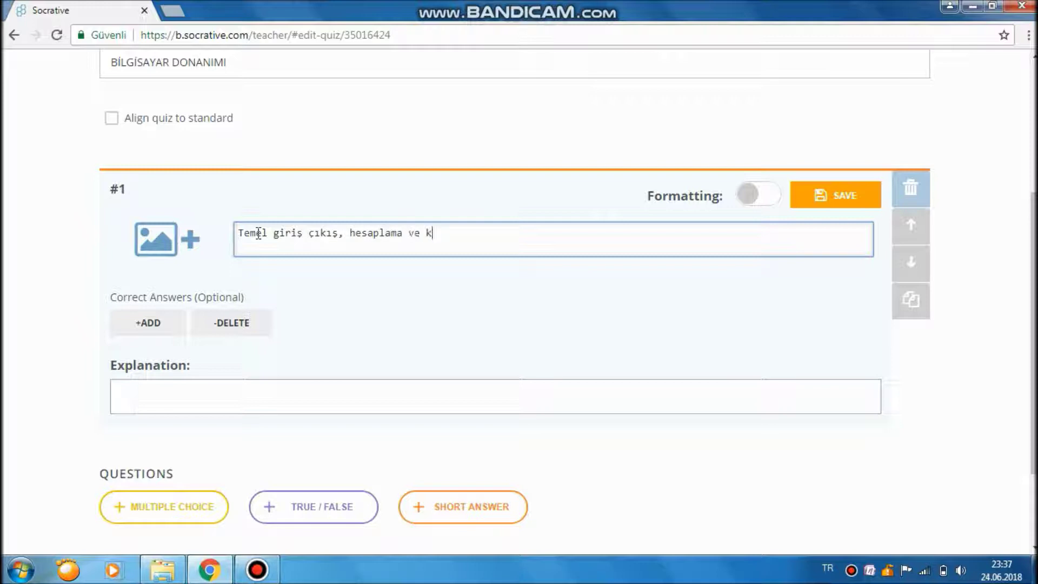
type("ontrol işlemlerini y")
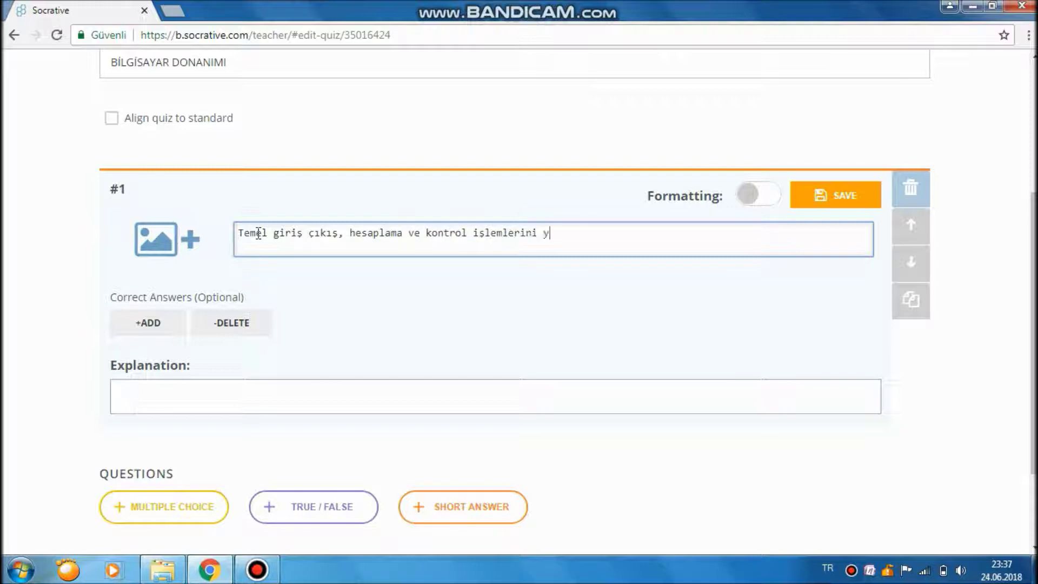
type("ürüten ünitedir. Diğer birimlie")
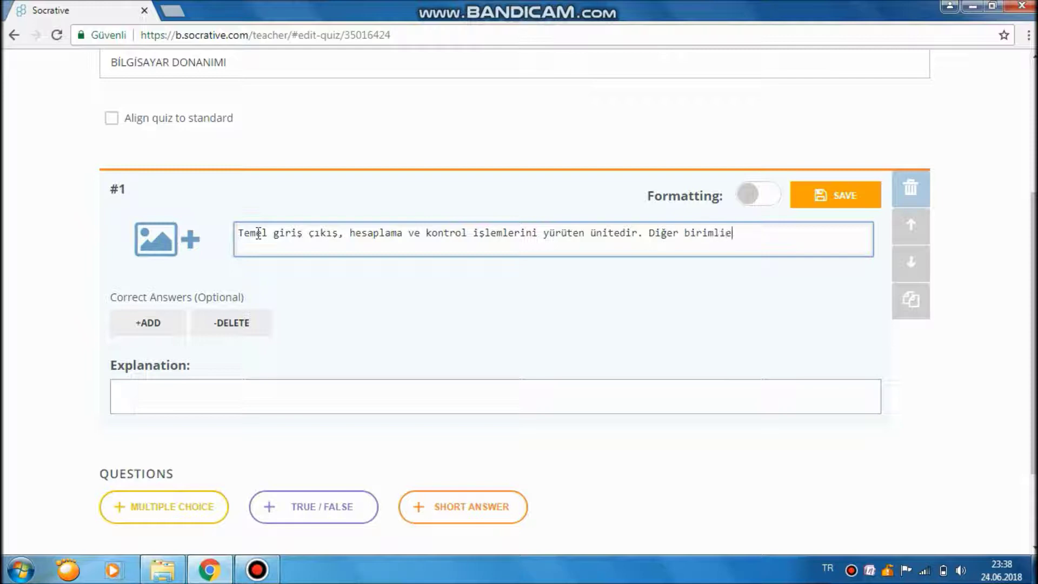
key("BackSpace")
type("eri çal")
type("ıştırır ve dene")
type("tlen")
type(".")
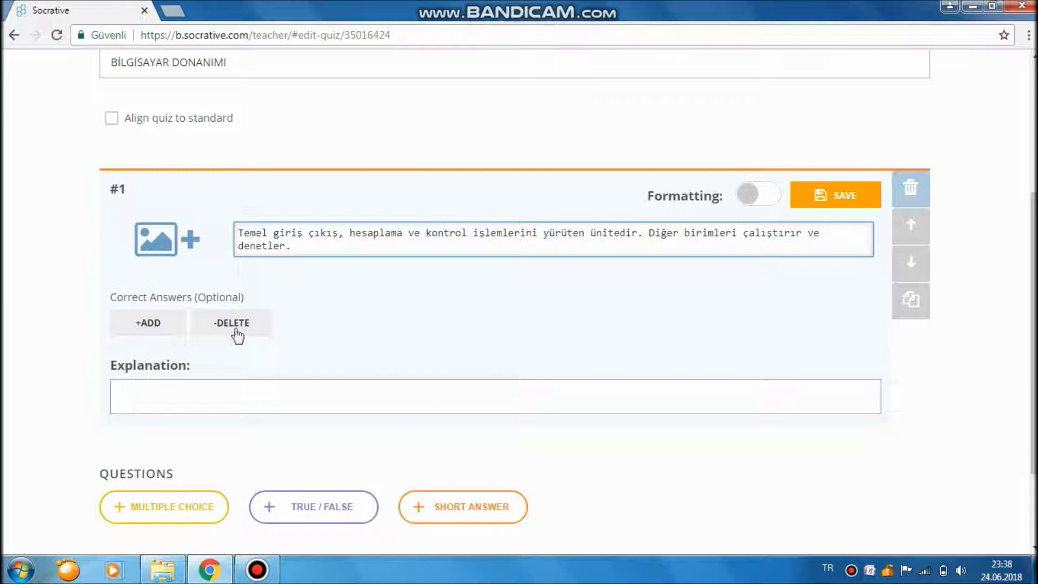
Enter CPU as the explanation and turn formatting on.
left_click(244, 381)
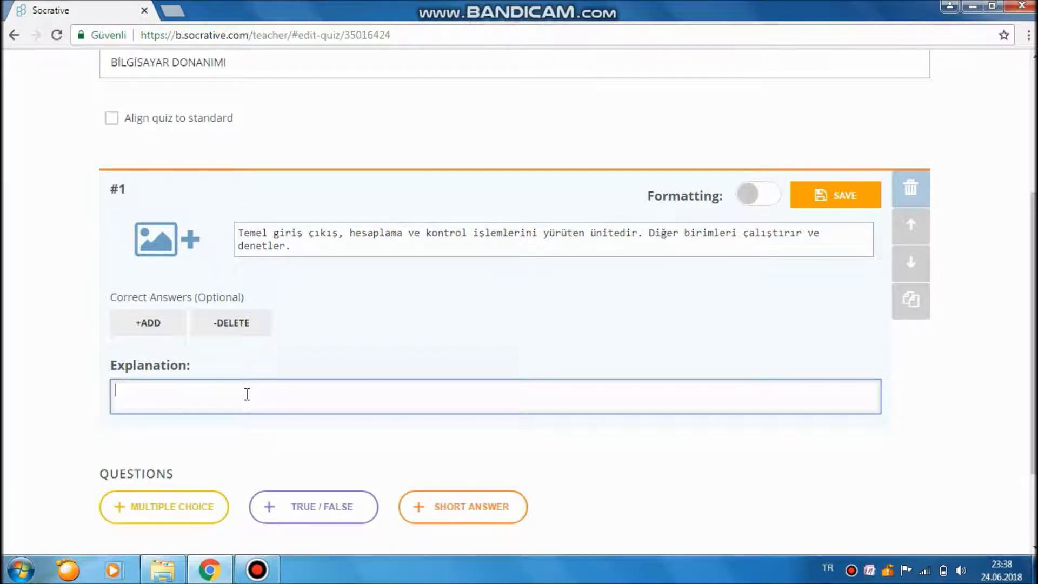
type("CPU")
left_click(754, 199)
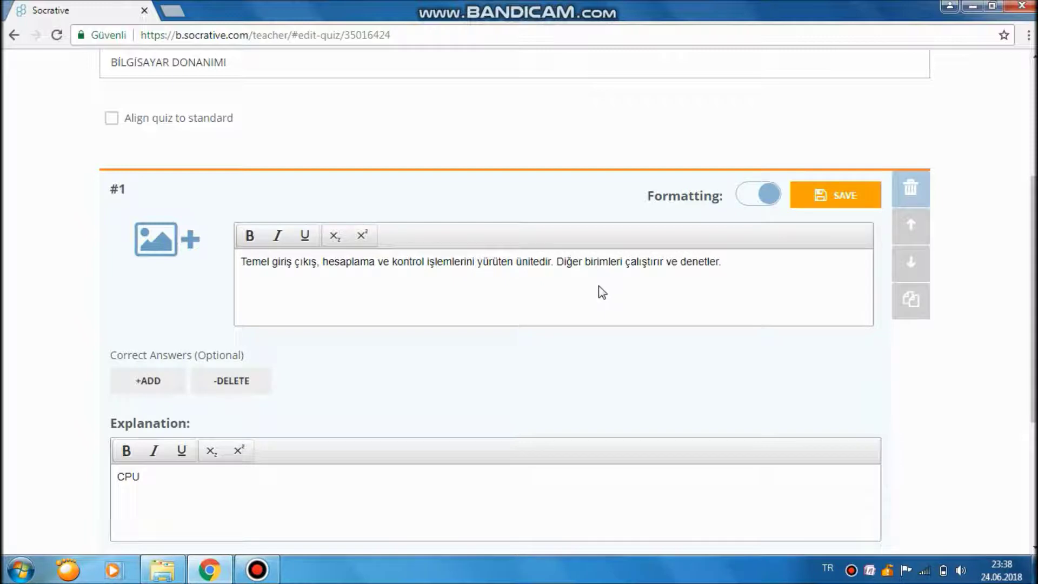
Make the explanation word CPU bold and italic.
left_click(754, 273)
left_click(742, 261)
left_click_drag(742, 262, 240, 265)
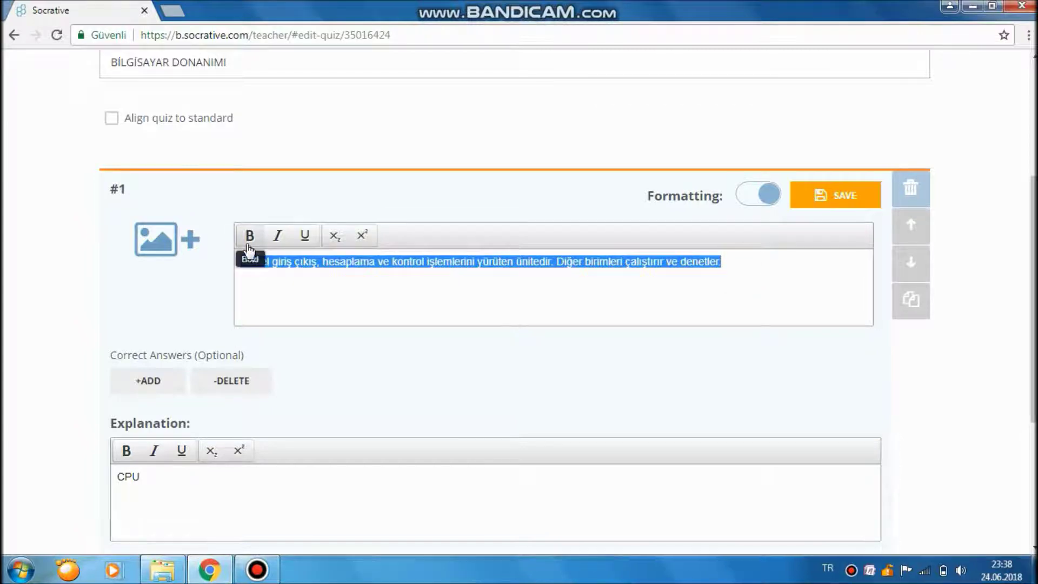
left_click(551, 294)
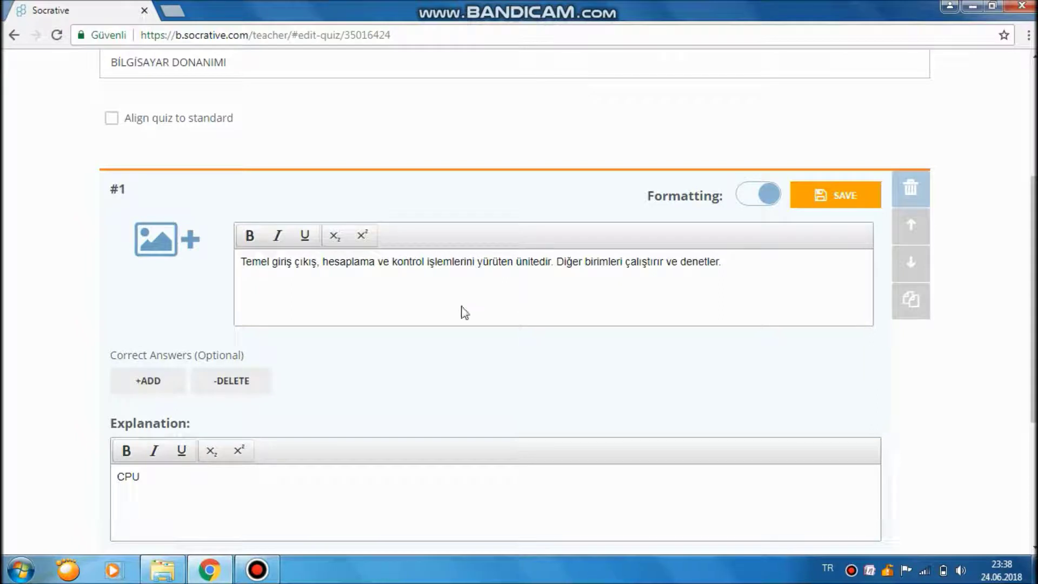
scroll(347, 396, "down", 2)
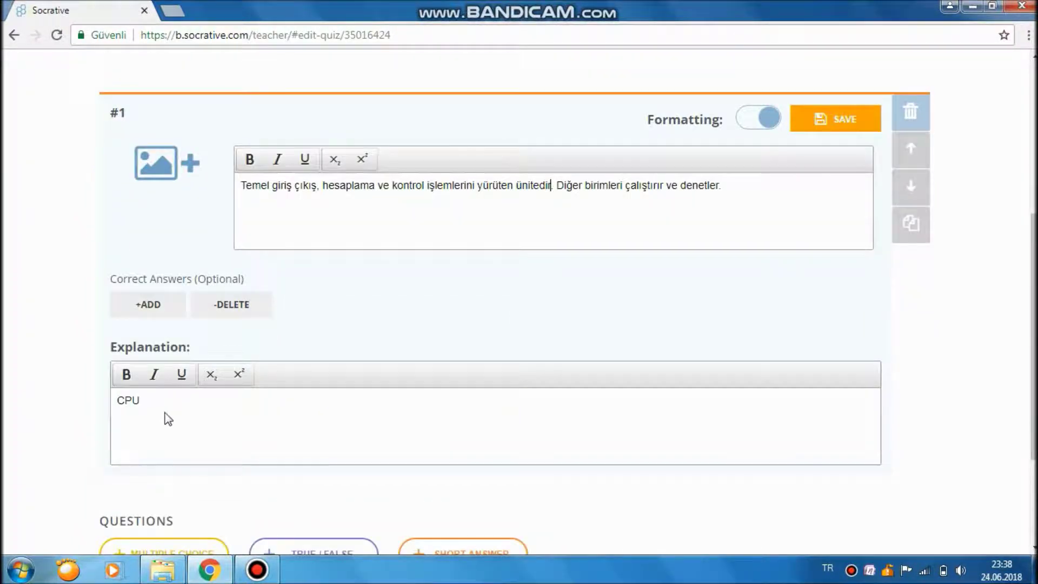
left_click_drag(155, 406, 118, 410)
left_click(126, 375)
left_click(154, 375)
left_click(280, 434)
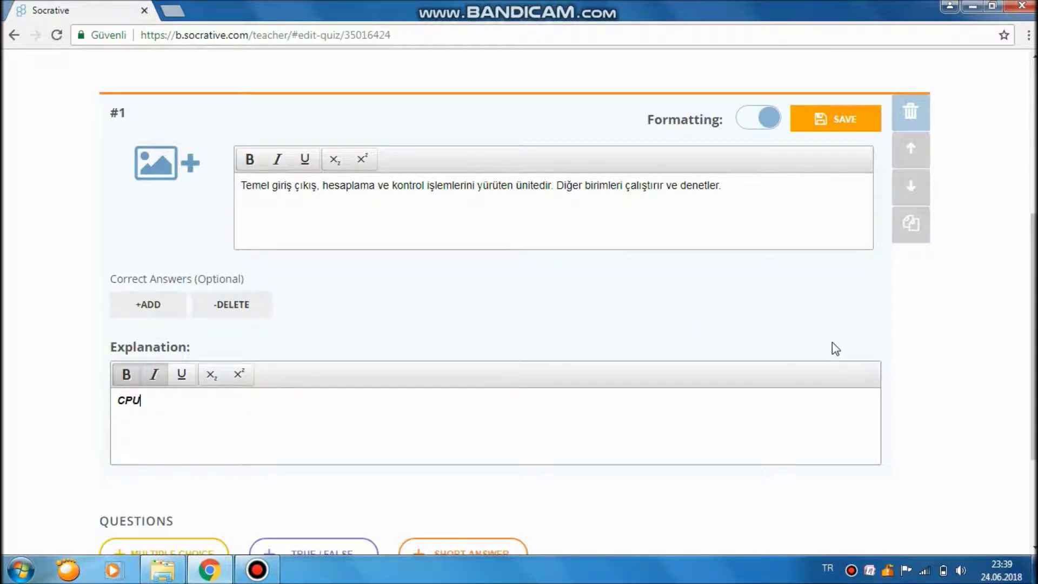
Save question #1.
scroll(832, 349, "down", 3)
scroll(835, 349, "up", 4)
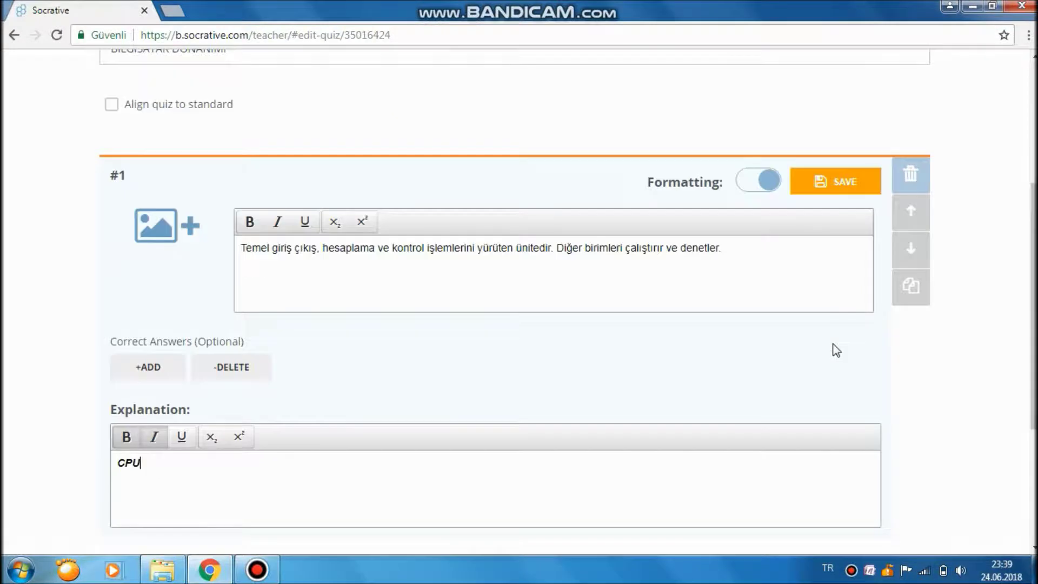
left_click(827, 183)
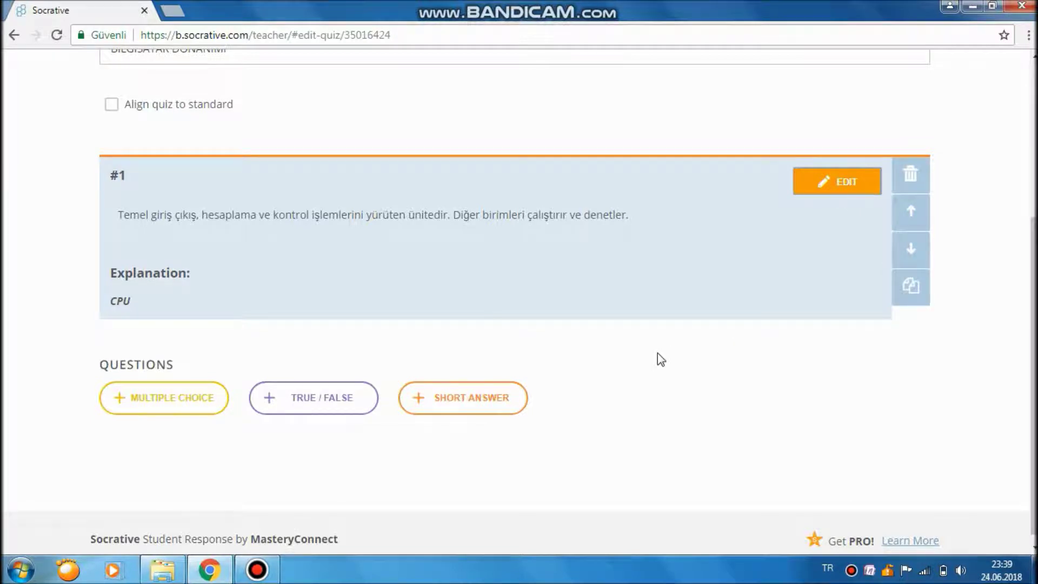
scroll(662, 382, "down", 1)
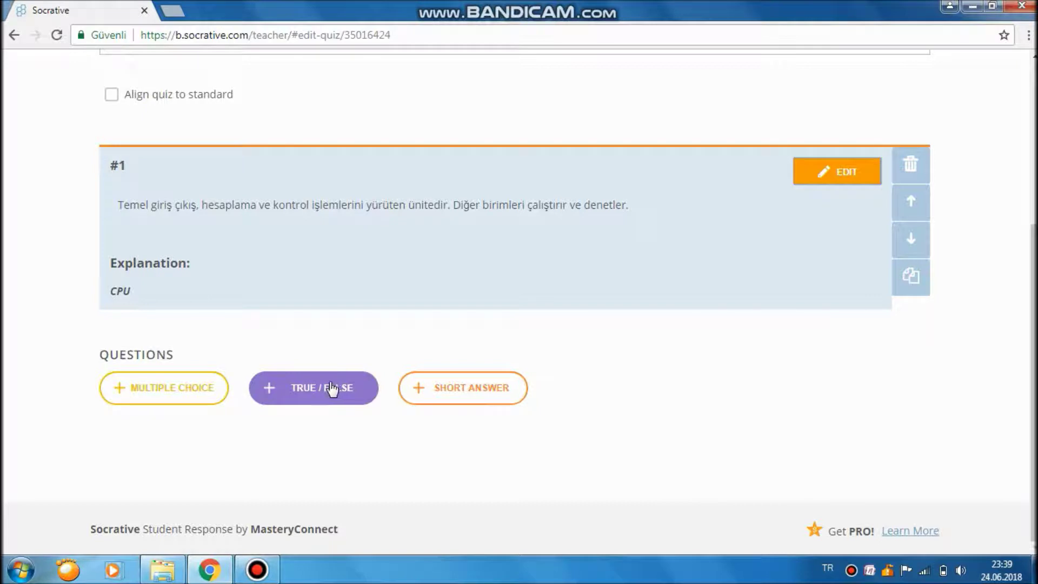
Add a multiple-choice question 'Bilgiler geçici olarak hangi bellekte tutulur?'.
left_click(138, 398)
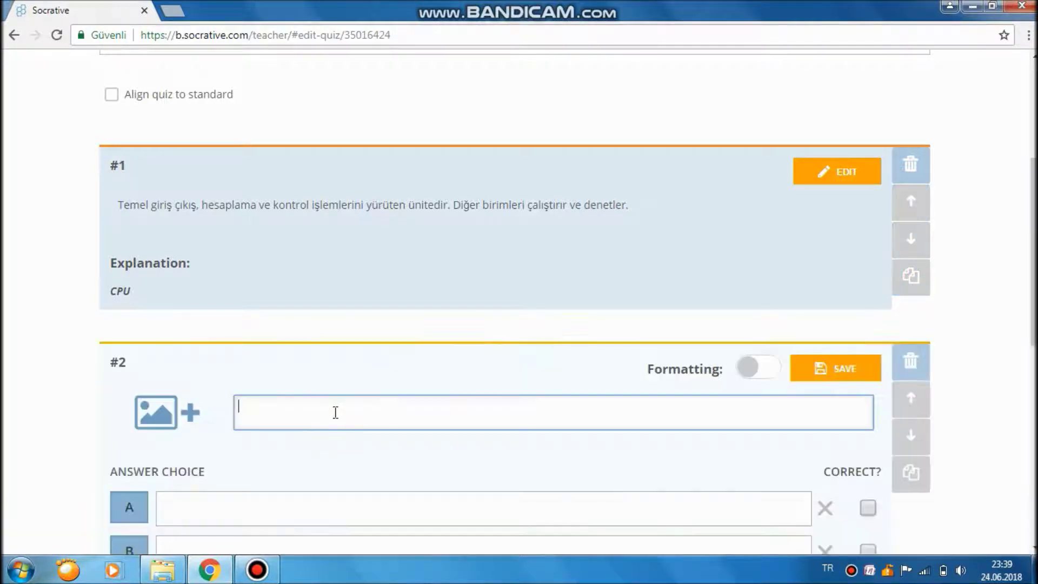
scroll(333, 405, "down", 3)
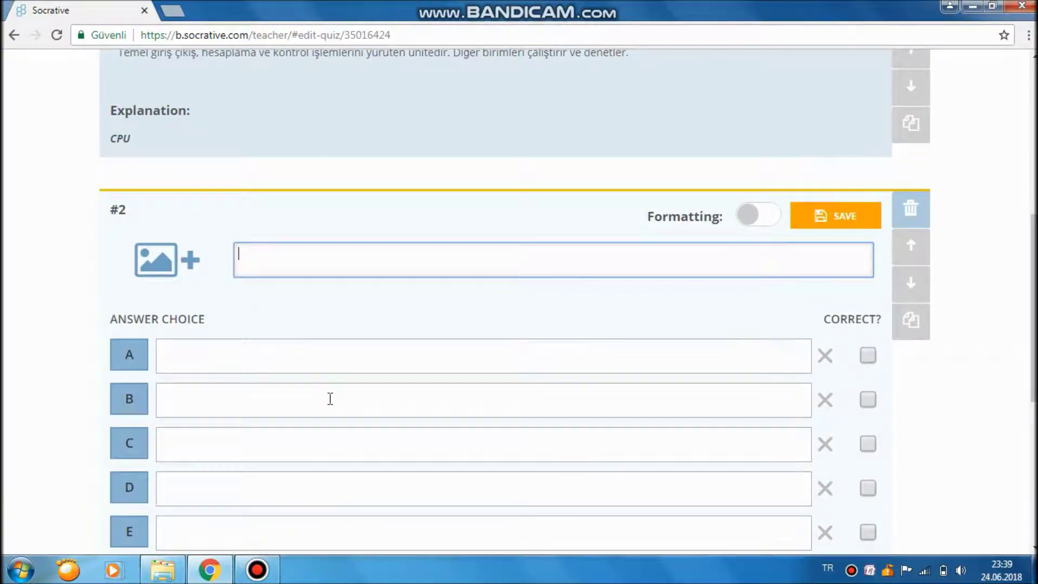
type("Bilgisa")
key("BackSpace")
key("BackSpace")
key("BackSpace")
key("BackSpace")
type("lgis")
key("BackSpace")
key("BackSpace")
key("BackSpace")
key("BackSpace")
key("BackSpace")
key("BackSpace")
type("Bilgiler ge")
type("çici ol")
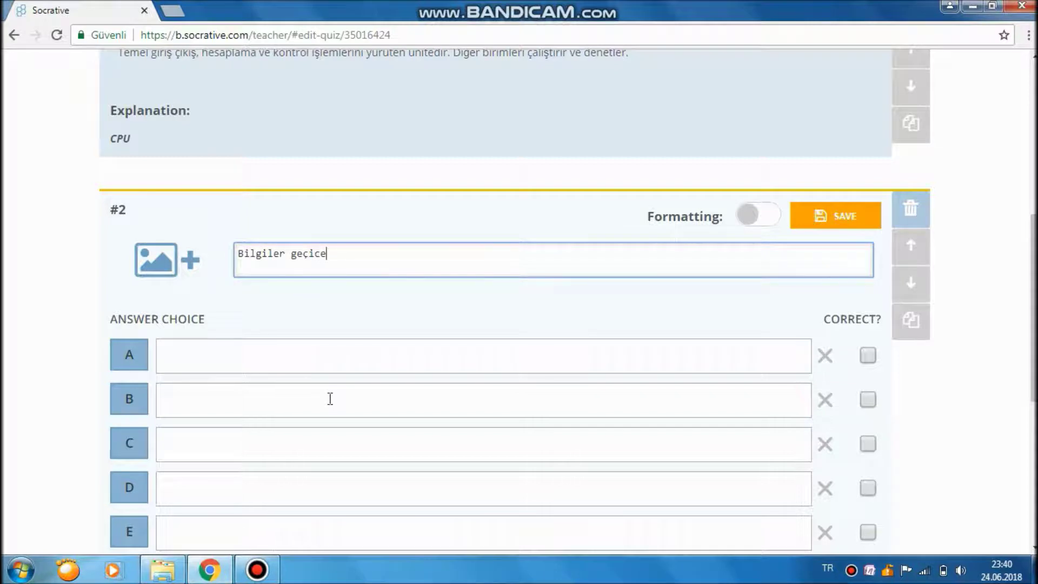
type("arak hang")
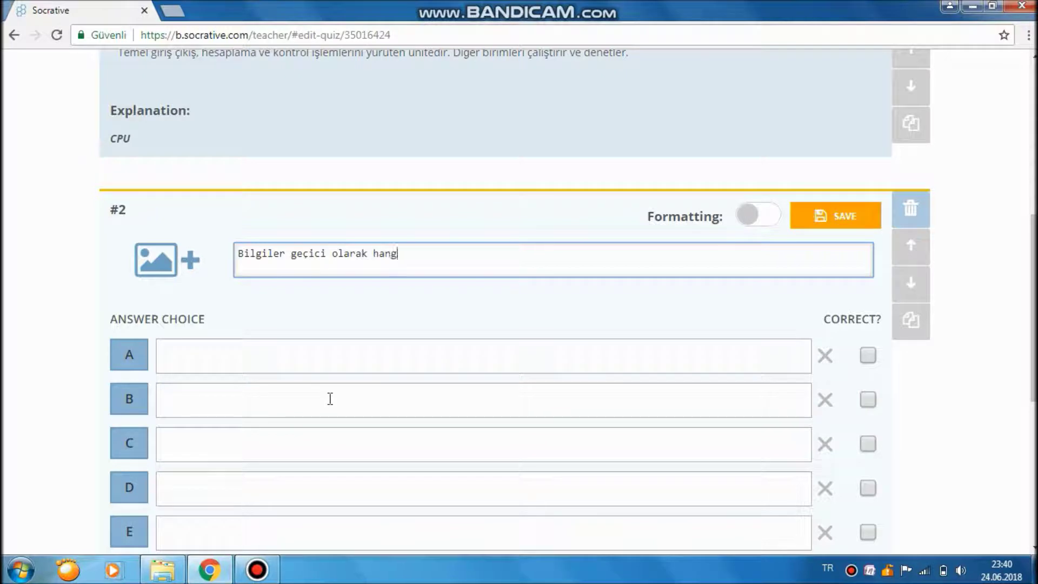
type("i bellekte tutulur?")
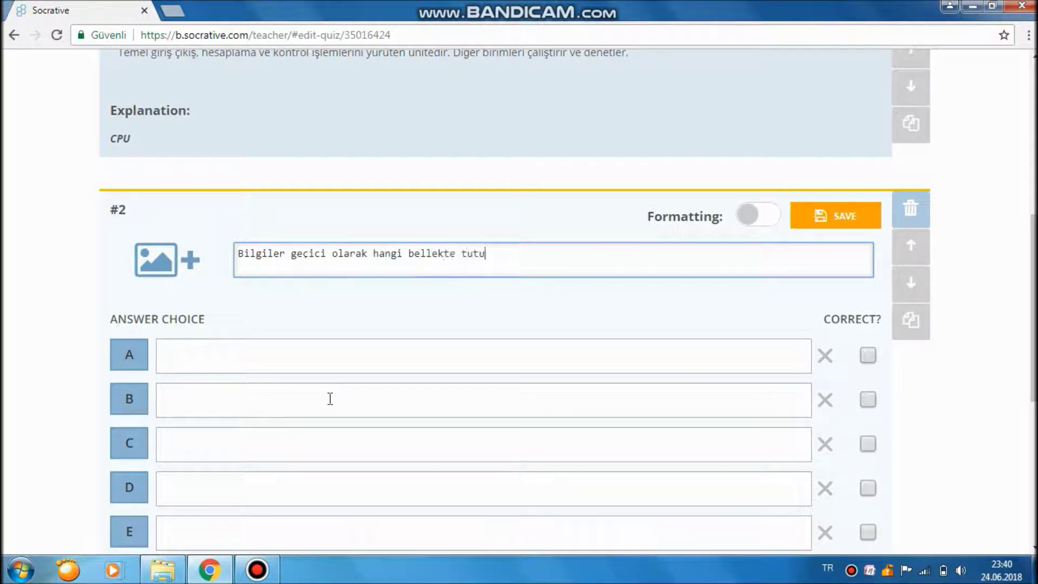
Fill answer choices A–E: Ram, Rom, Harddisk, Memory Card, Ekran Kartı.
left_click(301, 352)
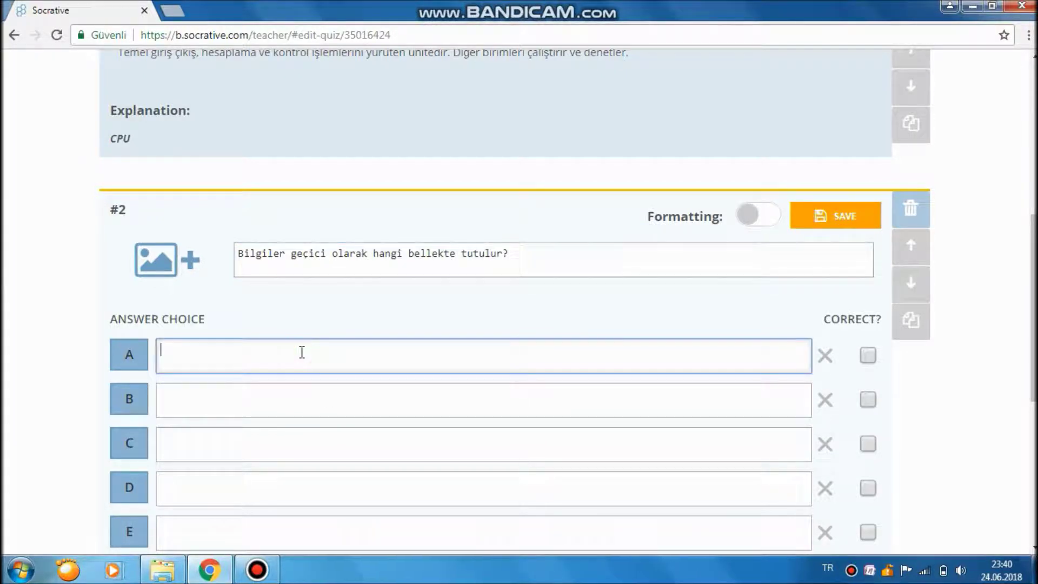
type("Ram")
left_click(249, 401)
type("Rom")
left_click(229, 443)
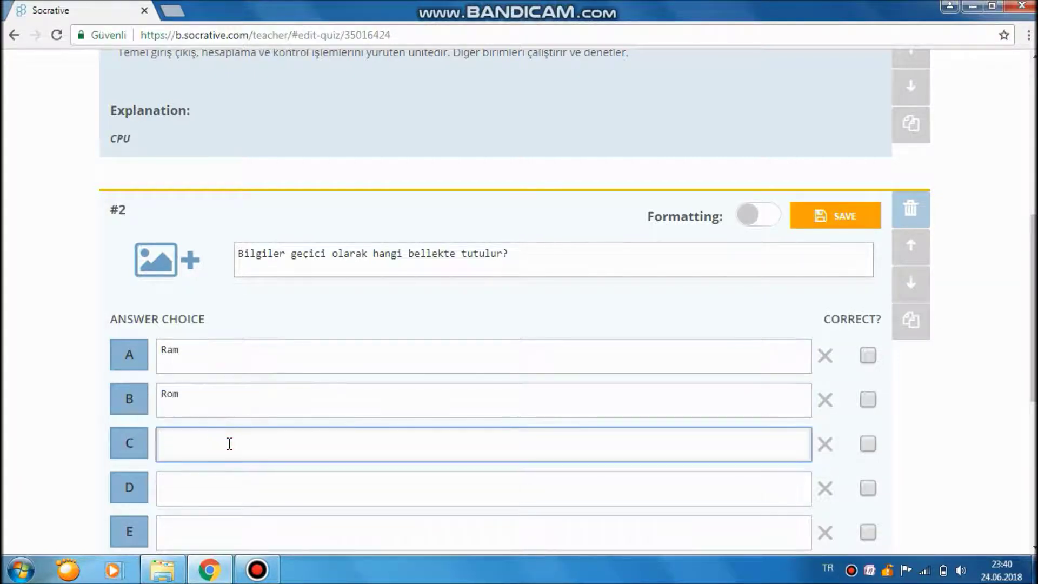
type("Harddisk")
left_click(217, 481)
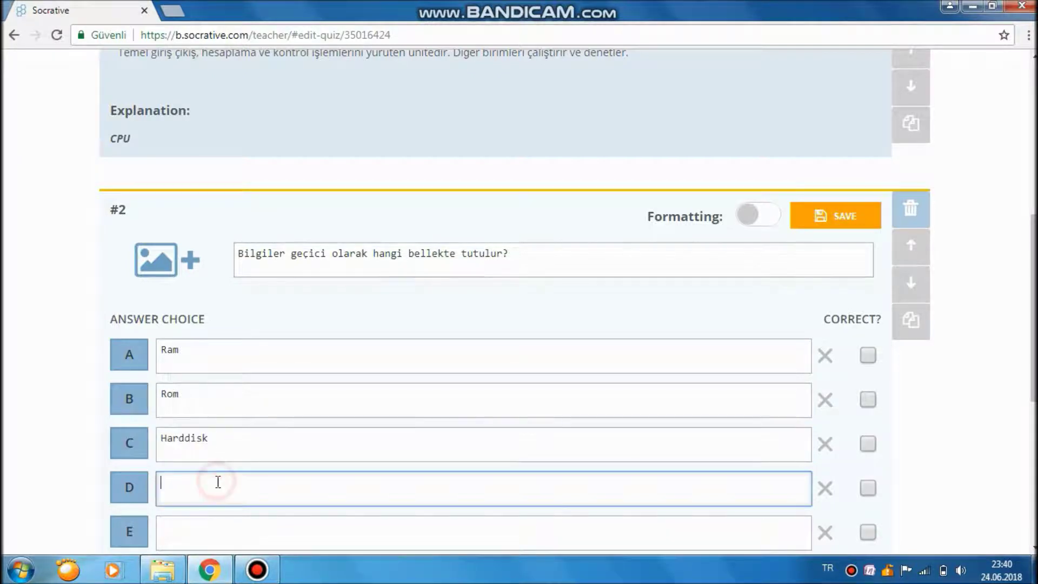
type("Memory ")
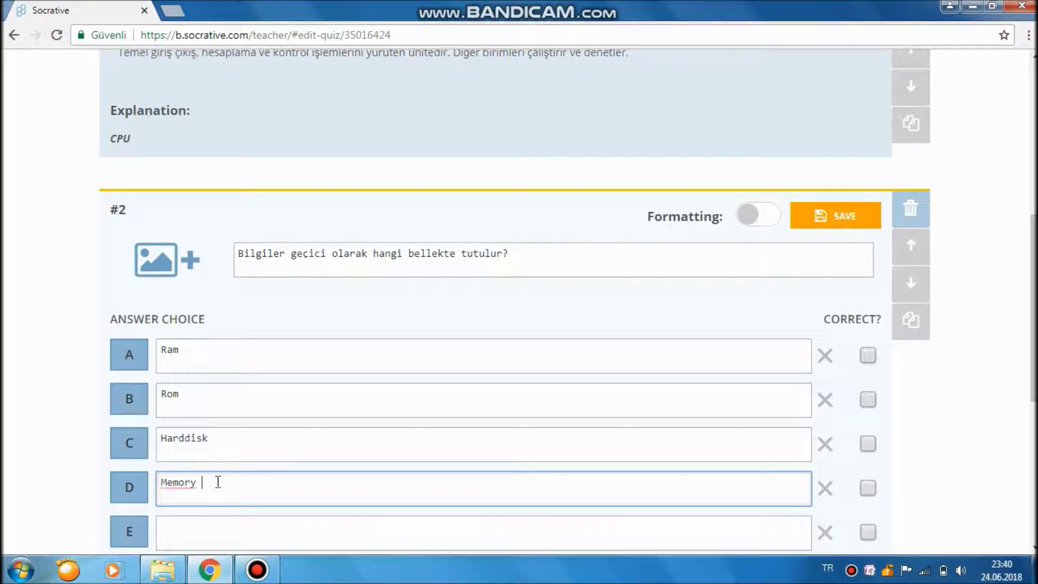
type("Card")
scroll(300, 511, "down", 1)
left_click(296, 449)
type("Ekran Kartı")
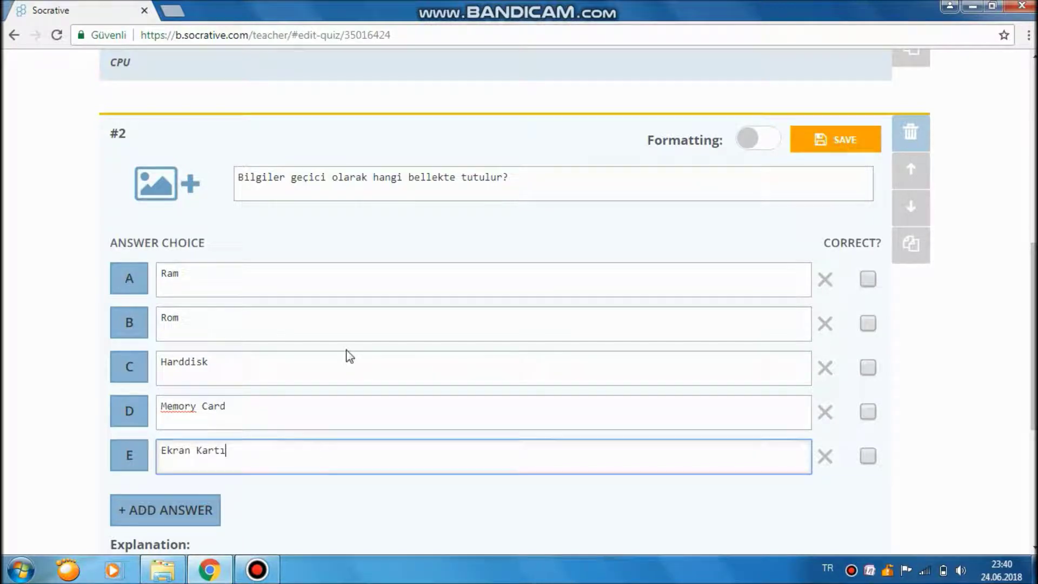
Mark Ram as the correct answer and save question #2.
left_click(868, 279)
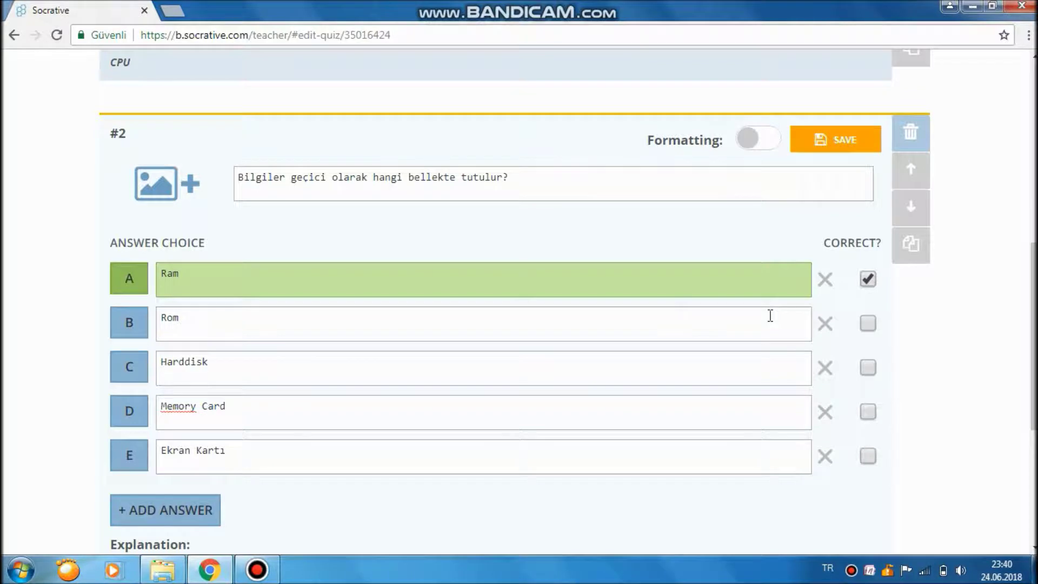
scroll(908, 313, "down", 1)
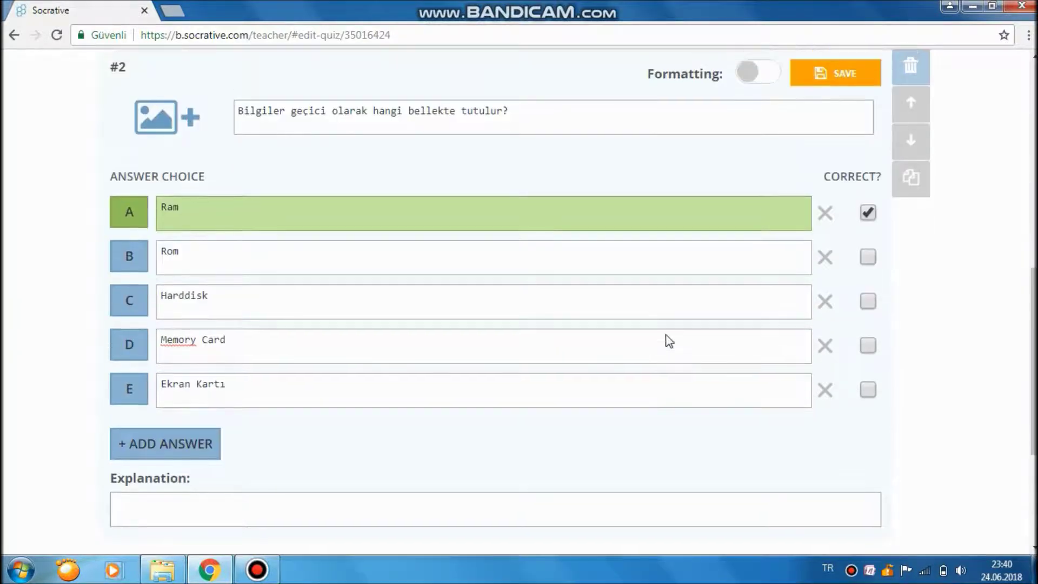
scroll(669, 340, "up", 1)
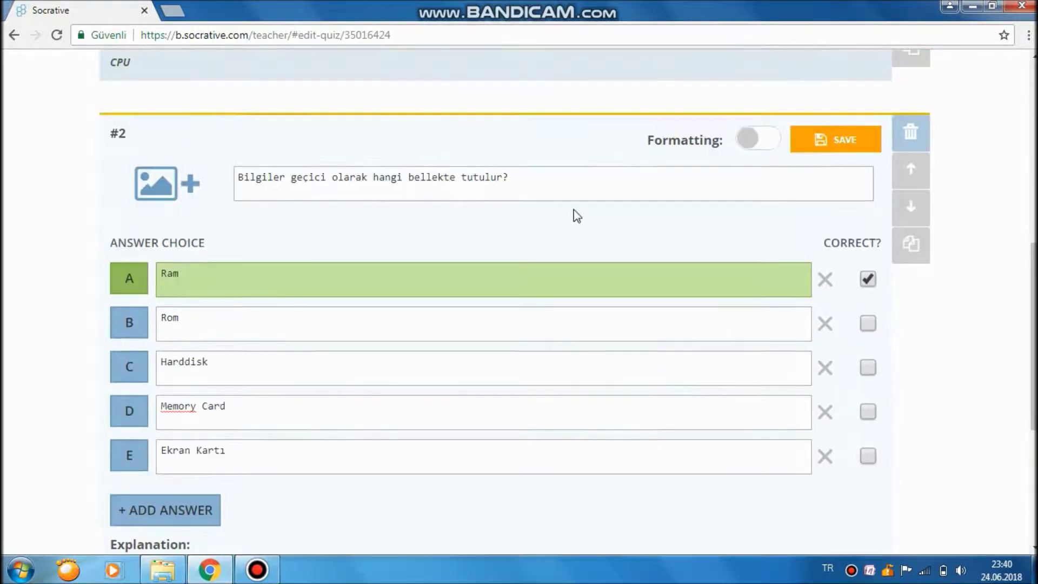
left_click(822, 142)
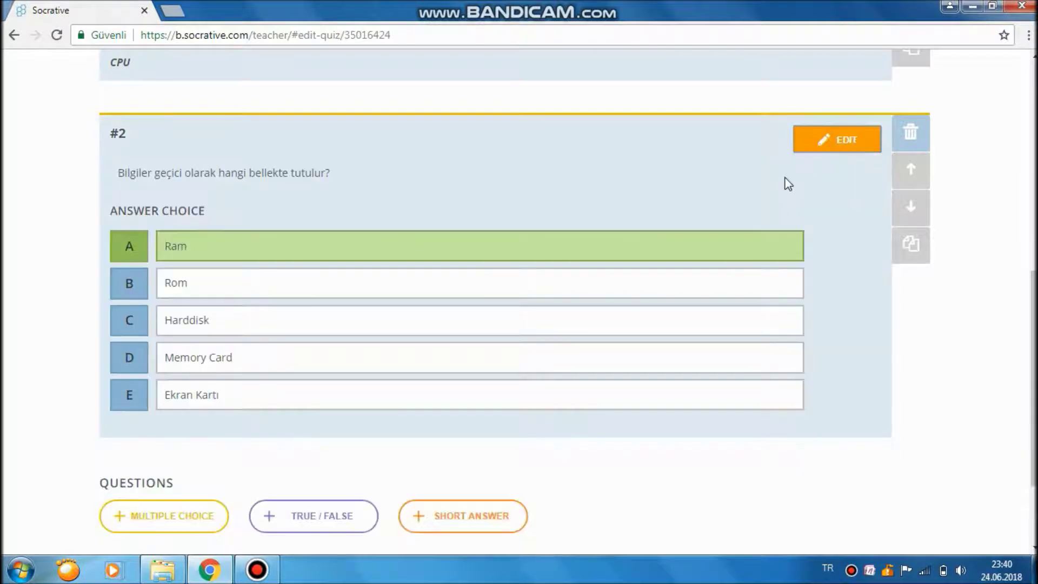
Add a true/false question stating the graphics card creates images and sends them to the monitor.
scroll(450, 277, "down", 1)
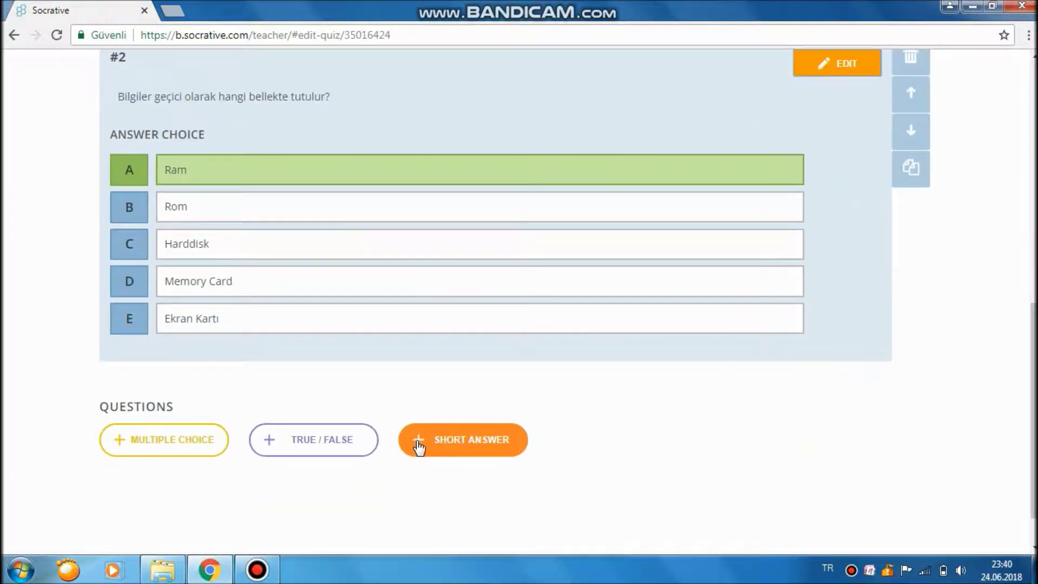
left_click(335, 456)
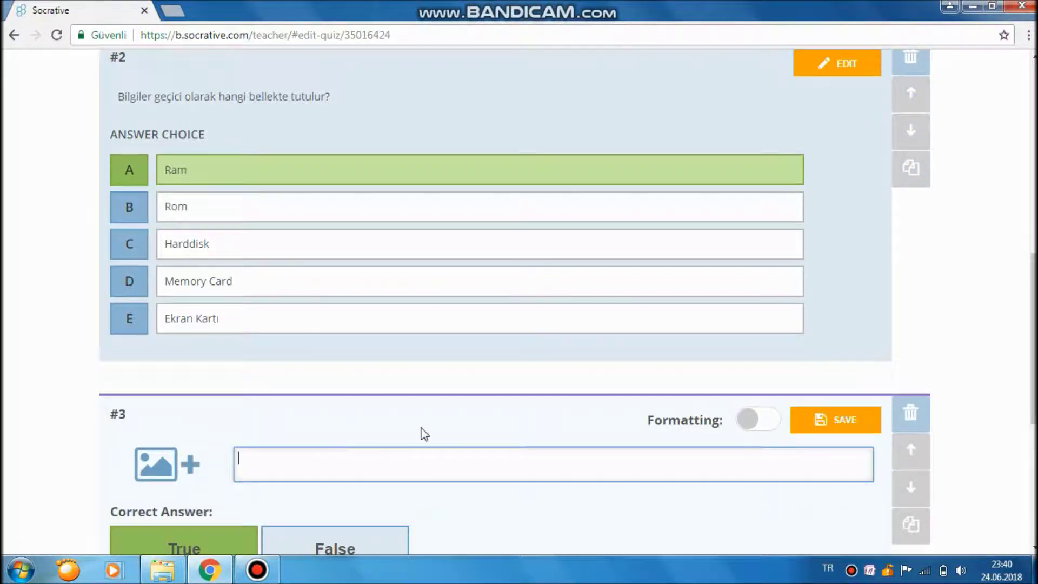
scroll(421, 431, "down", 2)
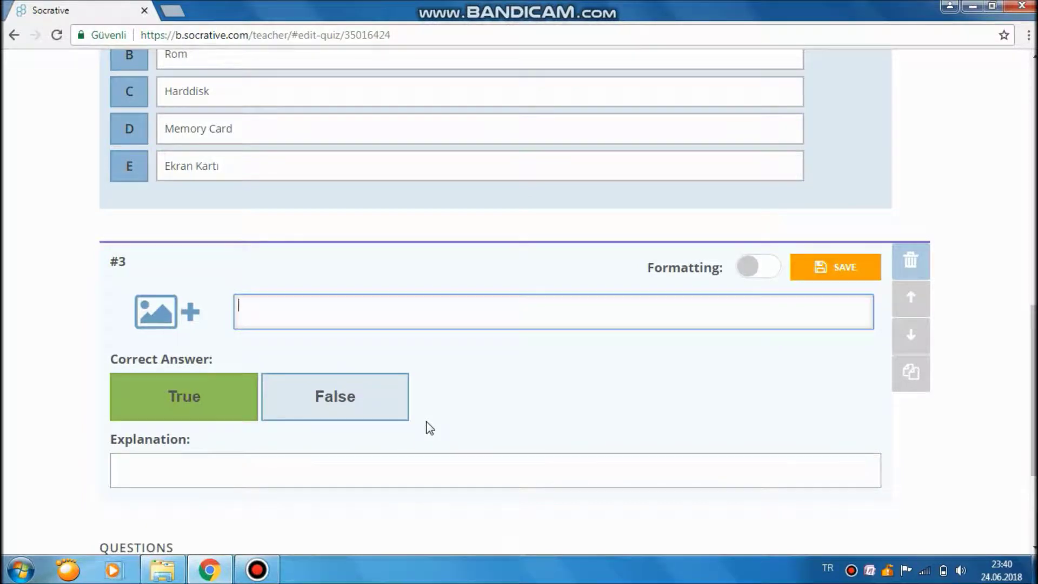
type("Bilgisayardak")
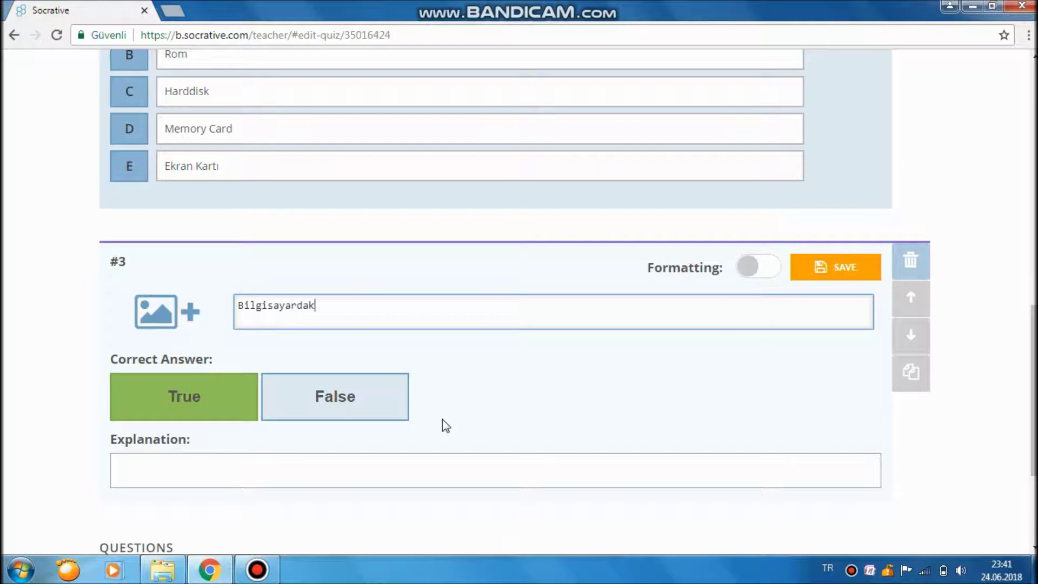
type("i görüntüleri ekran kartı oluştur")
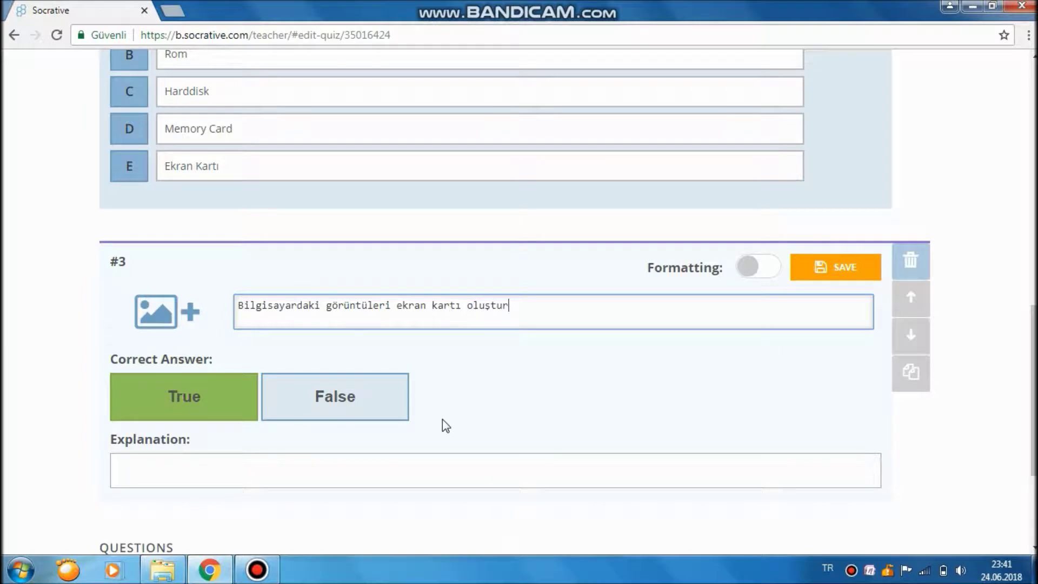
type("ur ve monitöre aktarır.")
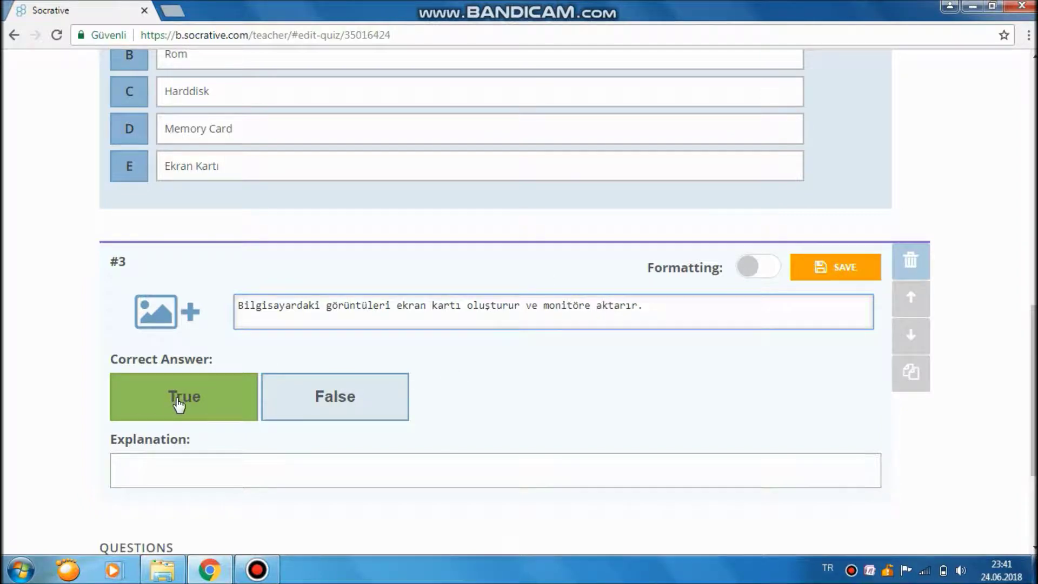
Set the correct answer to True and turn formatting on.
left_click(303, 400)
left_click(289, 400)
left_click(216, 414)
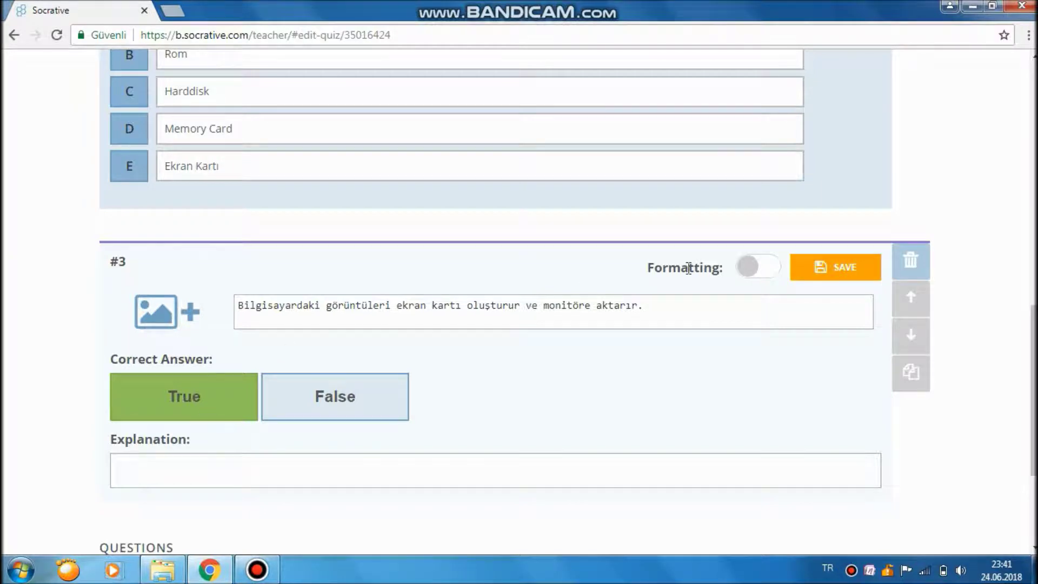
left_click(760, 273)
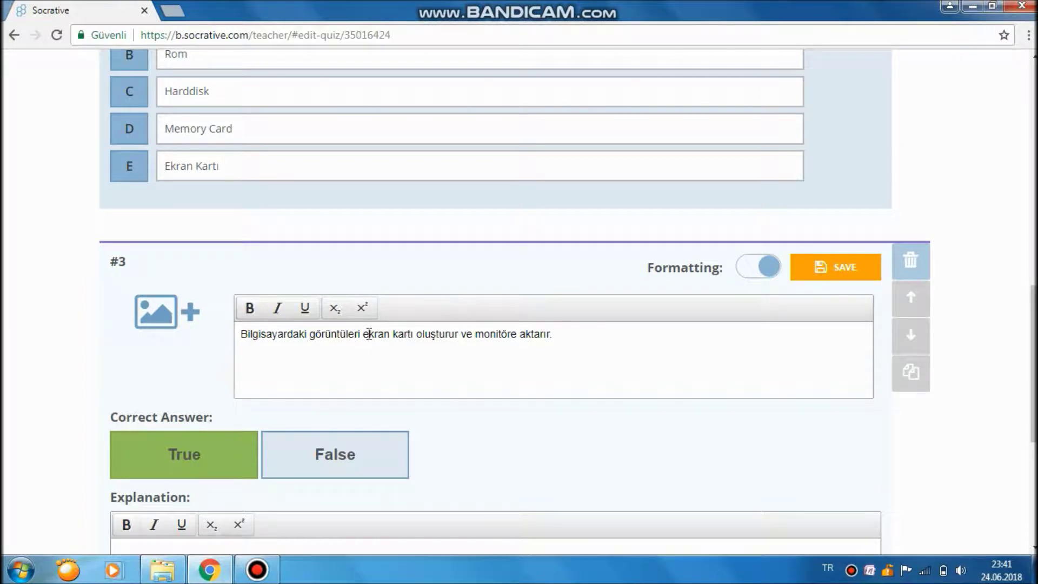
Make 'ekran kartı' in the question bold and italic.
left_click_drag(363, 334, 413, 331)
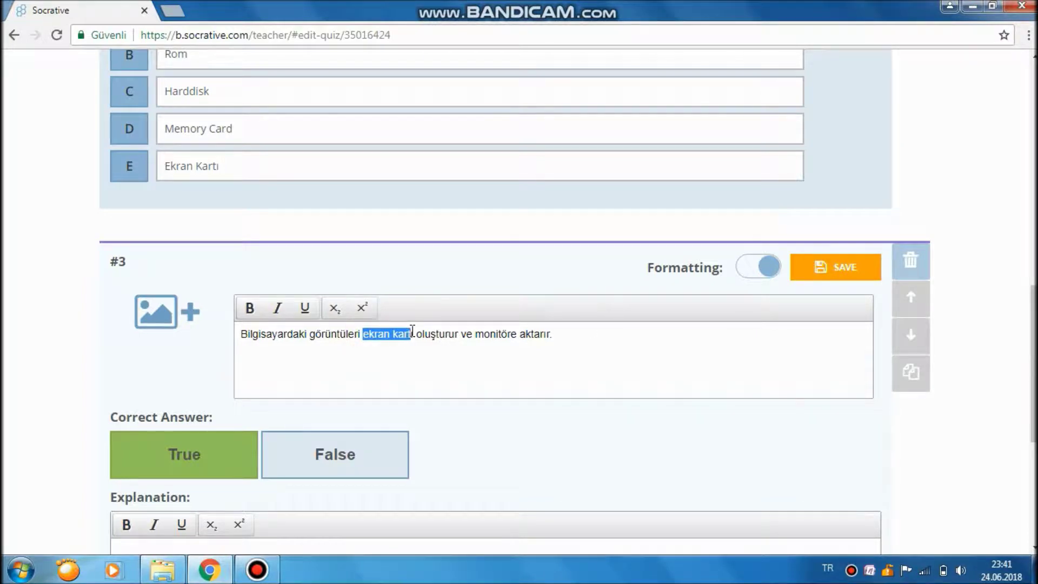
left_click(252, 311)
left_click(277, 307)
left_click(570, 333)
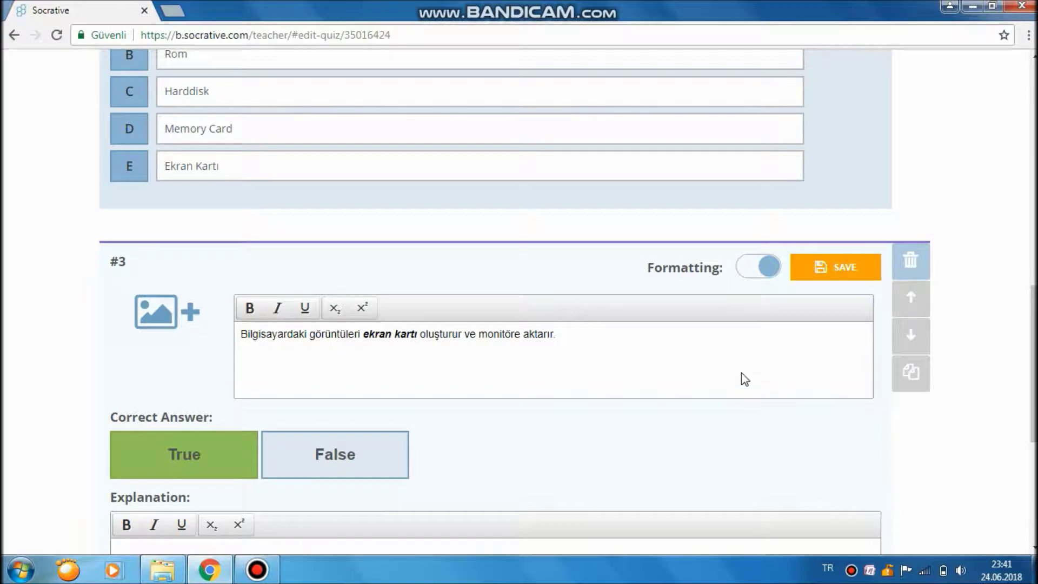
left_click(973, 331)
scroll(759, 338, "down", 3)
Type 'Ekran kartı' as explanation and replace the question's words with a '.......' blank.
left_click(543, 396)
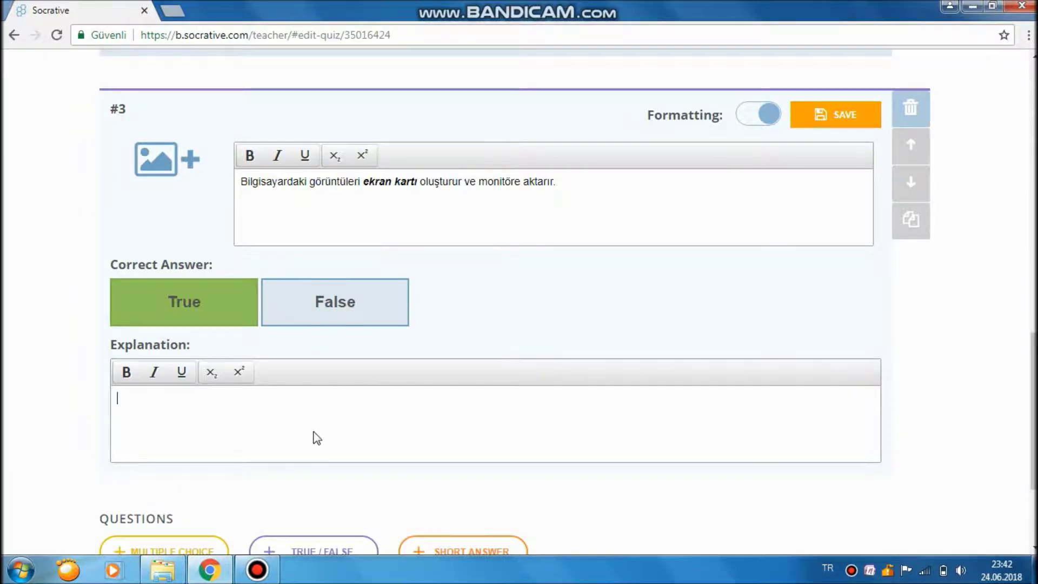
type("Ekran kartı")
left_click_drag(417, 181, 362, 182)
type(".......")
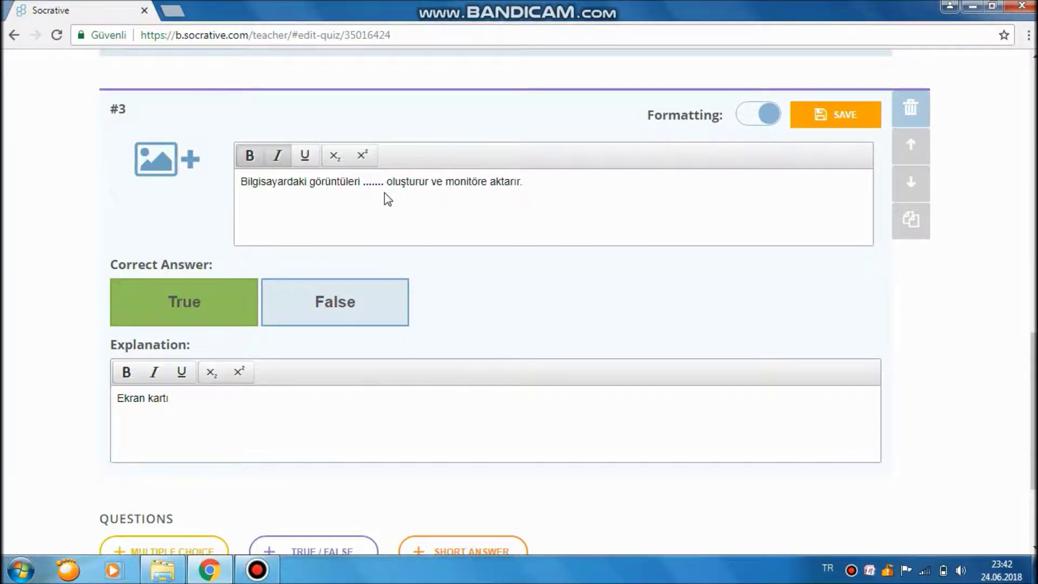
left_click(301, 424)
Cut the explanation text and fill the question's blank back with 'Ekran kartı'.
left_click(386, 182)
left_click(210, 427)
left_click_drag(169, 399, 105, 400)
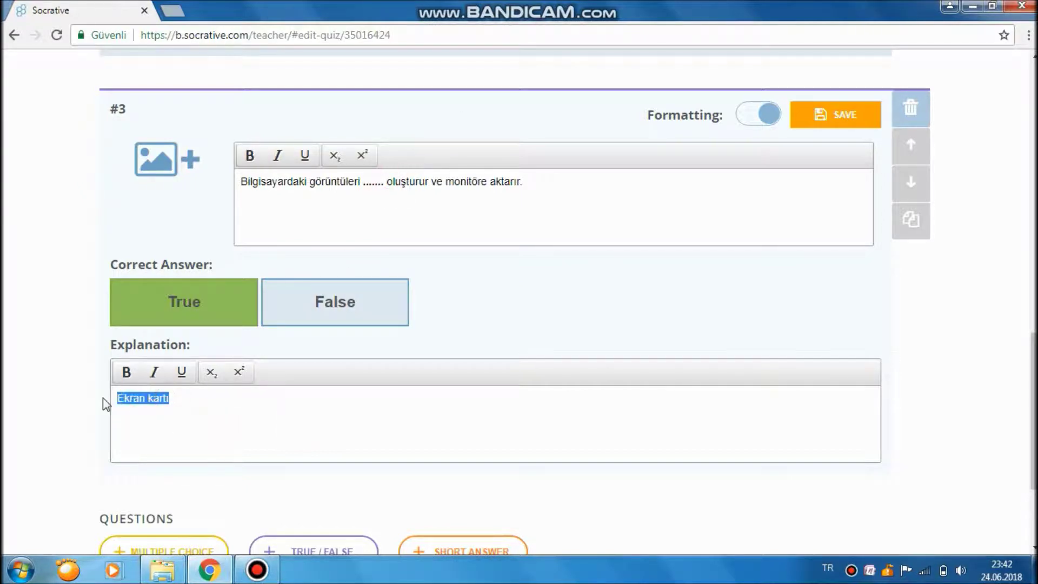
key("ctrl+x")
double_click(373, 182)
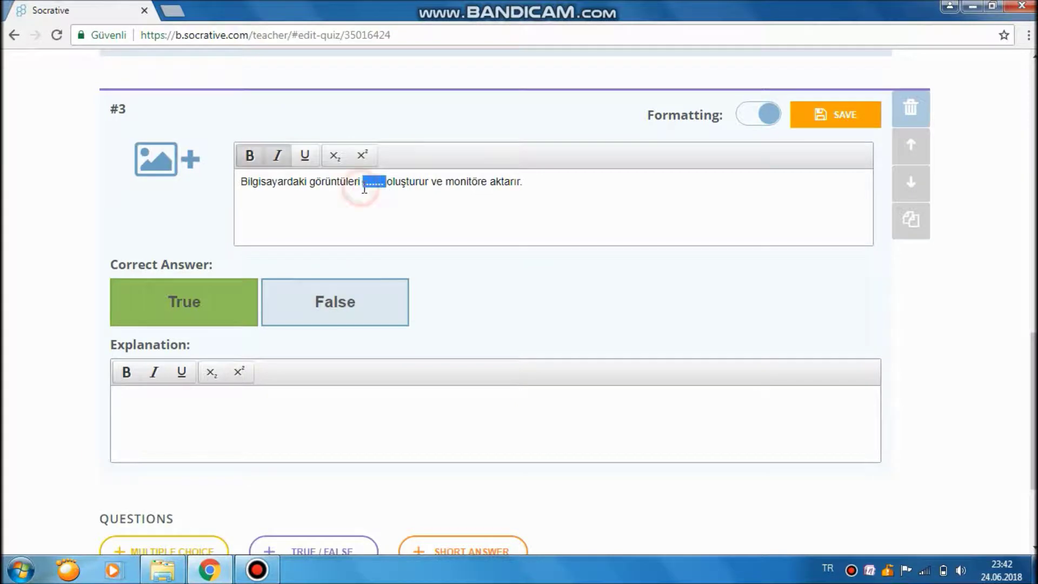
type("Ekran kartı")
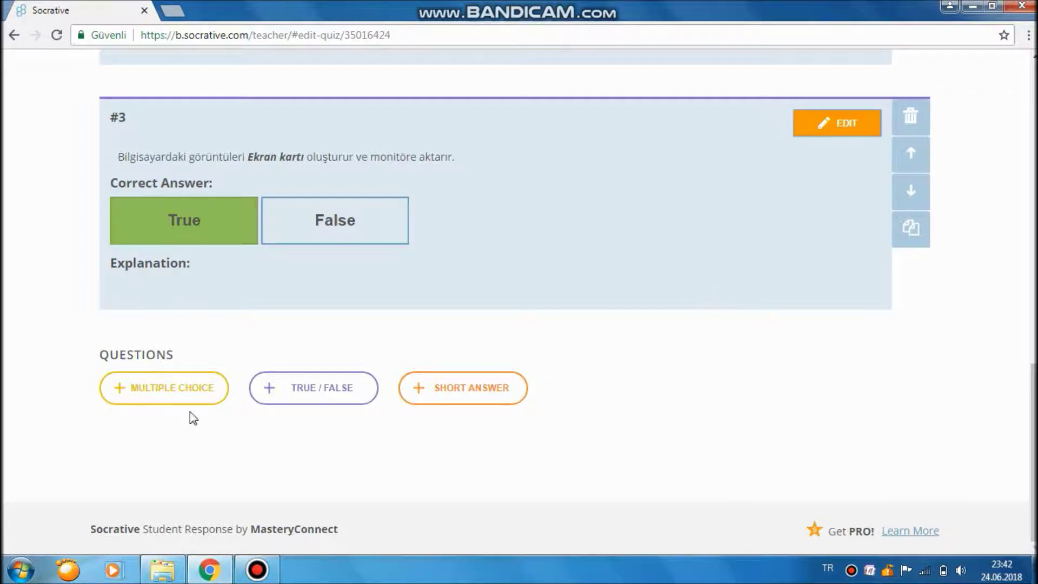
Add multiple-choice question #4: 'Aşağıdakilerden hangisi tartayıcı türü değildir'.
left_click(171, 385)
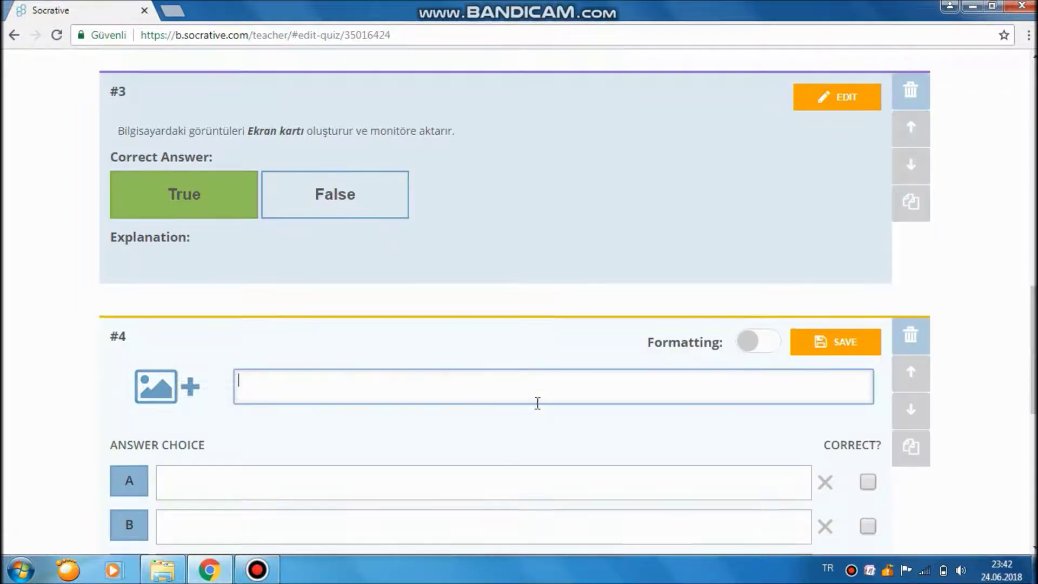
scroll(546, 352, "down", 3)
left_click(561, 253)
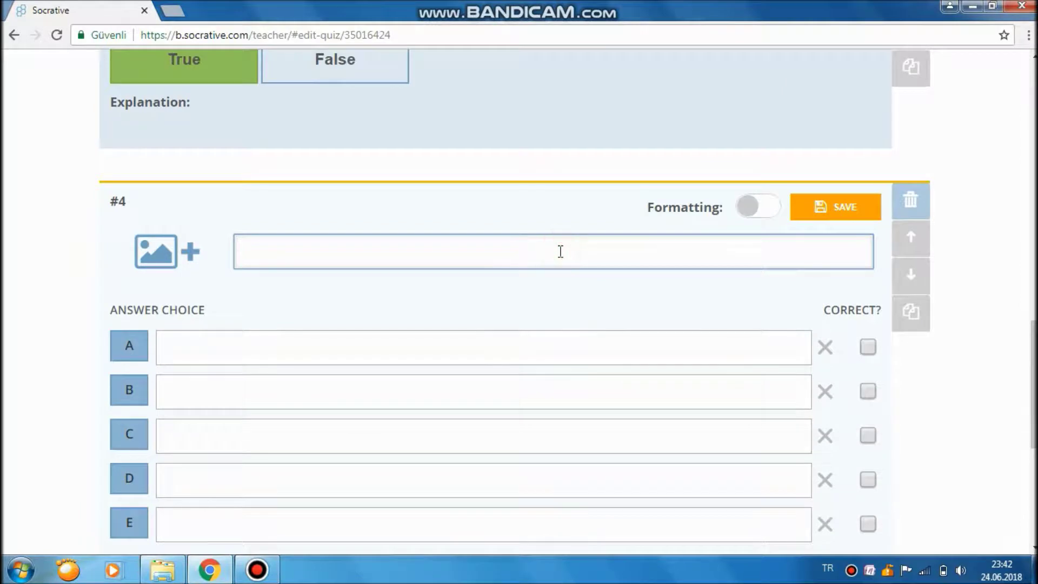
type("Aşağıdakilerden hangisi tartayıcı türü değildir?")
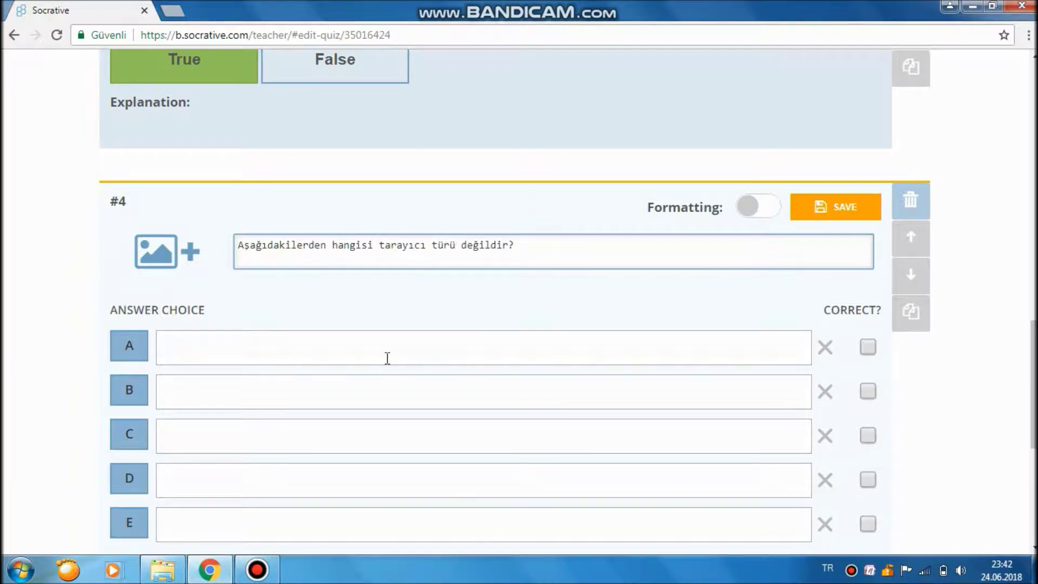
Enter answer choices İğne vuruşlu, Lazer, Tarayıcı and Mürekkep püskürtmeli.
left_click(387, 358)
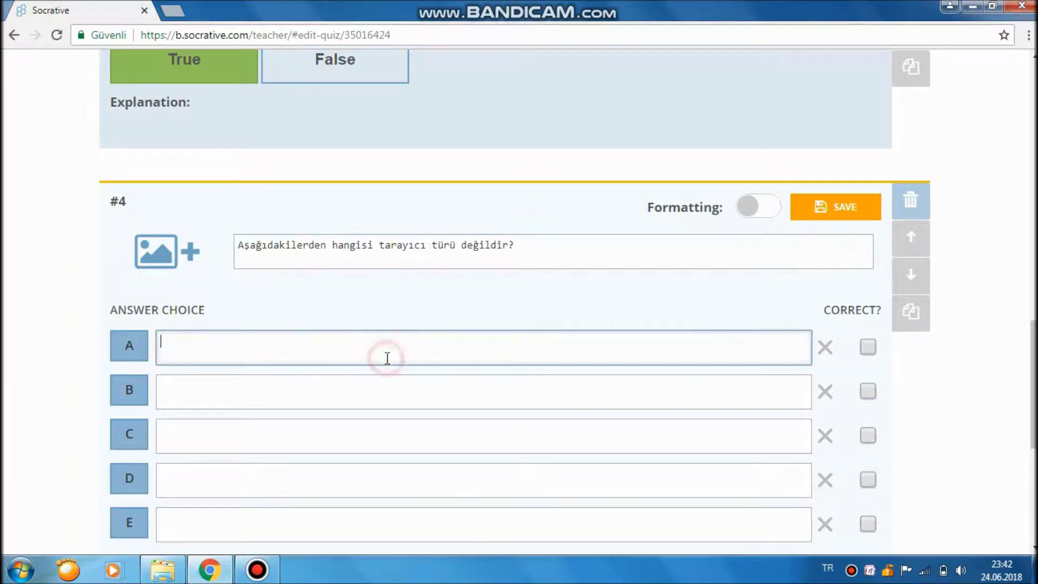
type("İğne vuruşlu")
key("Tab")
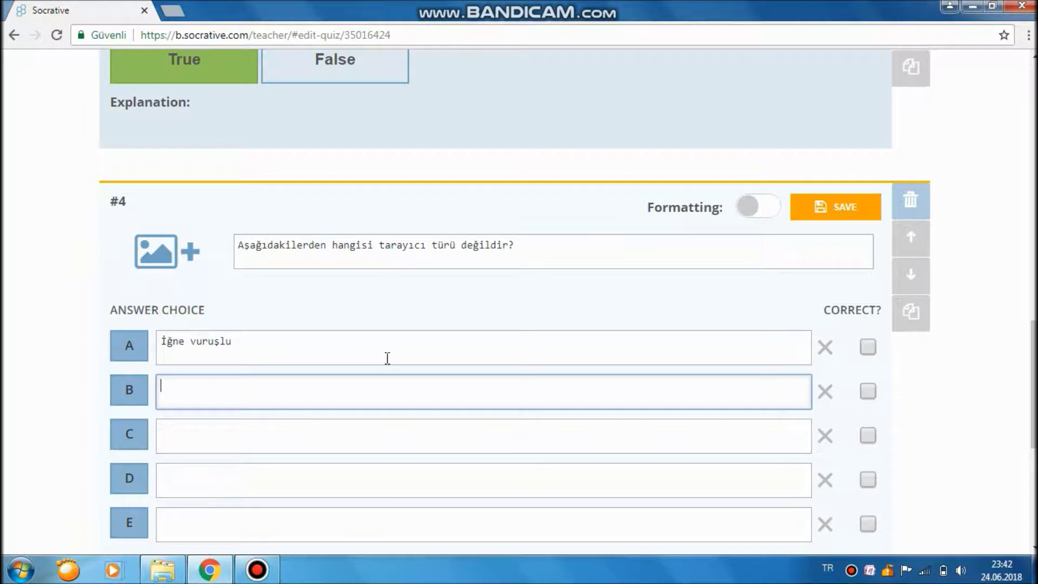
type("Lazer")
key("Tab")
key("Tab")
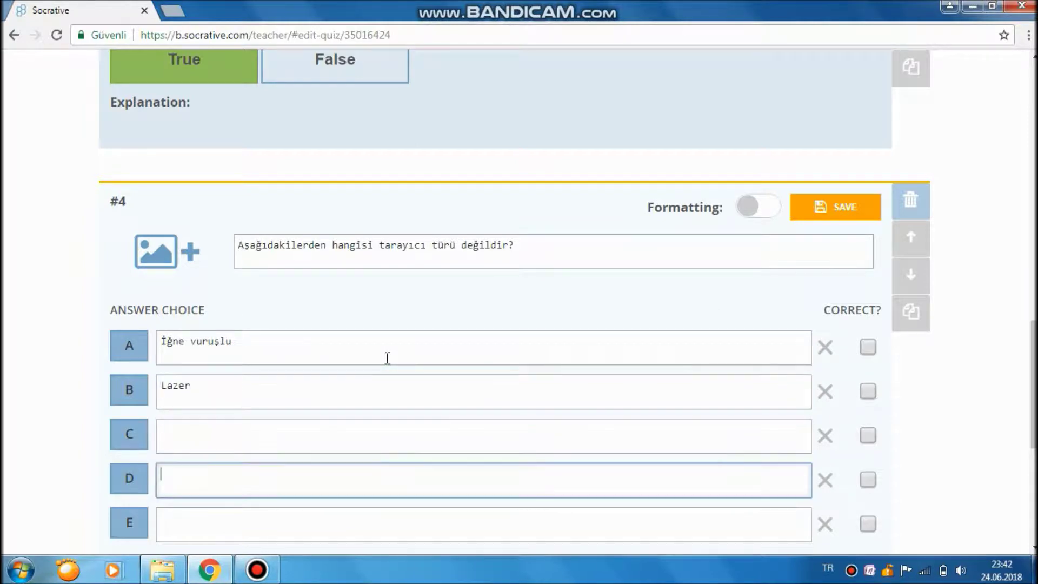
left_click(309, 438)
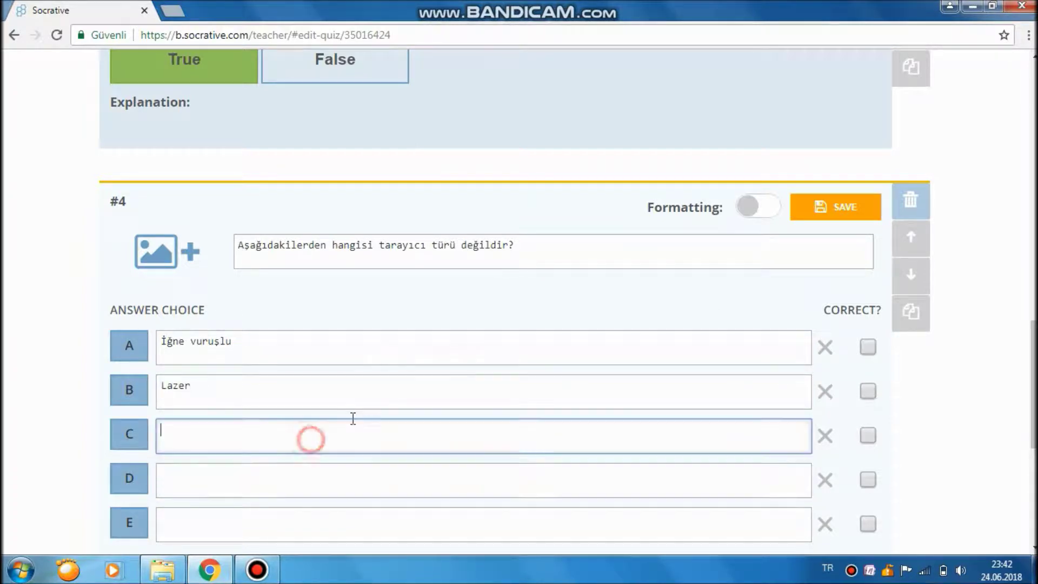
type("Tarayıcı")
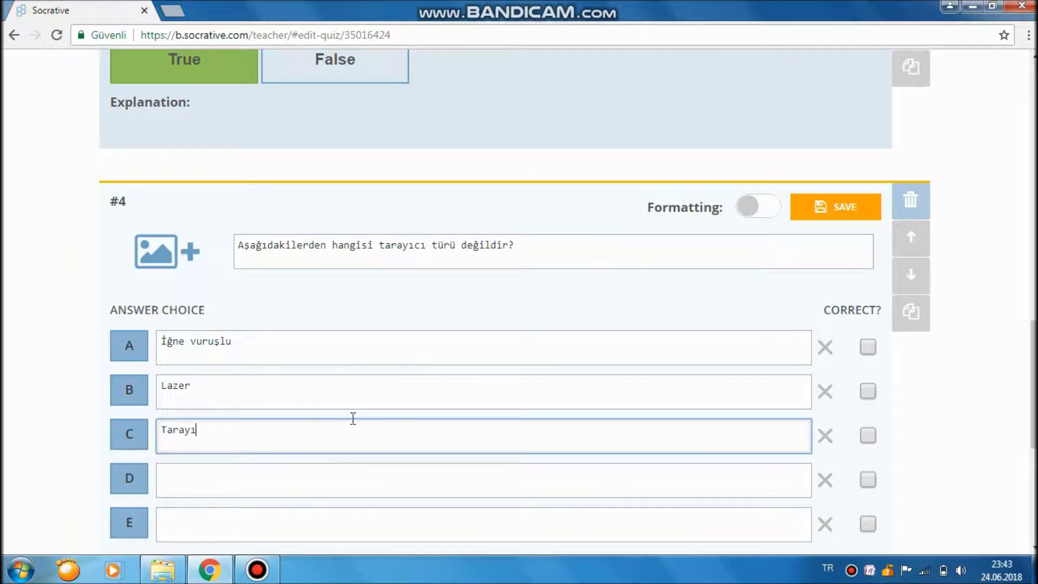
left_click(299, 484)
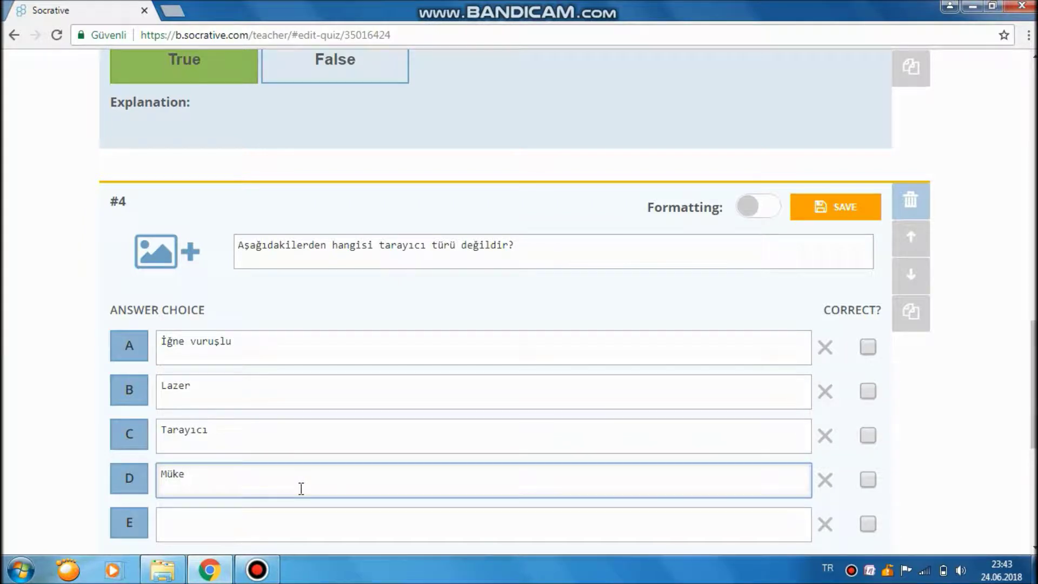
type("Mü")
key("BackSpace")
key("BackSpace")
type("Mürekkep püskürtn")
key("BackSpace")
type("mel")
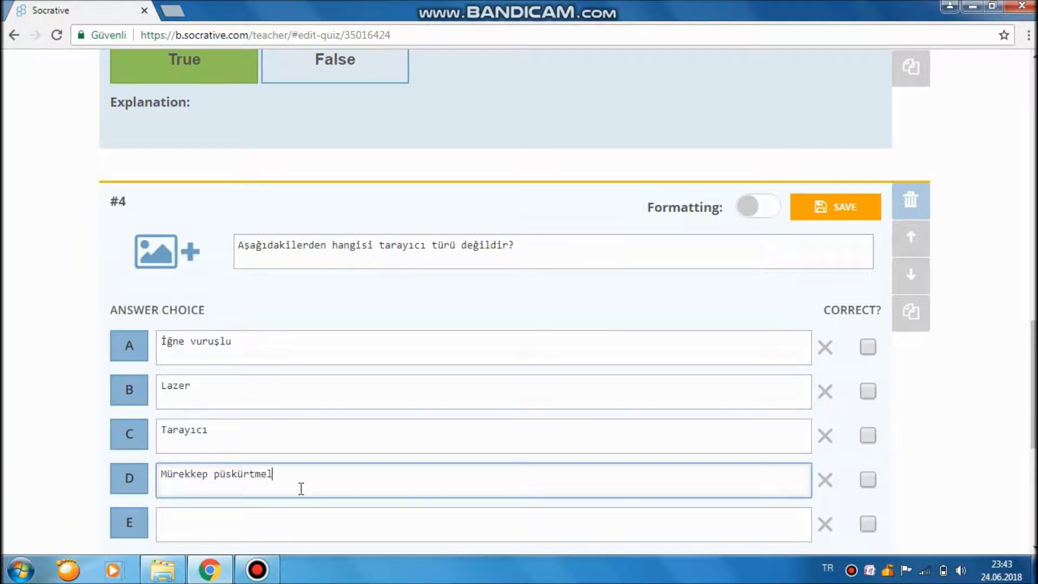
type("i")
Mark Tarayıcı as the correct answer and save question #4.
left_click(194, 532)
scroll(1017, 459, "down", 2)
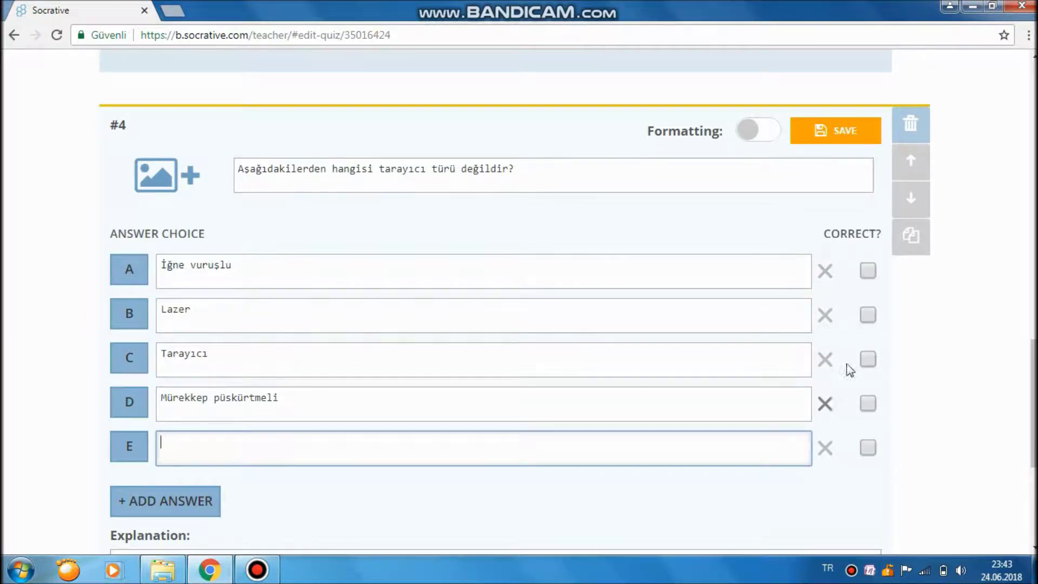
left_click(865, 359)
scroll(960, 383, "down", 3)
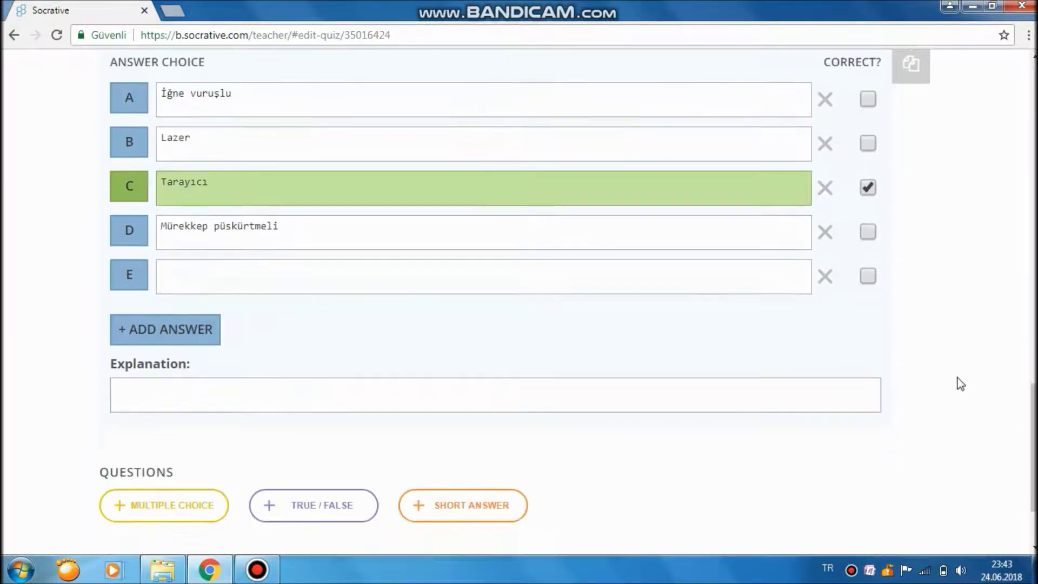
scroll(960, 383, "up", 8)
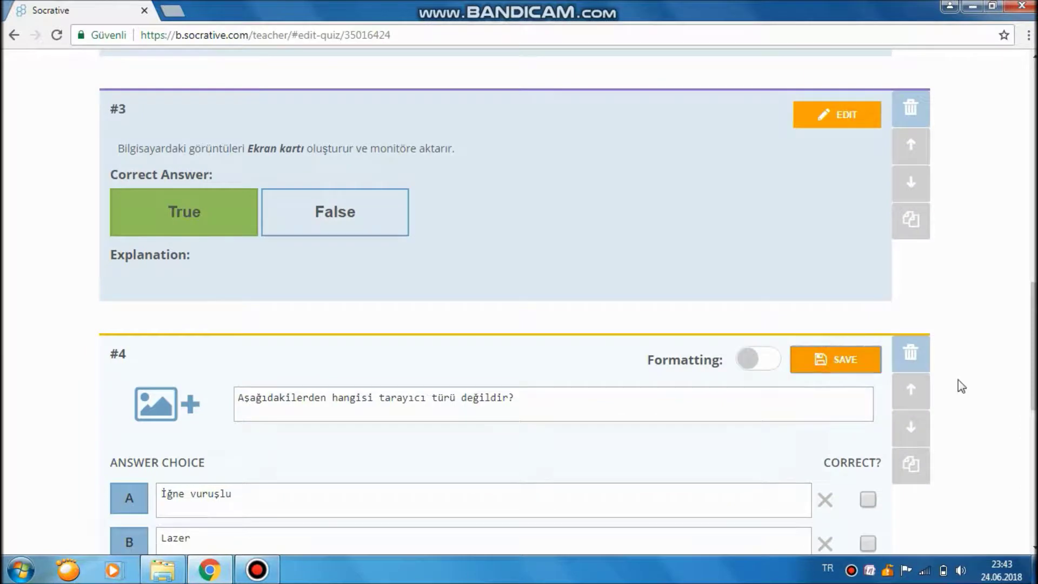
left_click(958, 379)
Save and exit the BİLGİSAYAR DONANIMI quiz, back to the Quizzes list.
scroll(958, 387, "down", 5)
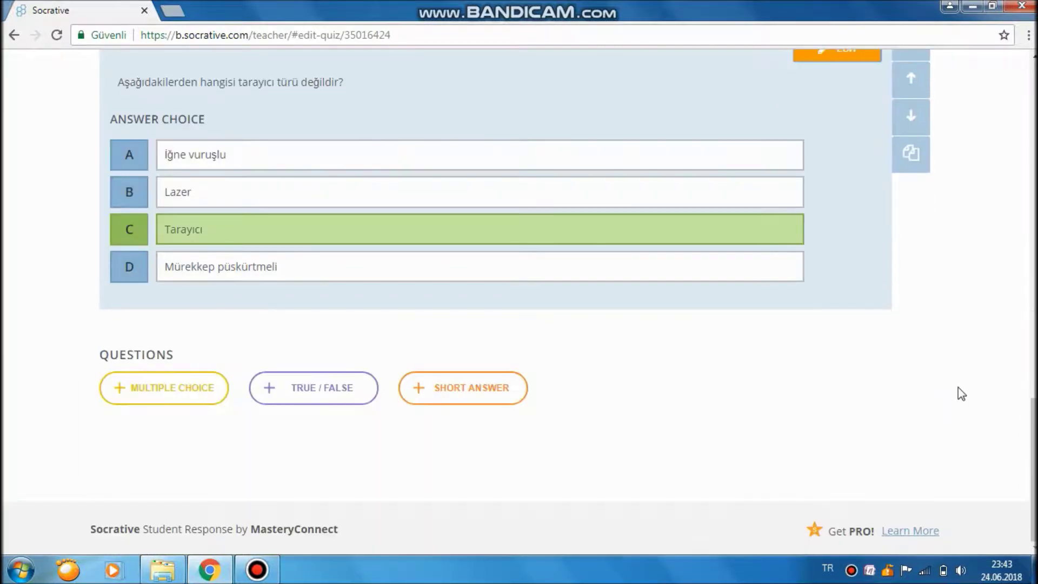
scroll(958, 387, "up", 20)
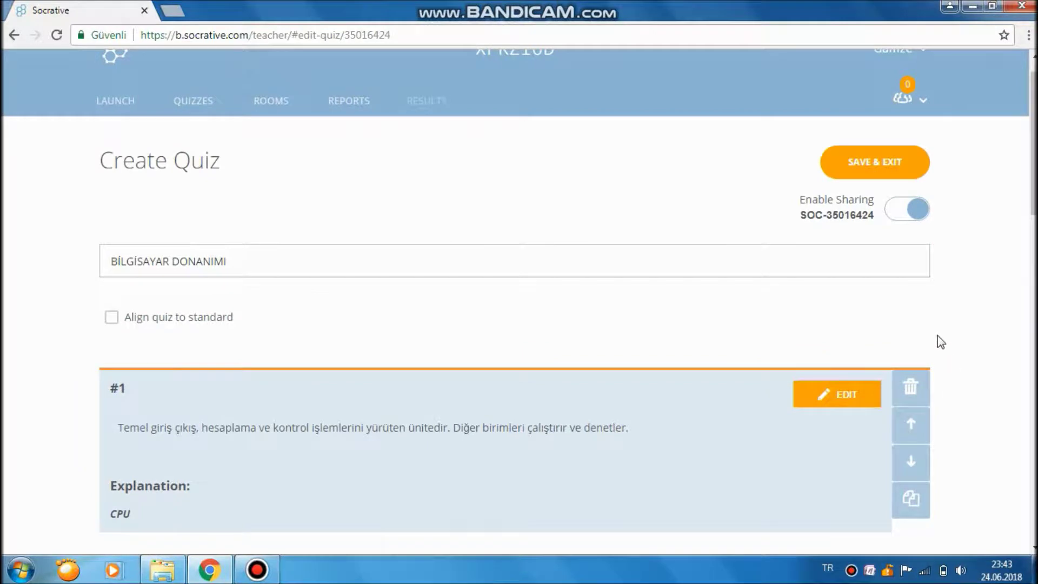
scroll(967, 331, "up", 1)
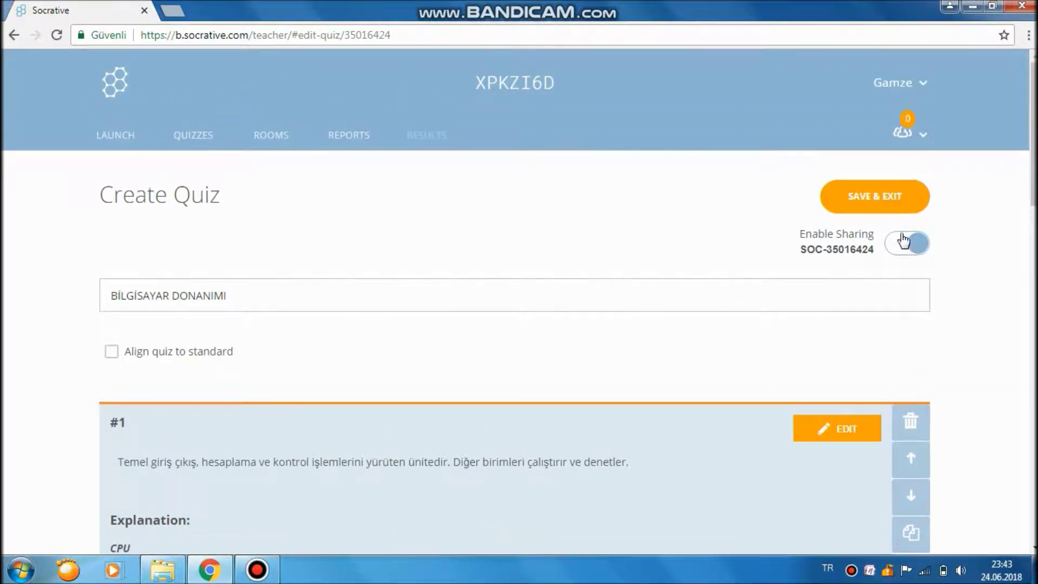
left_click(881, 197)
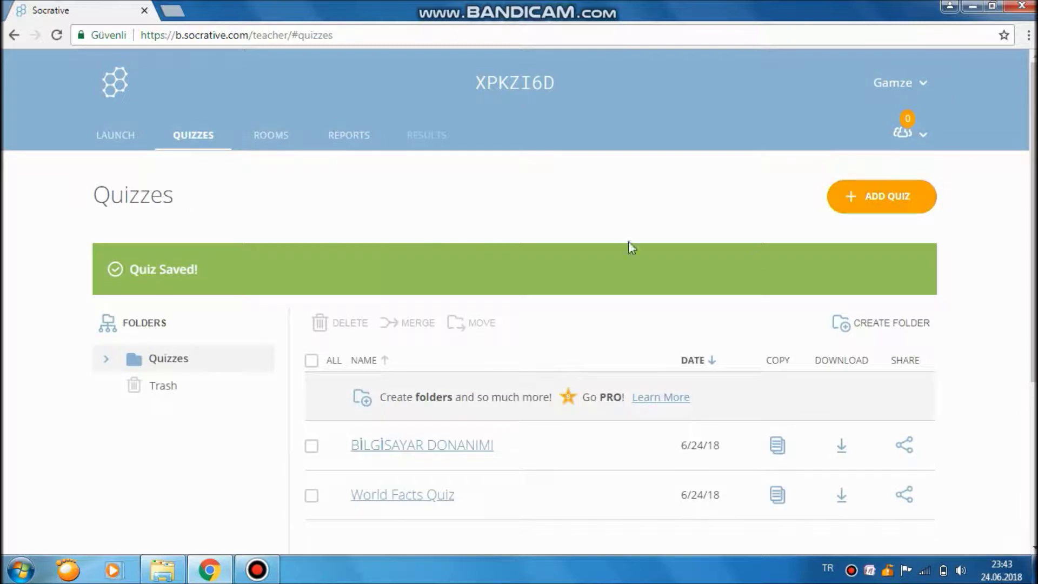
scroll(515, 258, "down", 2)
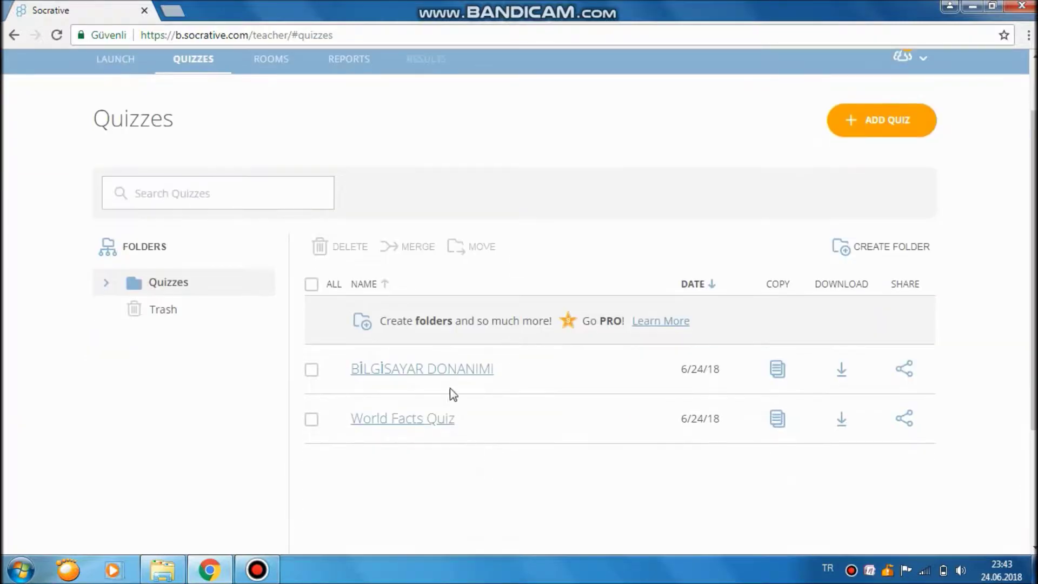
scroll(108, 164, "up", 2)
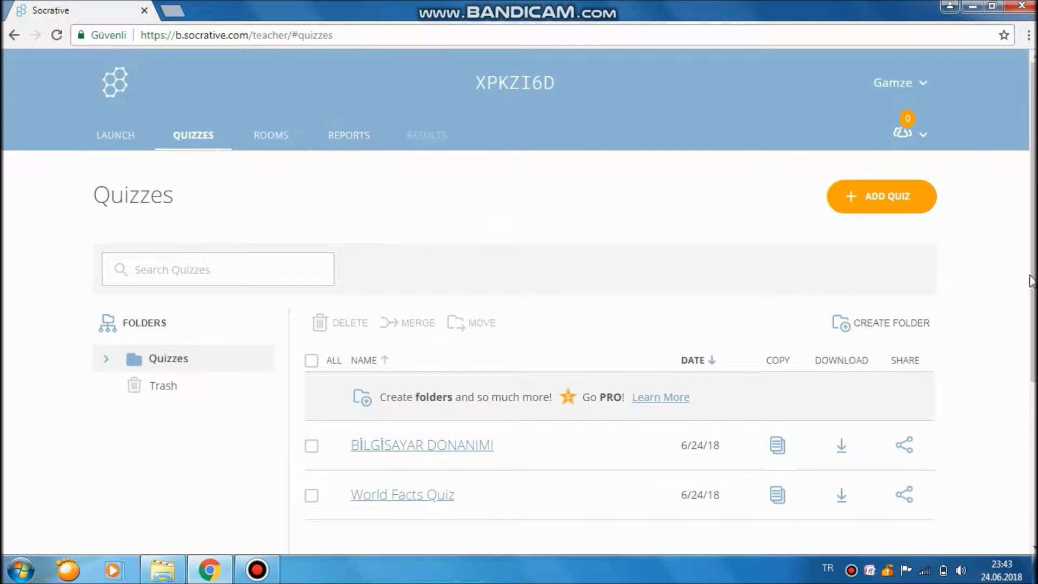
scroll(542, 456, "down", 2)
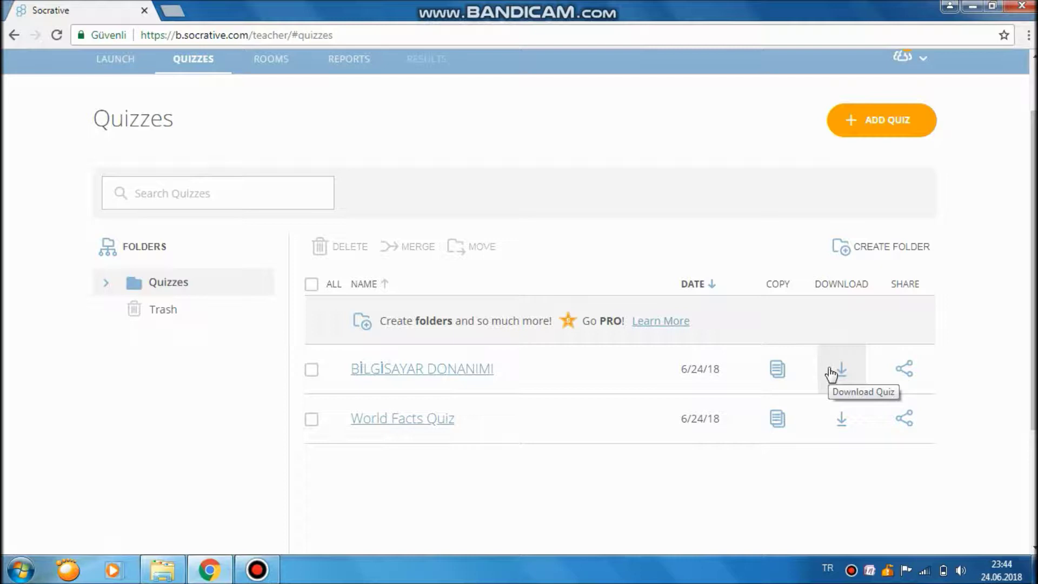
View the share details for BİLGİSAYAR DONANIMI, then close the Share Quiz dialog.
left_click(913, 369)
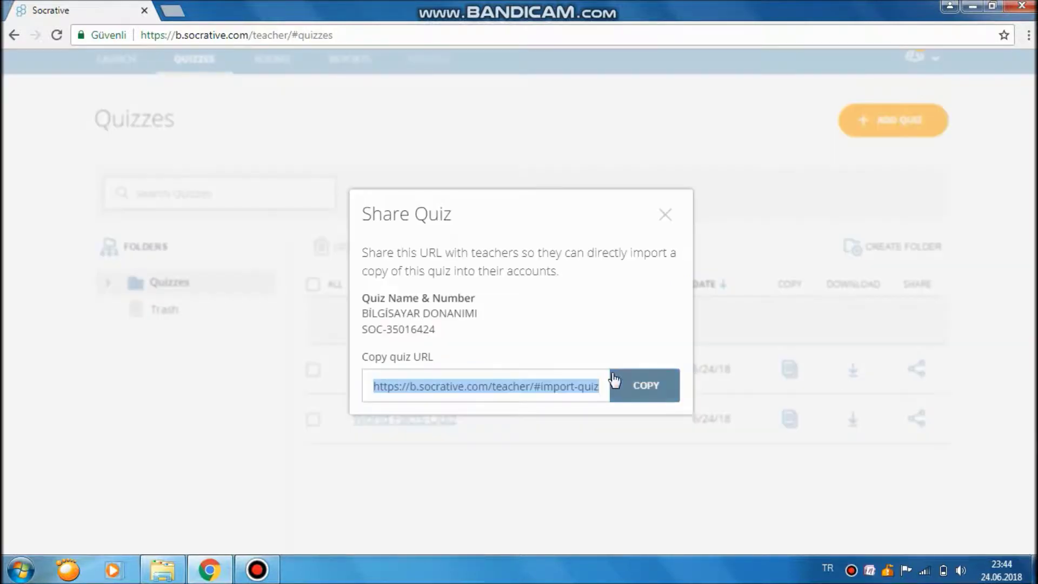
left_click(666, 215)
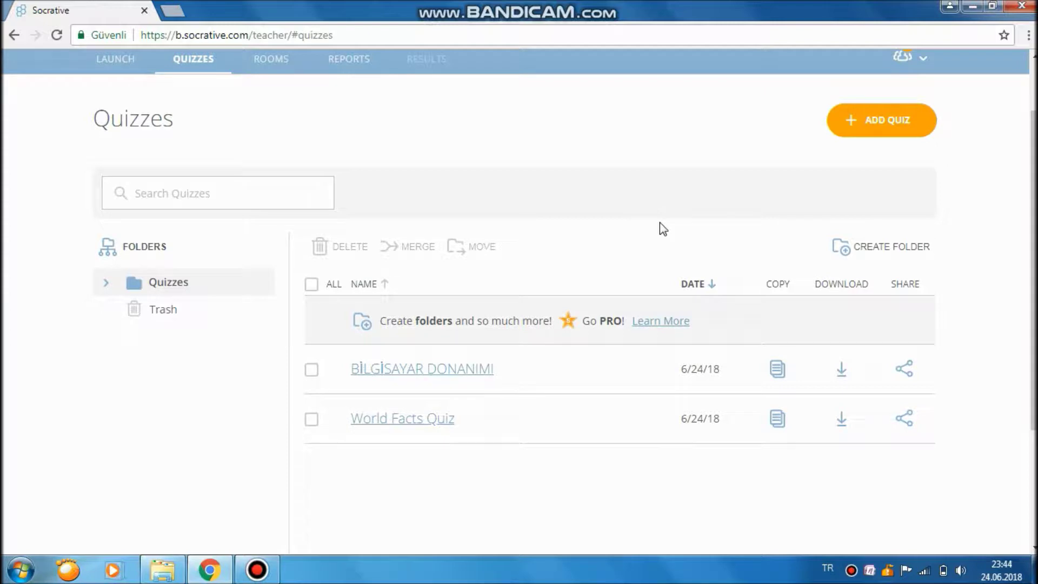
scroll(535, 220, "up", 2)
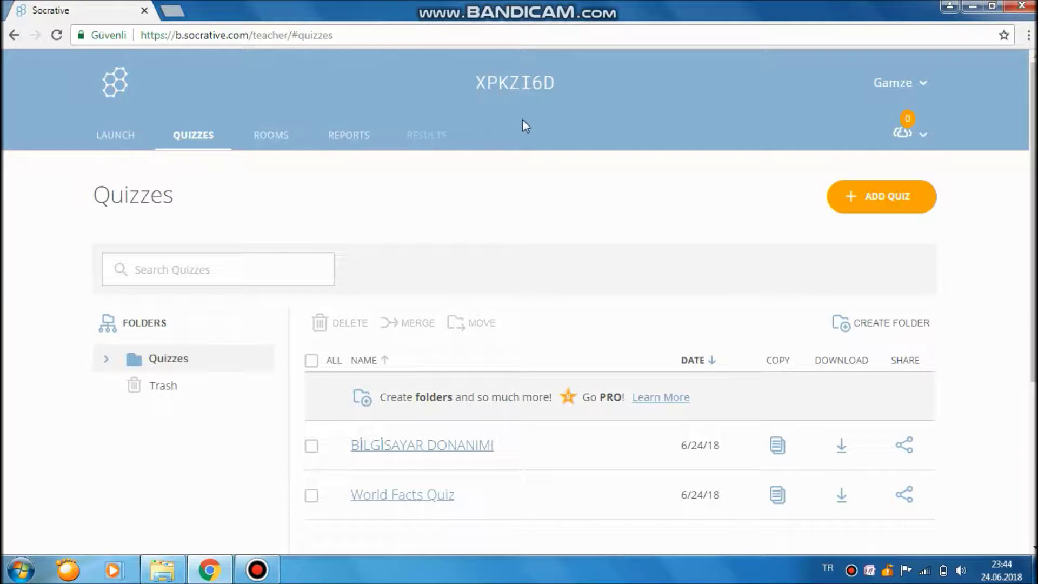
Open a new blank browser tab beside the Socrative tab.
left_click(539, 81)
scroll(404, 296, "down", 3)
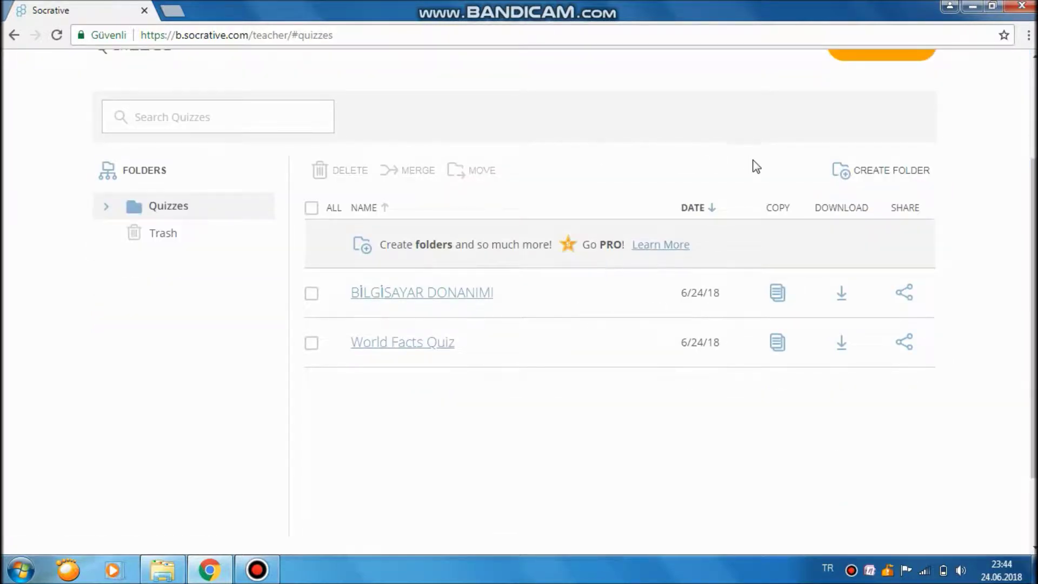
left_click(172, 11)
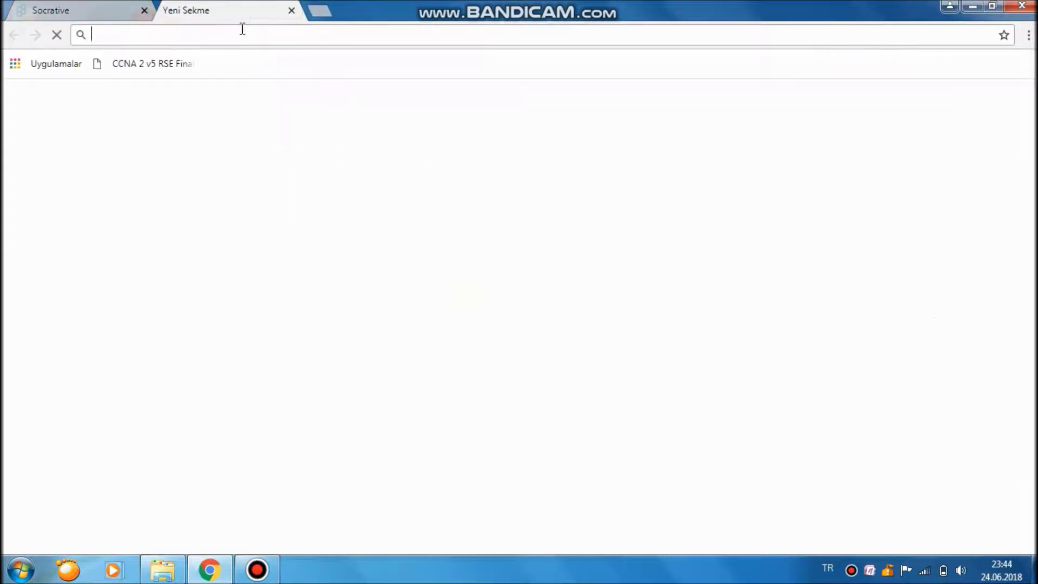
Open socrative.com's Student Login page in the new tab, then return to the quizzes tab.
type("socrative")
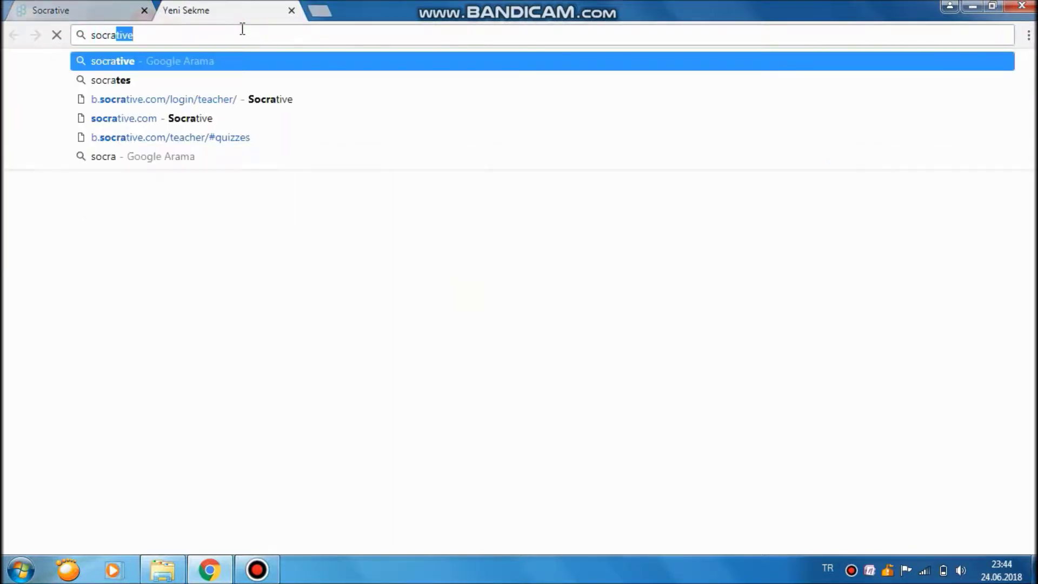
key("Down")
key("Down")
key("Down")
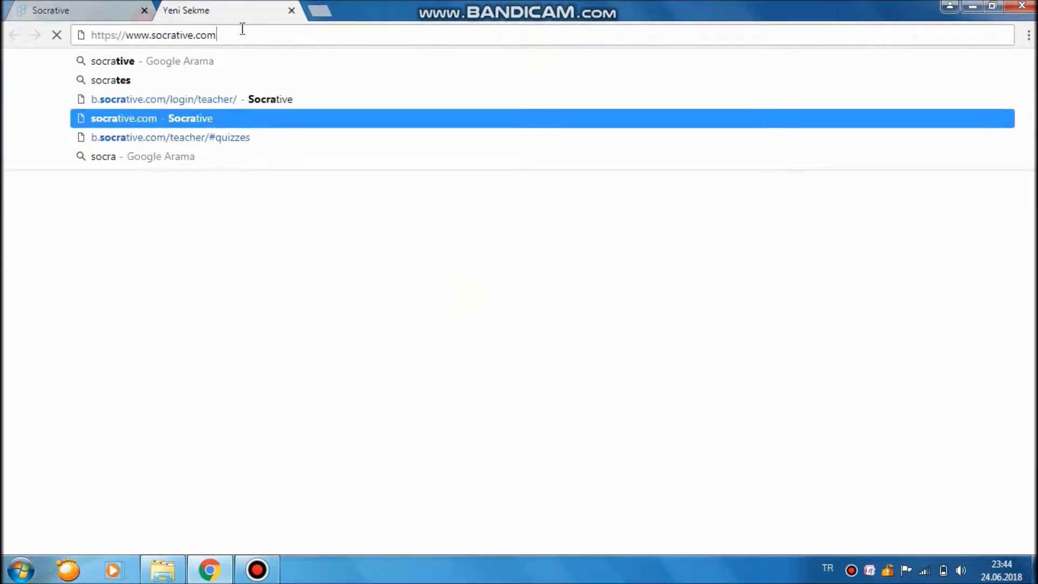
key("Return")
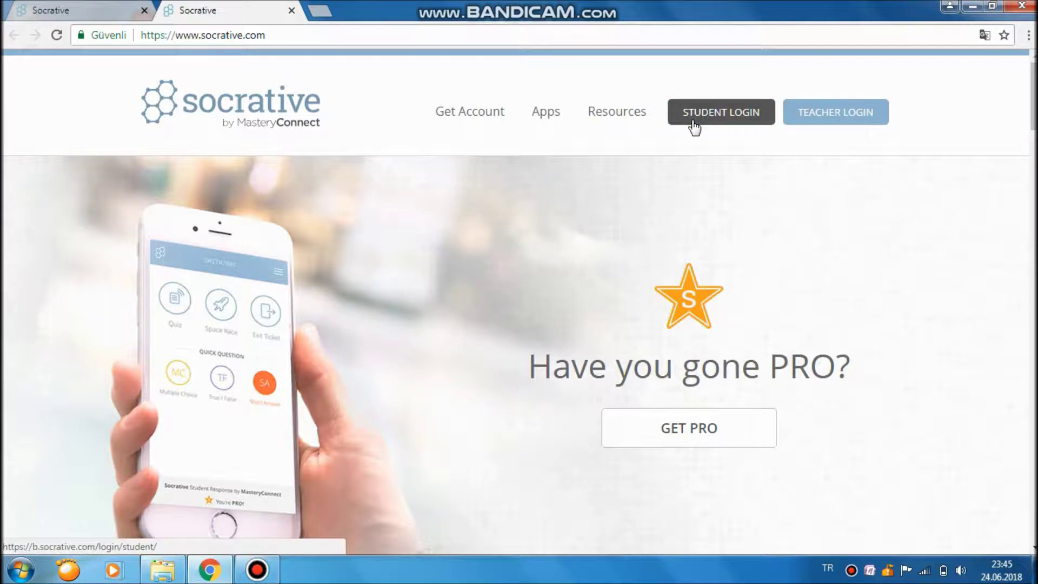
left_click(698, 115)
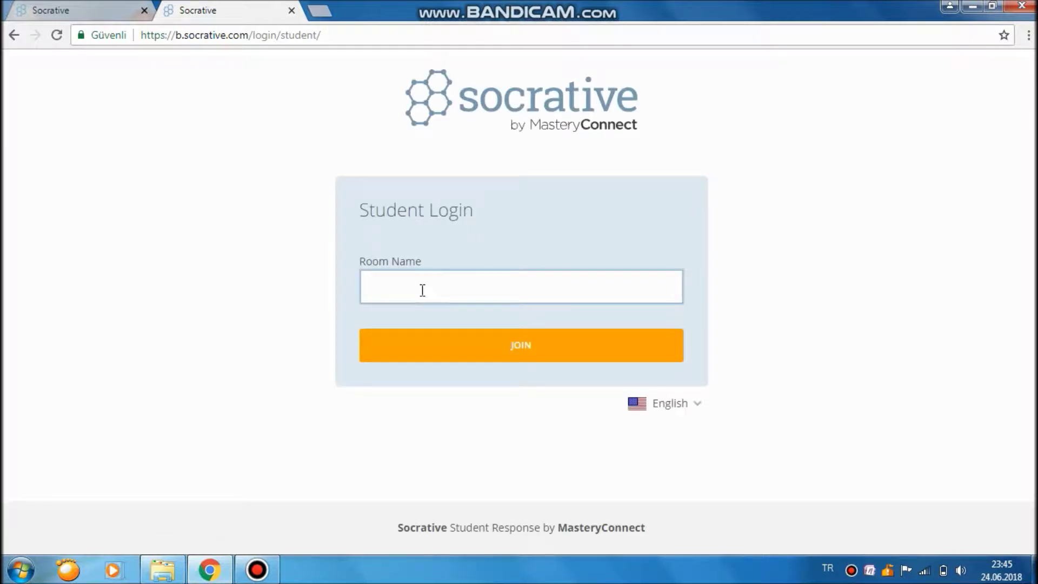
left_click(84, 10)
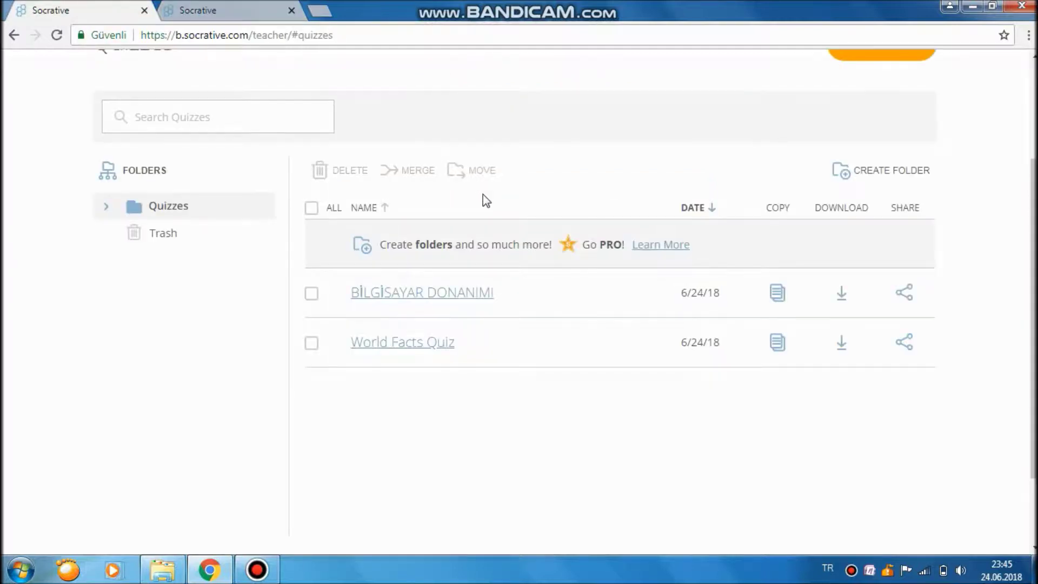
scroll(484, 197, "up", 3)
Begin launching BİLGİSAYAR DONANIMI as a Quiz, cancel it, and switch to the student tab.
left_click(117, 134)
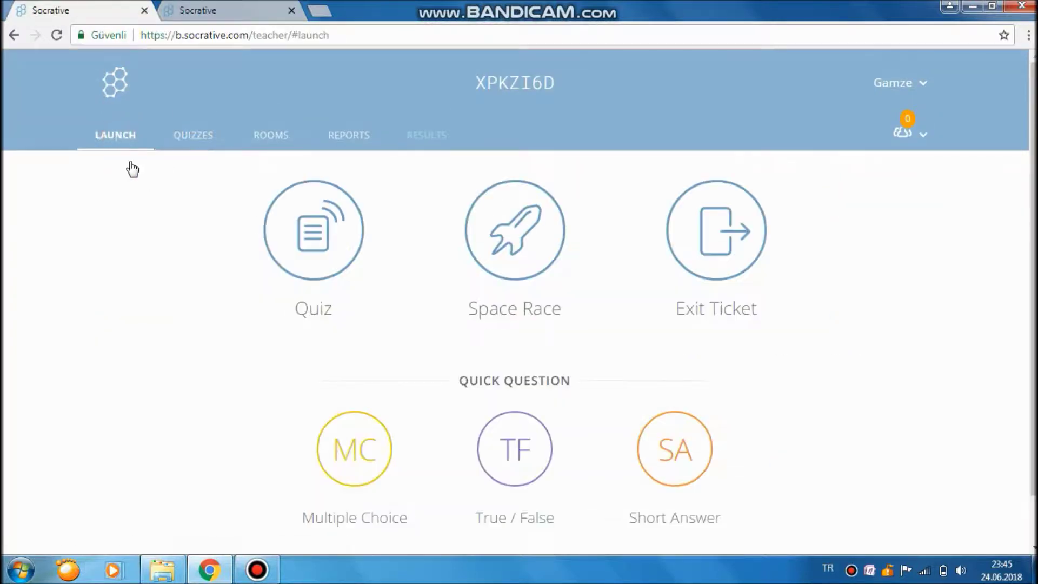
scroll(335, 206, "down", 1)
scroll(242, 213, "up", 1)
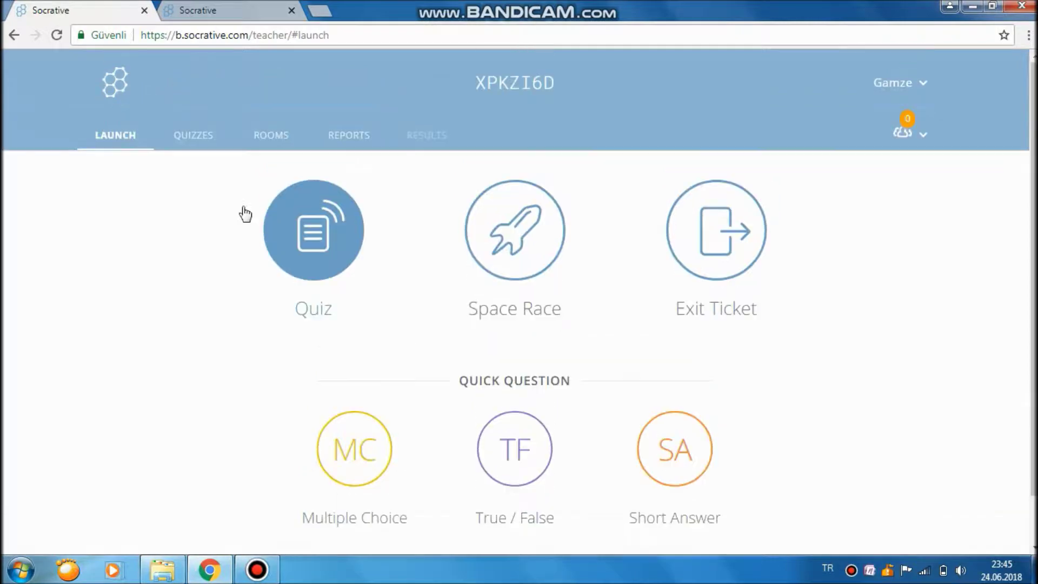
left_click(355, 272)
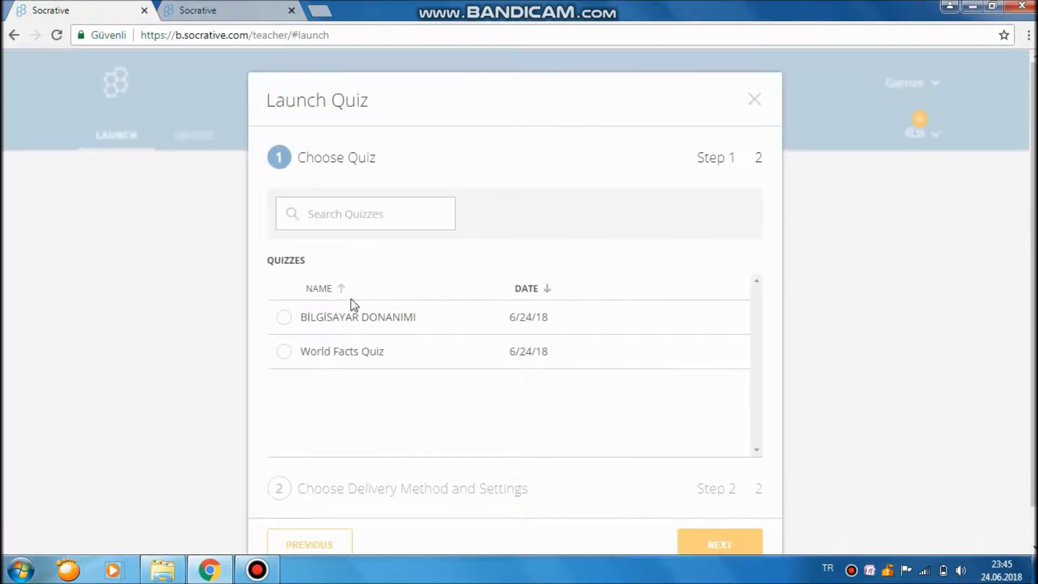
left_click(284, 318)
scroll(561, 489, "down", 1)
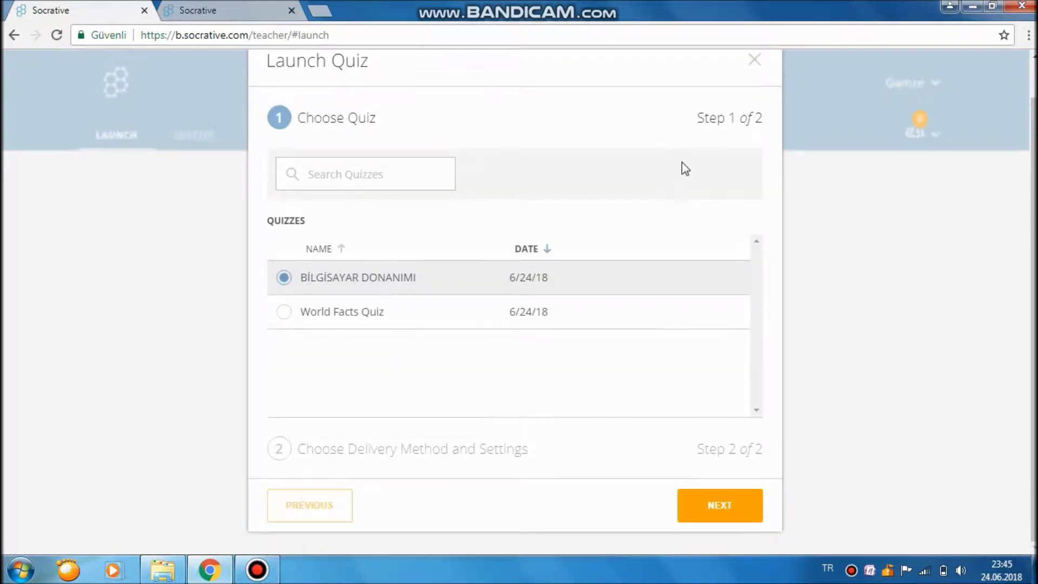
scroll(760, 97, "up", 1)
left_click(754, 100)
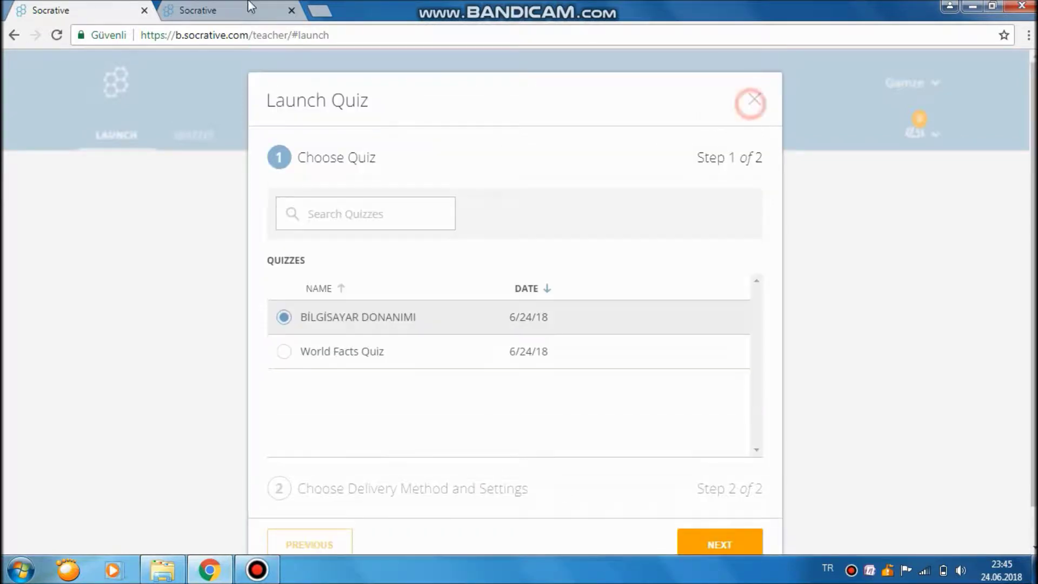
left_click(250, 7)
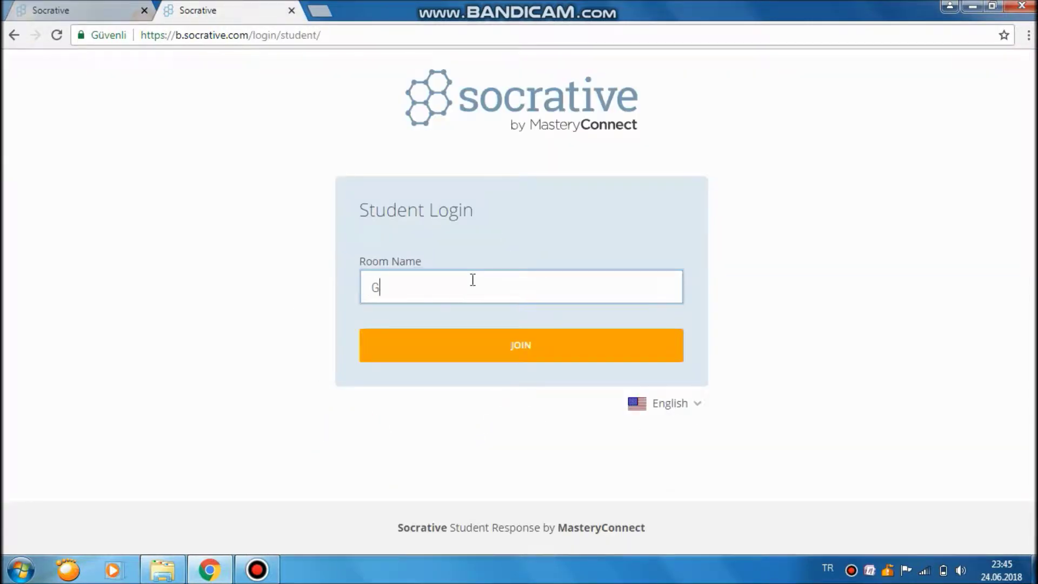
Try joining room GAMZE as a student, then go back to the login page.
key("BackSpace")
left_click(521, 350)
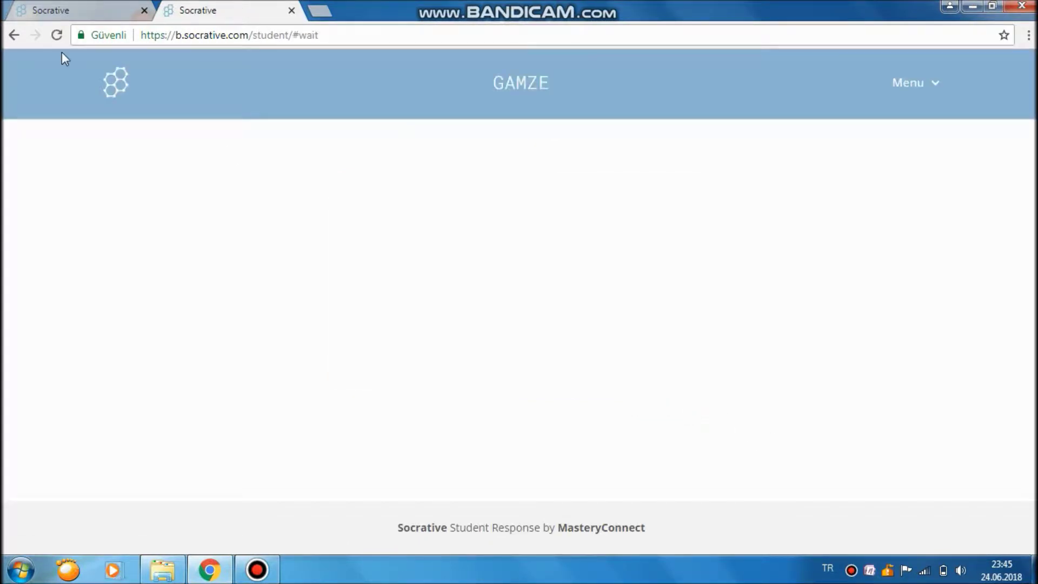
left_click(14, 37)
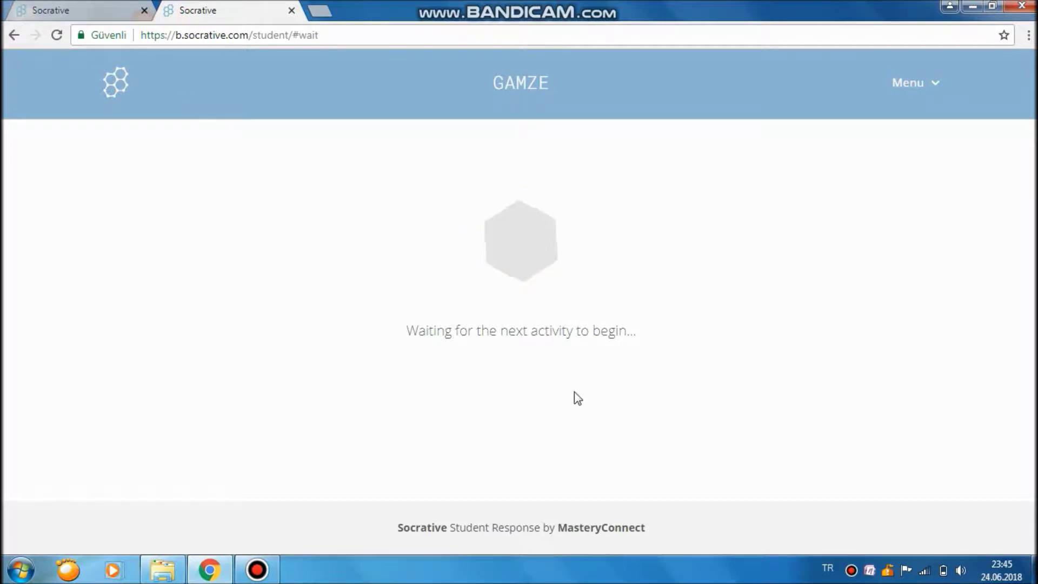
Switch the Student Login page to Turkish, then return to the teacher's Launch page.
left_click(272, 573)
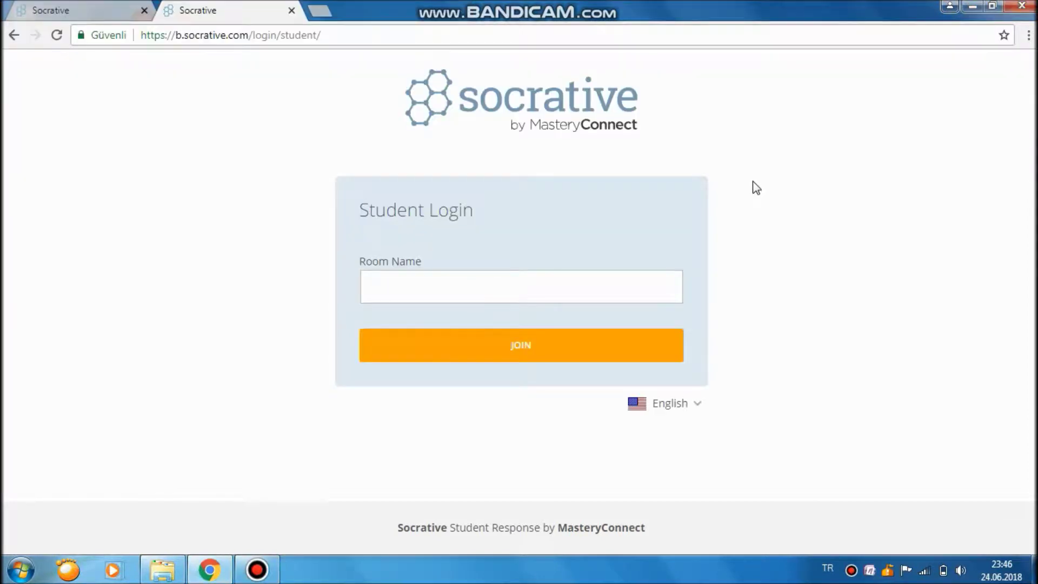
left_click(567, 294)
left_click(669, 403)
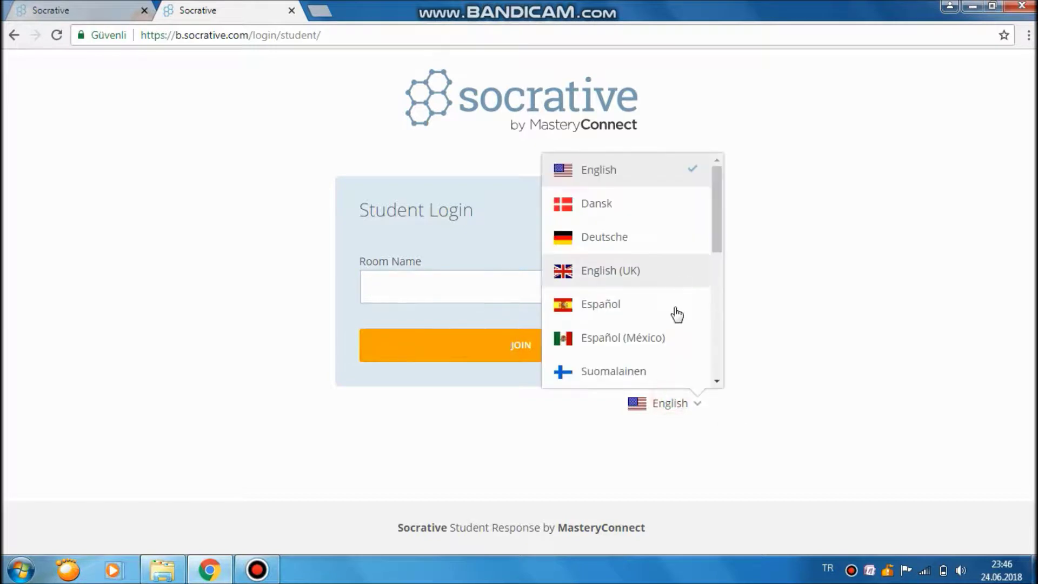
scroll(674, 315, "down", 5)
left_click(629, 340)
left_click(466, 295)
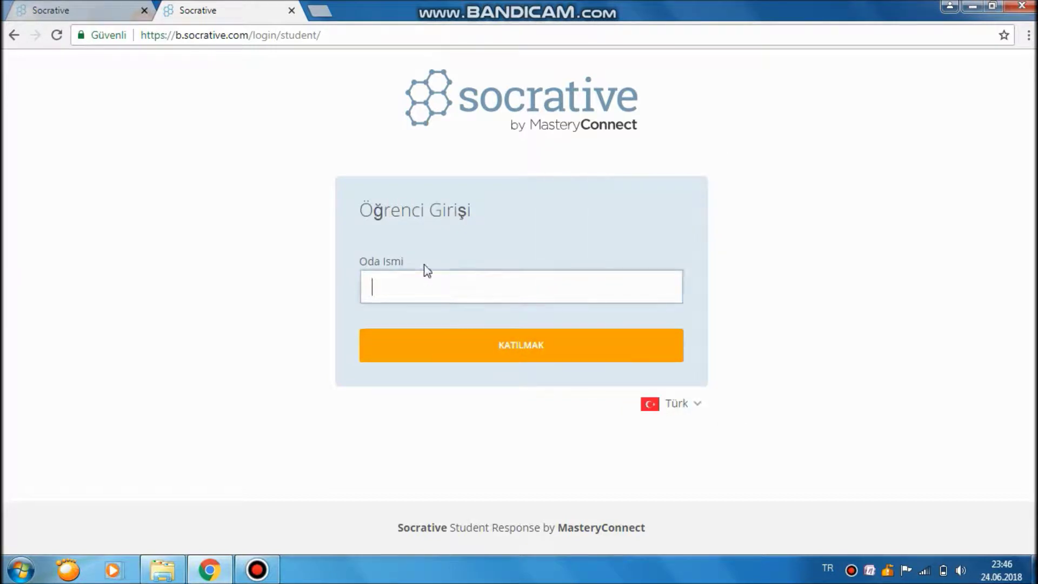
left_click(56, 9)
left_click(478, 79)
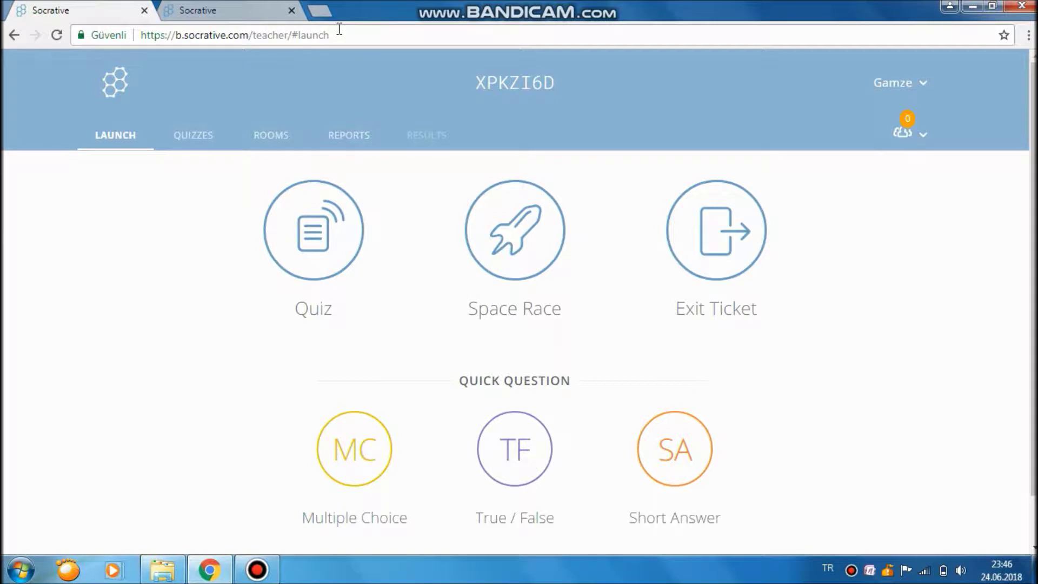
left_click(237, 8)
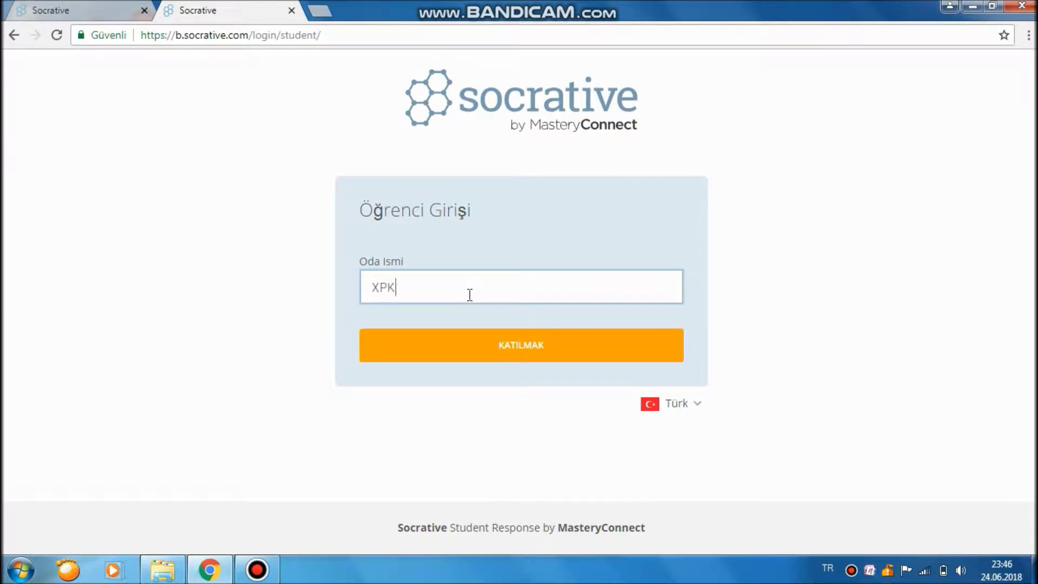
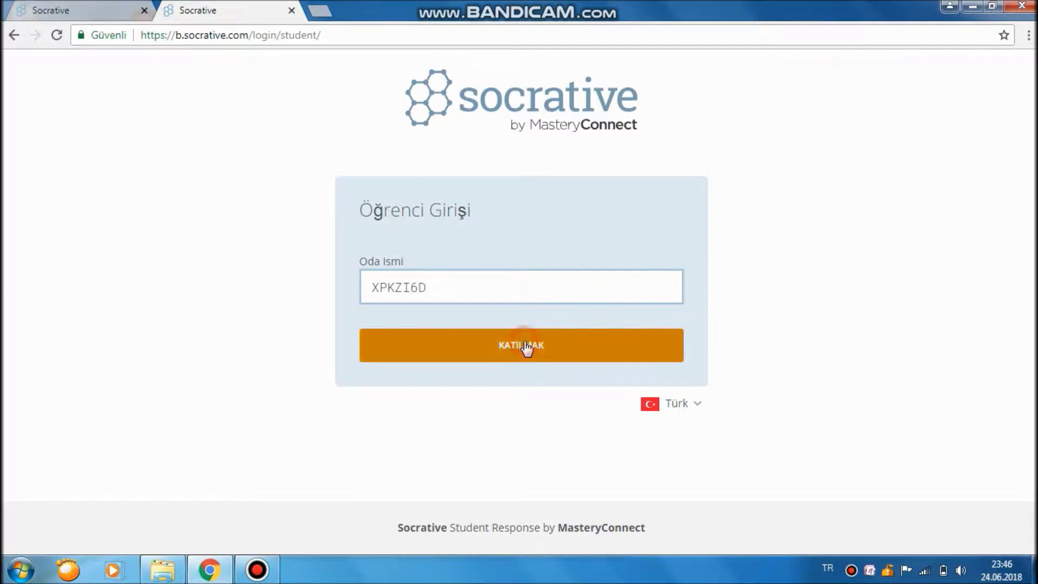
left_click(544, 349)
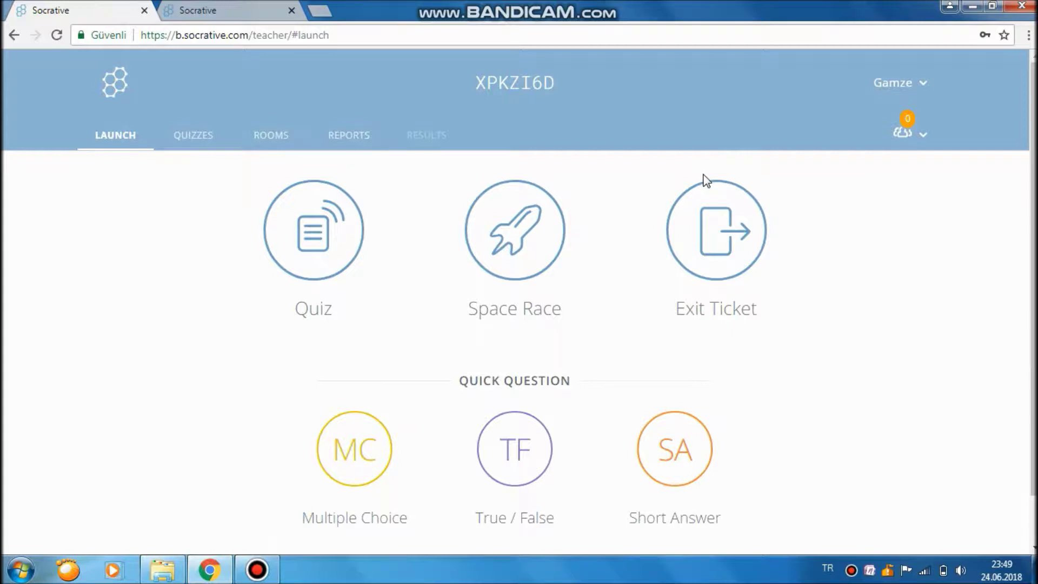
Launch BİLGİSAYAR DONANIMI as a Quiz with Instant Feedback and start it.
left_click(326, 268)
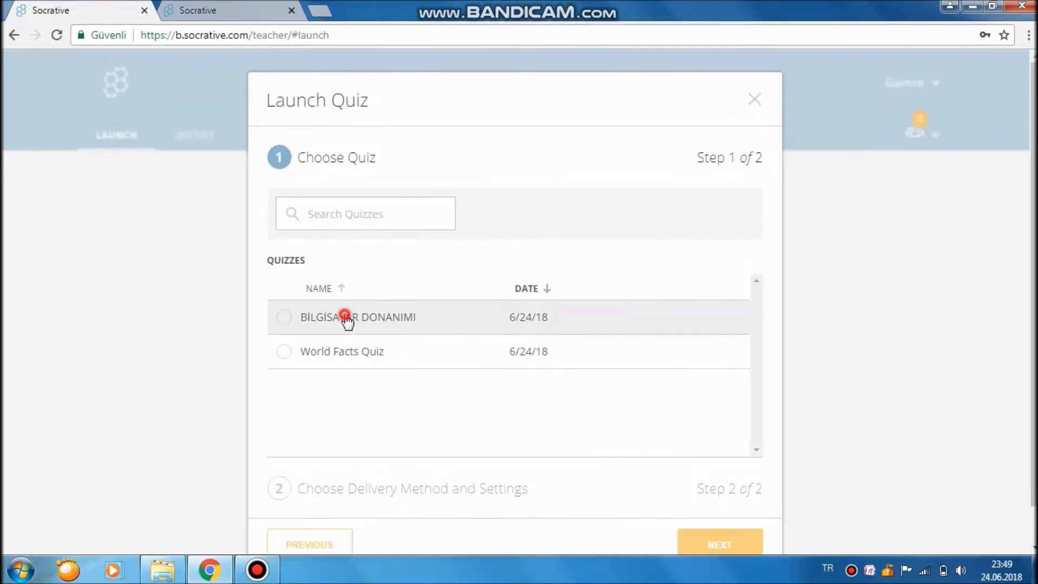
left_click(346, 320)
left_click(711, 546)
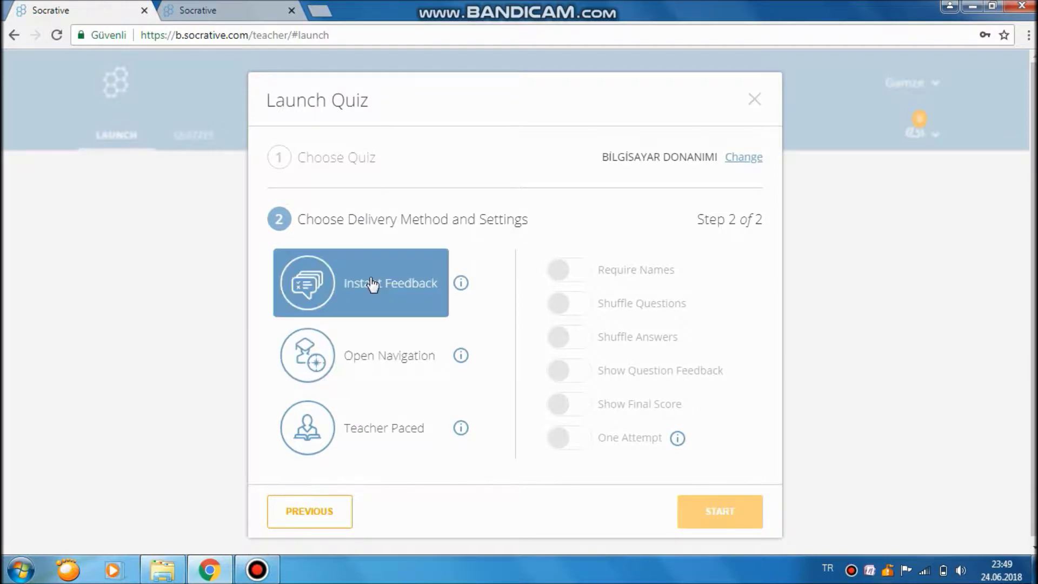
left_click(399, 297)
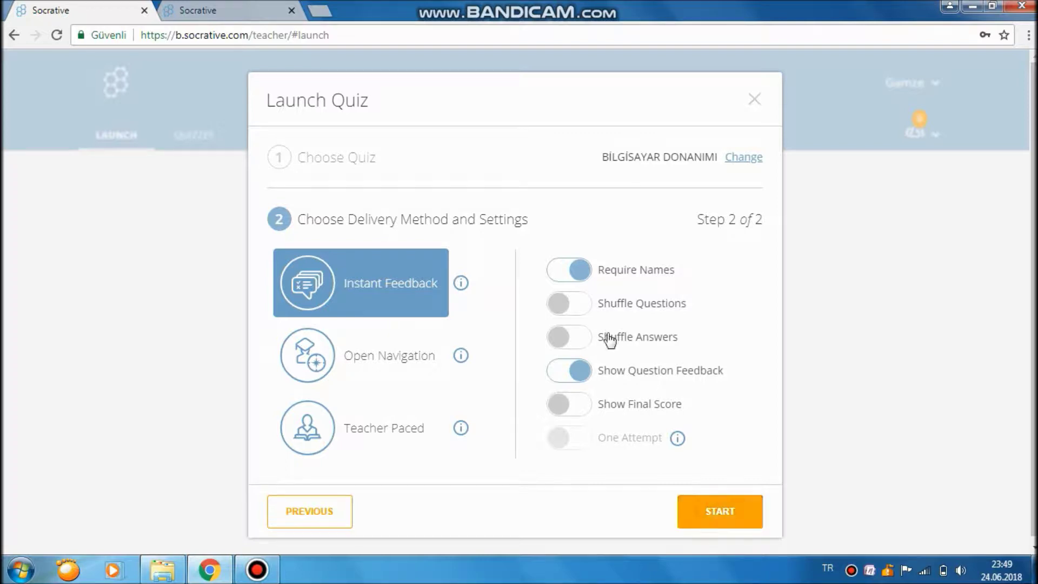
left_click(699, 506)
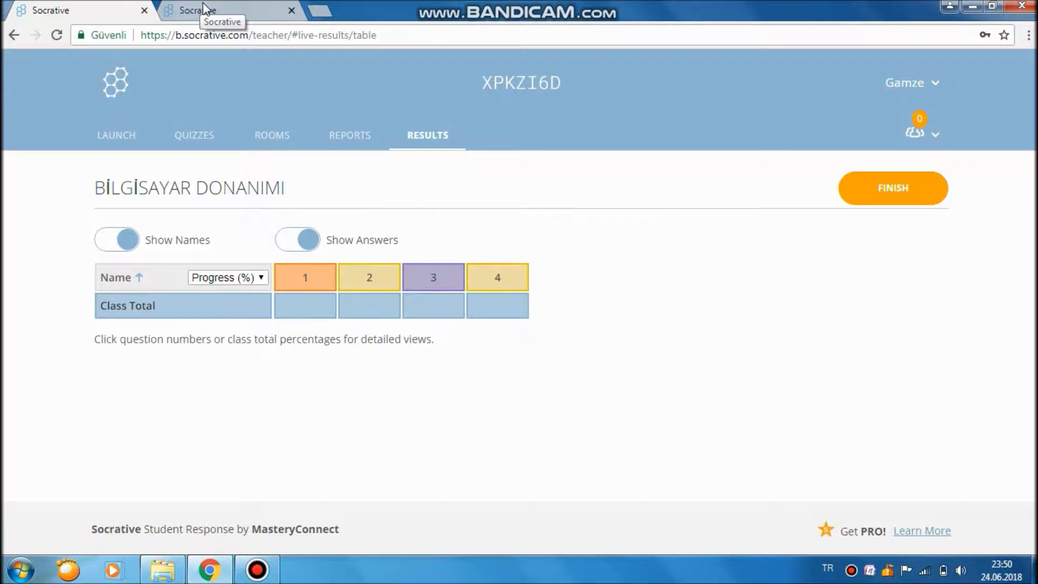
Enter the quiz as student Deneme and glance at the teacher's live results.
left_click(237, 6)
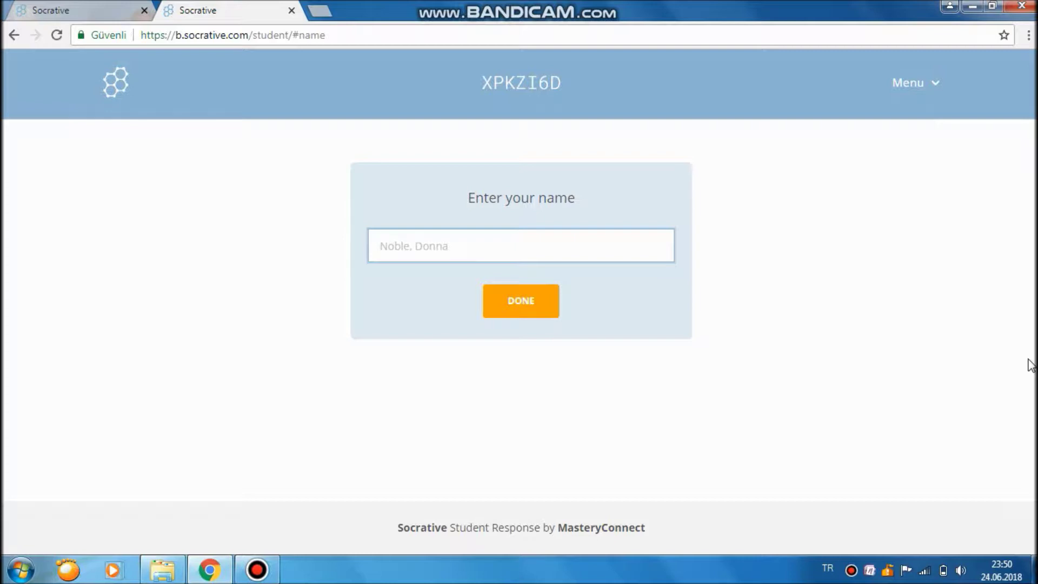
type("Deneme")
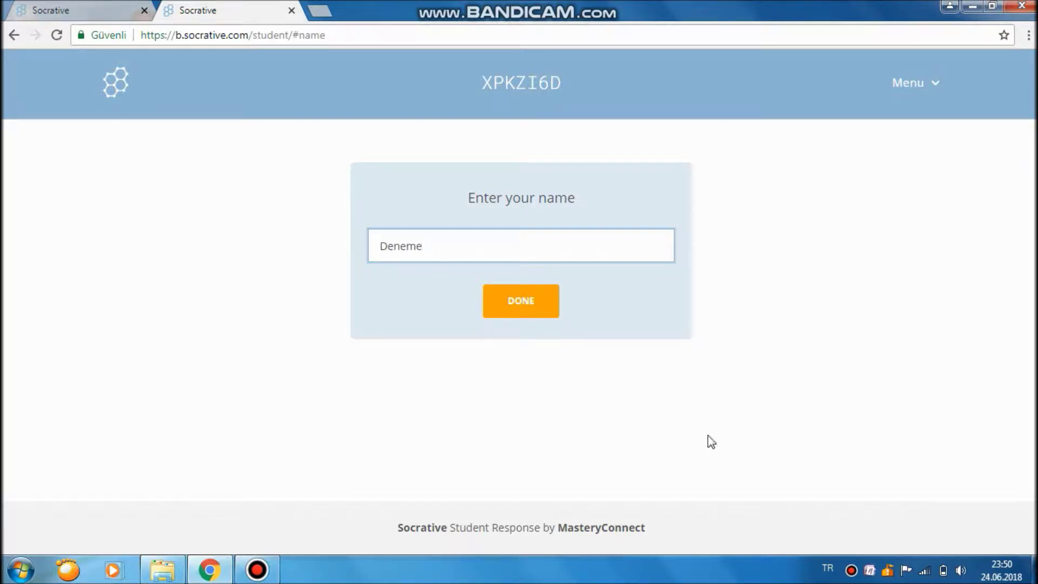
left_click(533, 318)
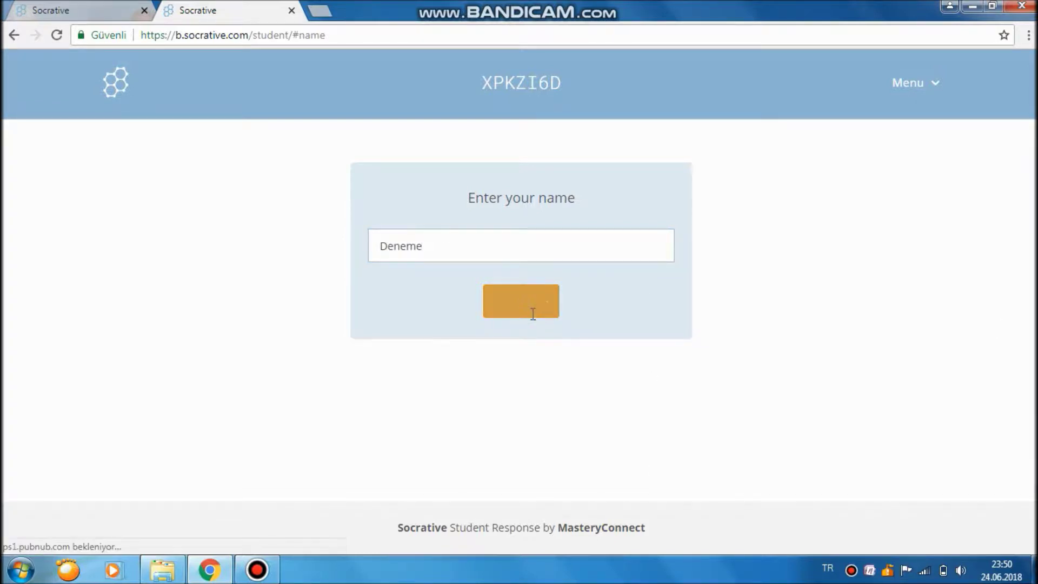
left_click(100, 8)
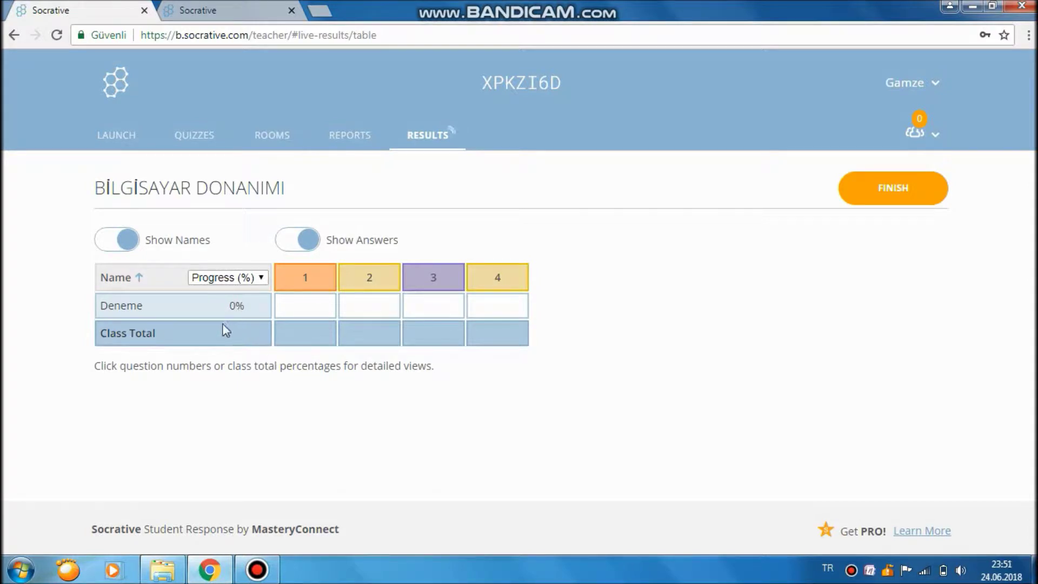
left_click(241, 11)
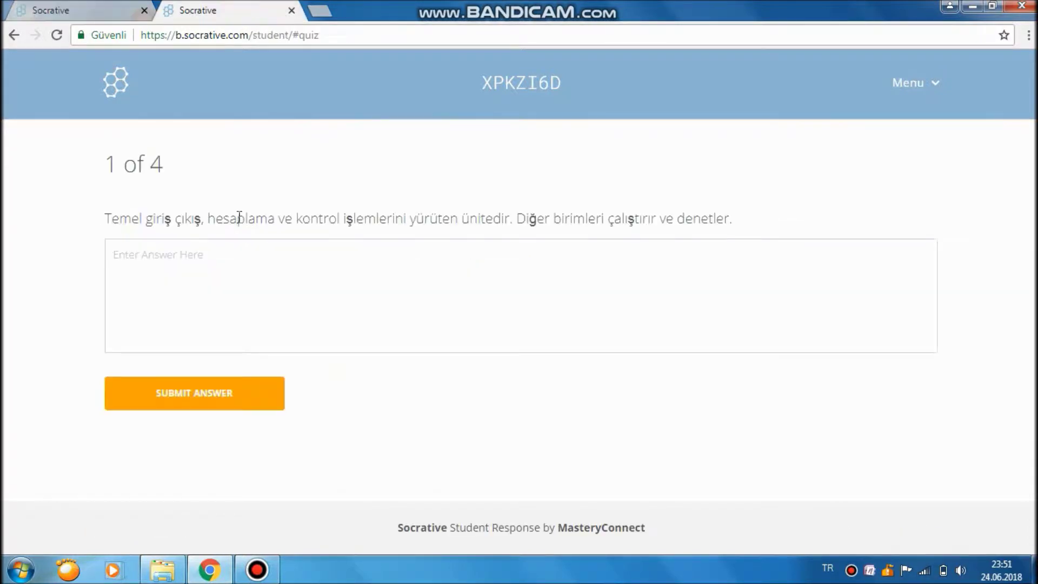
Answer question 1 with CPU and question 2 with Ram.
left_click(221, 268)
type("CPU")
left_click(230, 403)
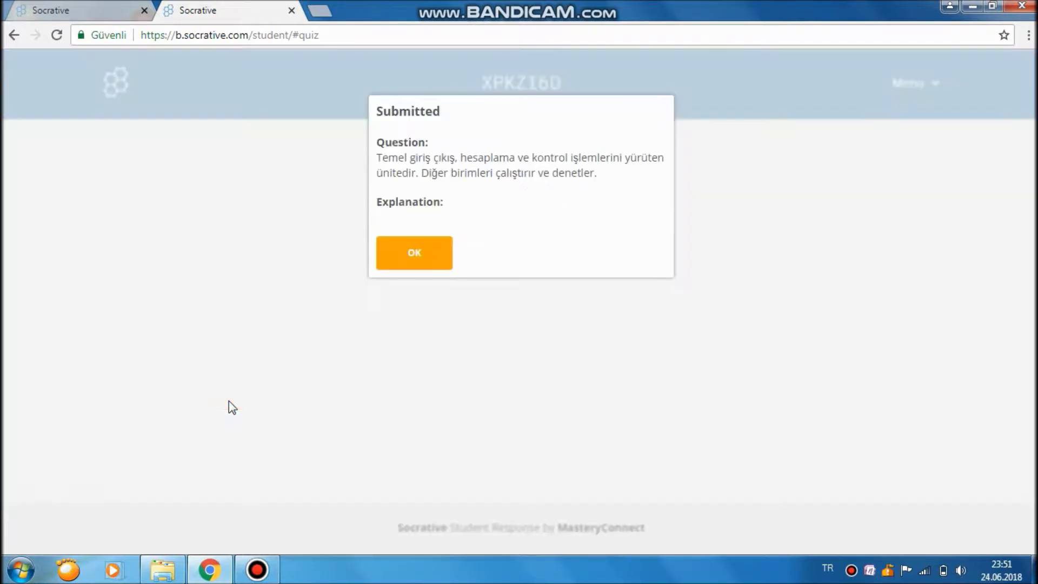
left_click(415, 260)
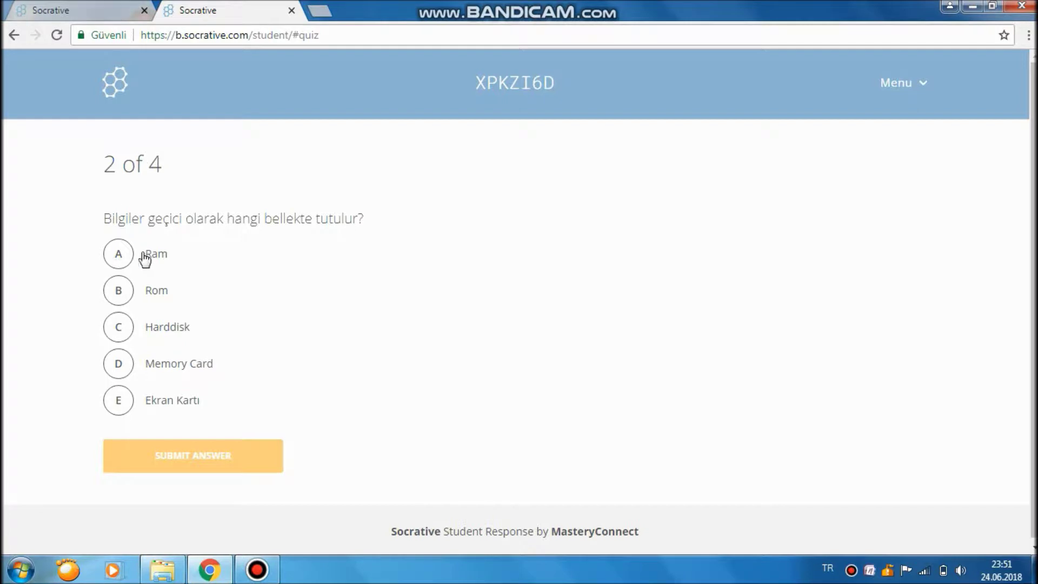
left_click(120, 261)
left_click(208, 456)
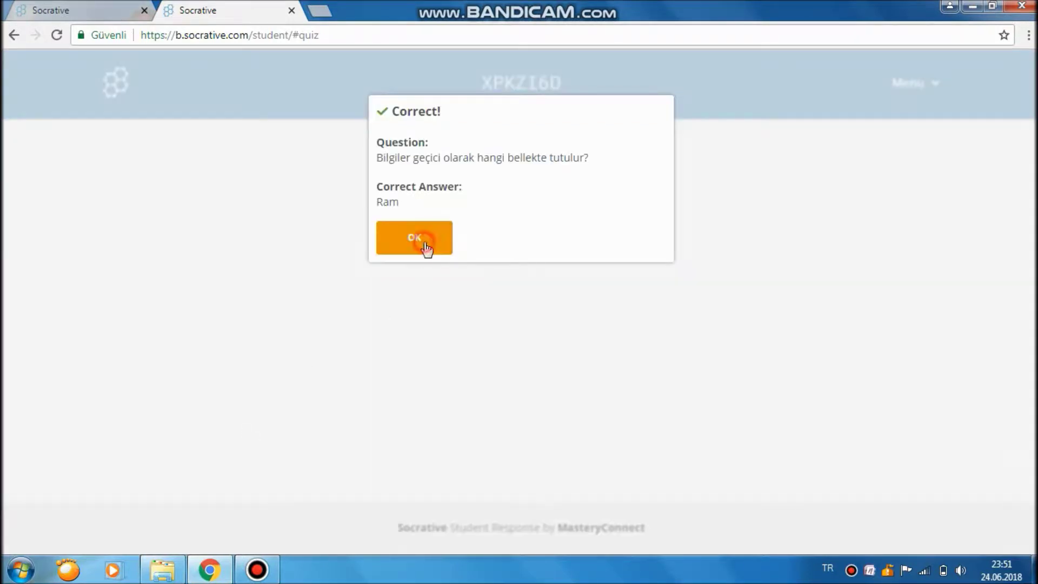
left_click(427, 246)
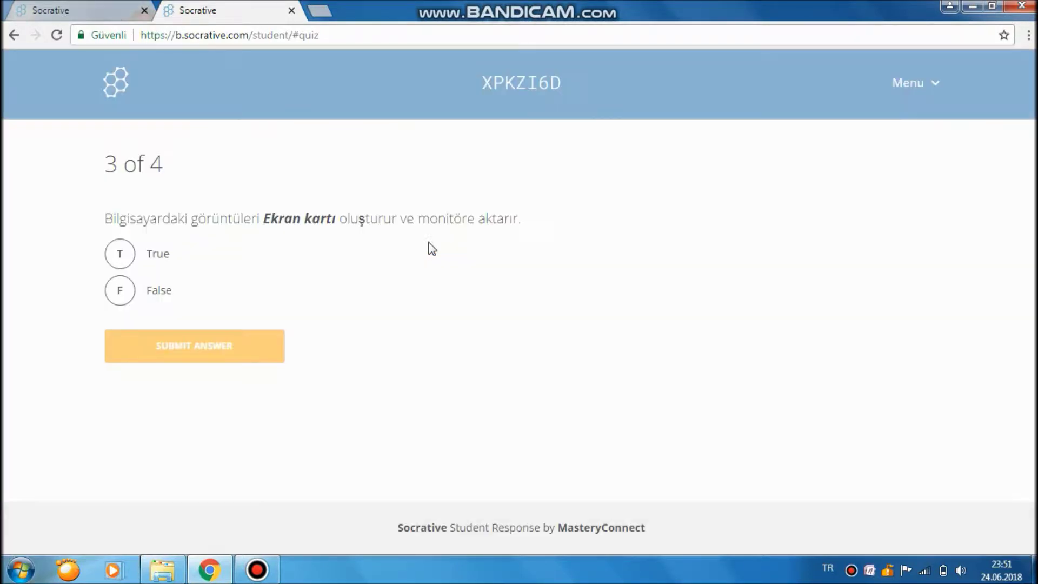
Check live results, then answer question 3 with True.
left_click(76, 10)
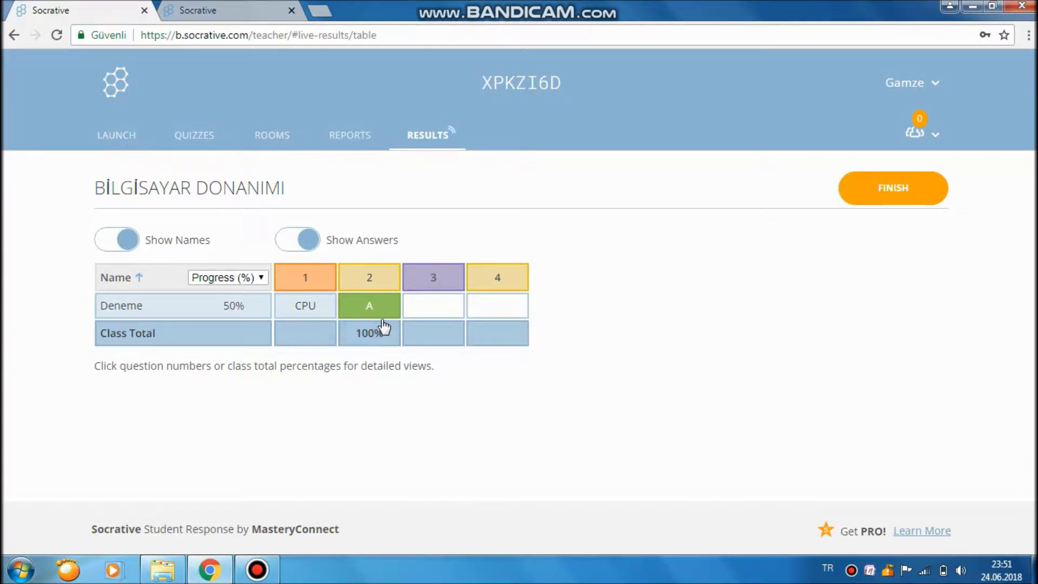
left_click(240, 14)
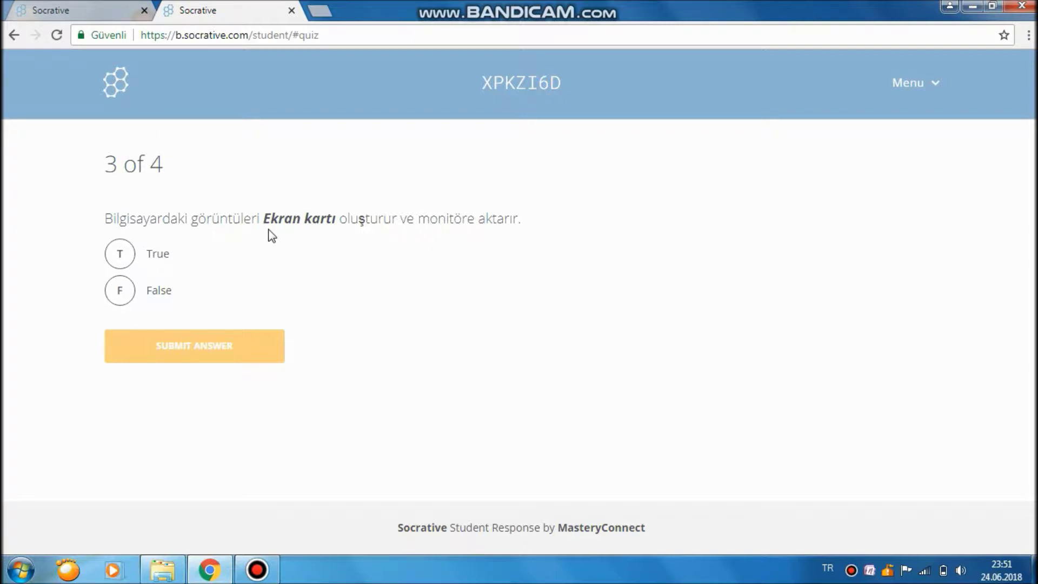
left_click(165, 255)
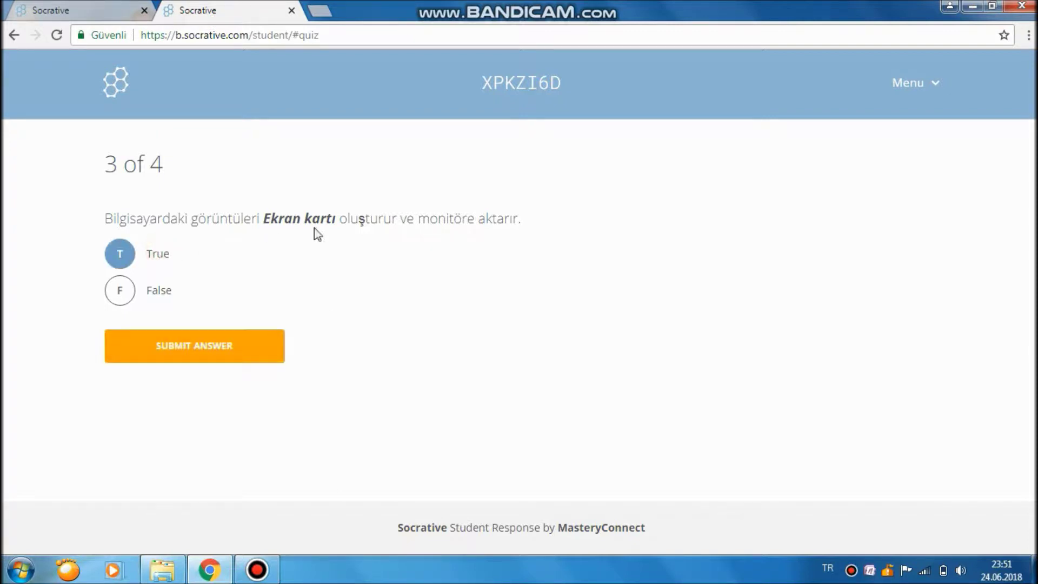
left_click_drag(264, 219, 335, 219)
left_click(344, 241)
left_click(222, 346)
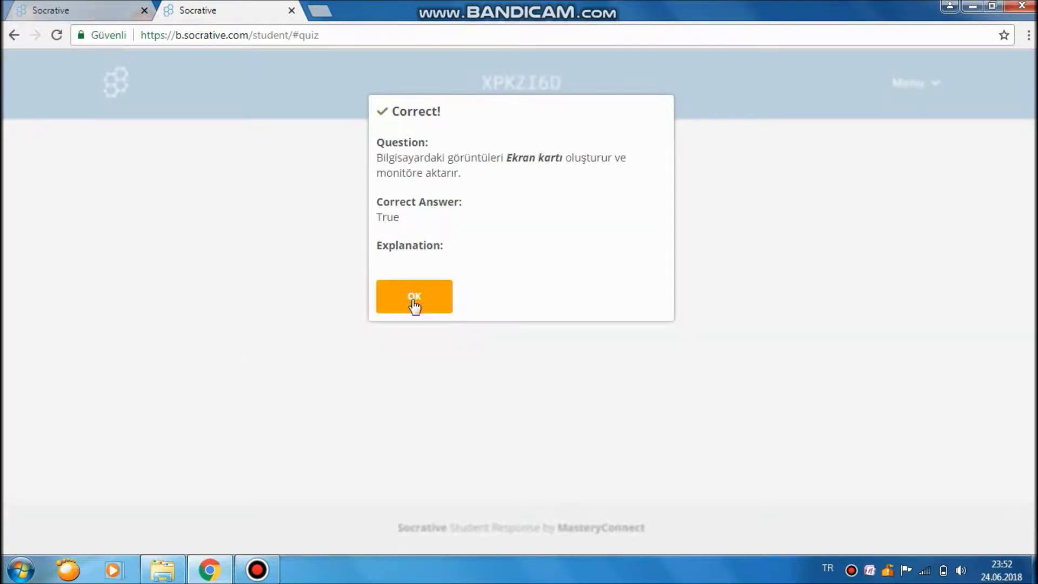
left_click(413, 300)
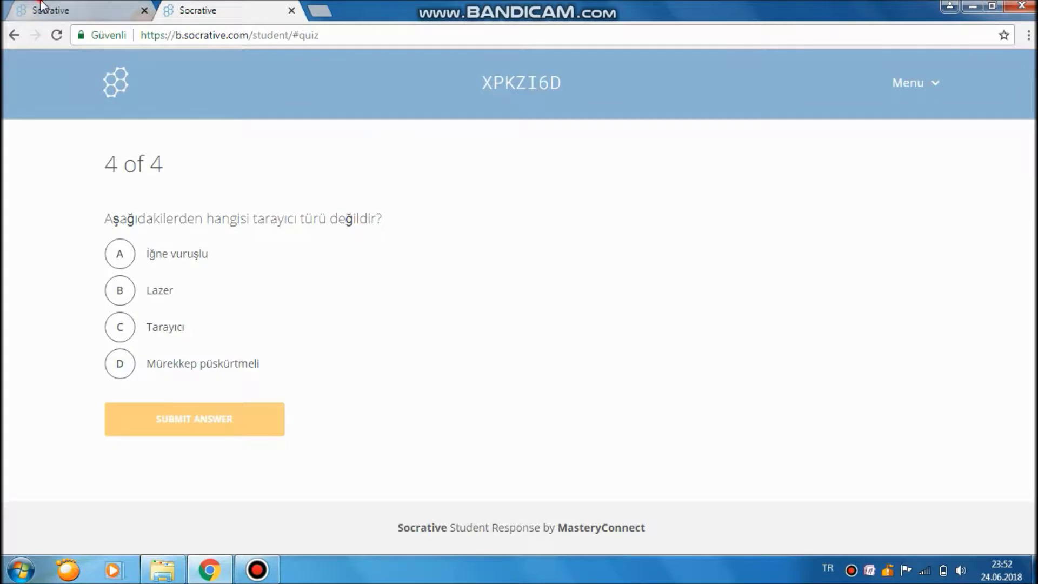
Check the teacher's results showing Deneme at 75% progress.
left_click(40, 3)
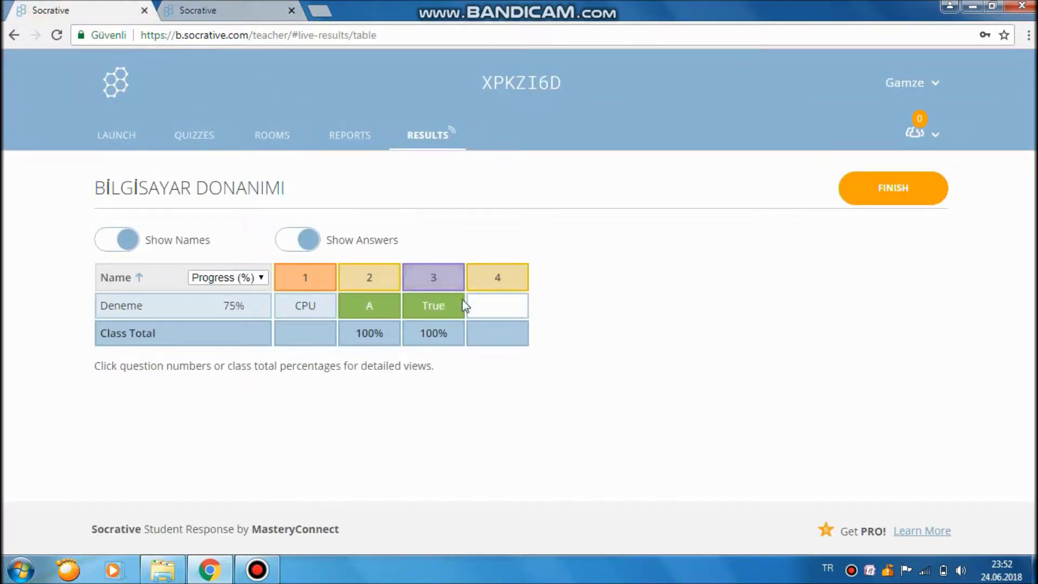
double_click(222, 303)
left_click_drag(222, 305, 250, 313)
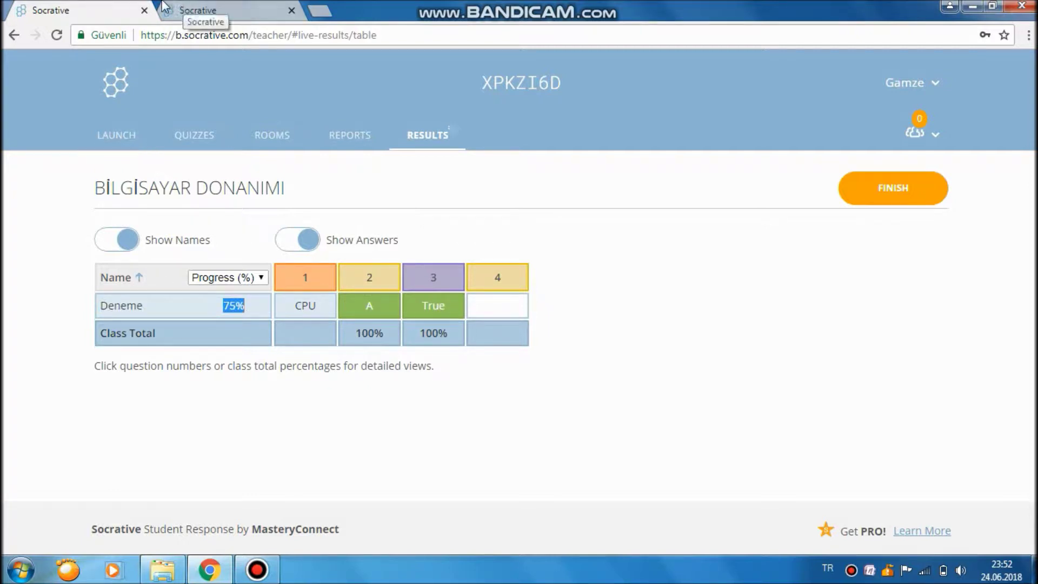
left_click(185, 9)
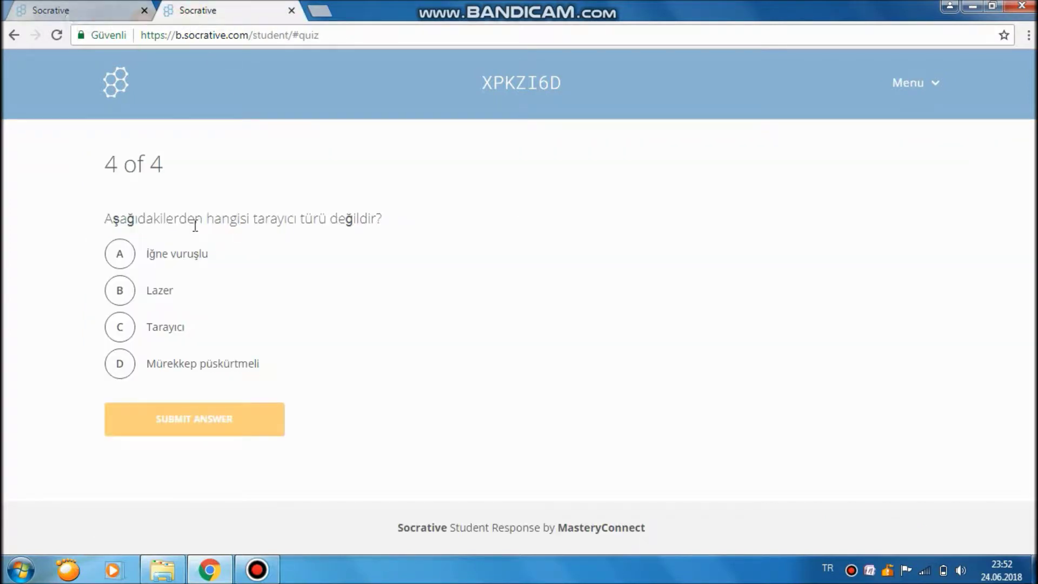
Answer question 4 with Tarayıcı and view the teacher's final results.
left_click_drag(104, 219, 389, 204)
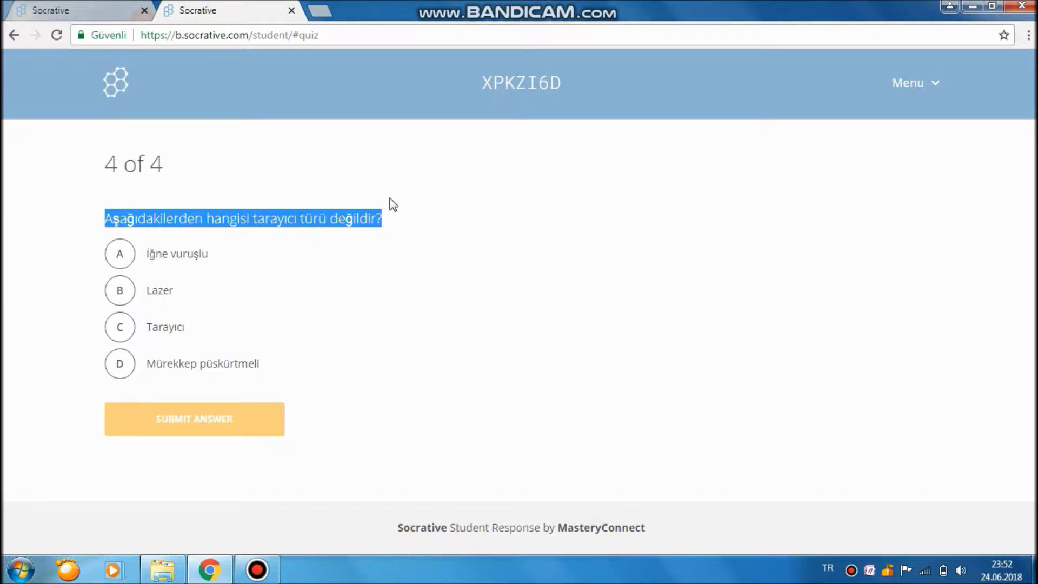
left_click(429, 206)
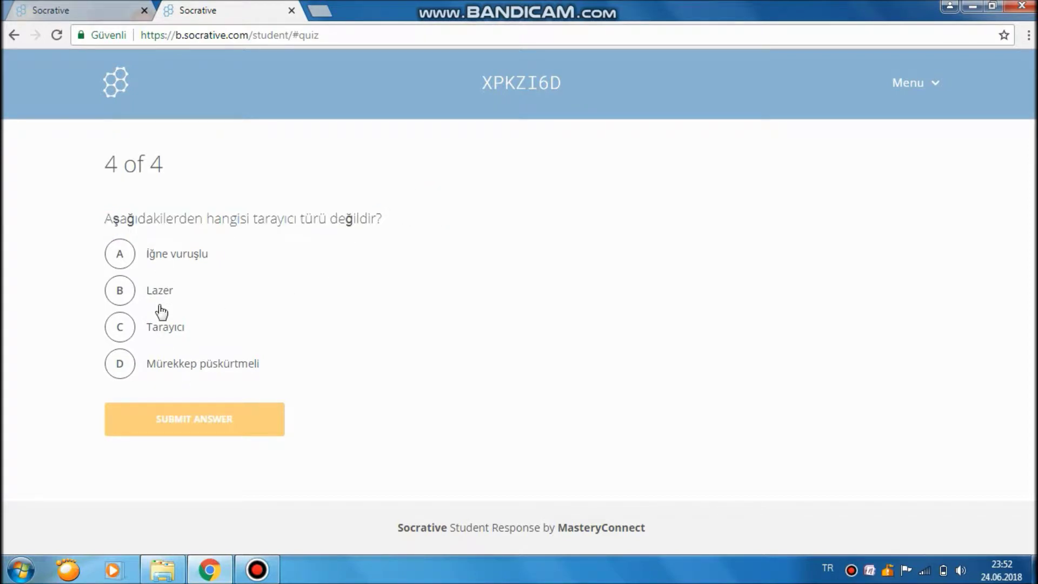
left_click(160, 329)
left_click(208, 421)
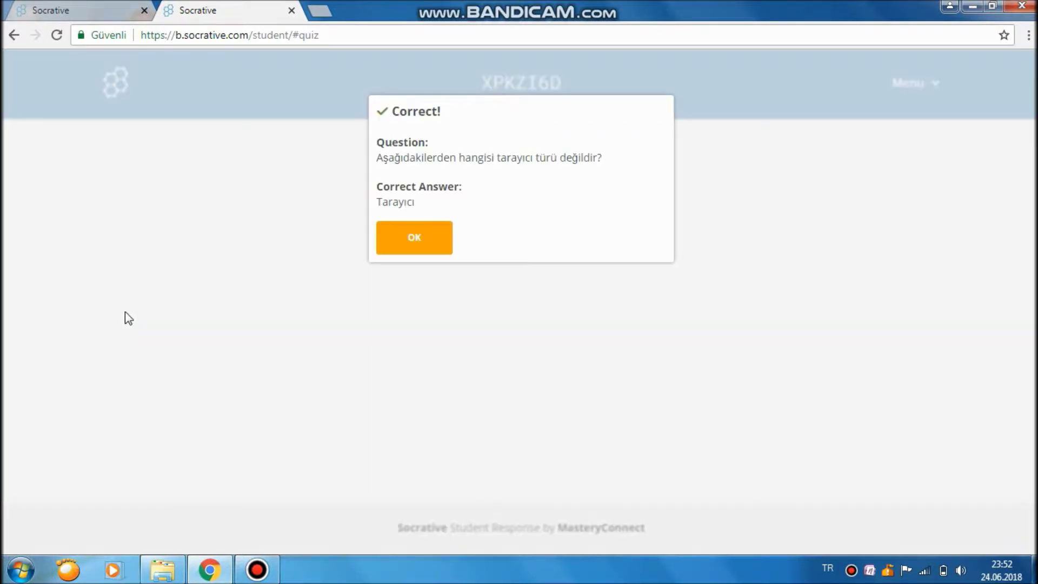
left_click(406, 245)
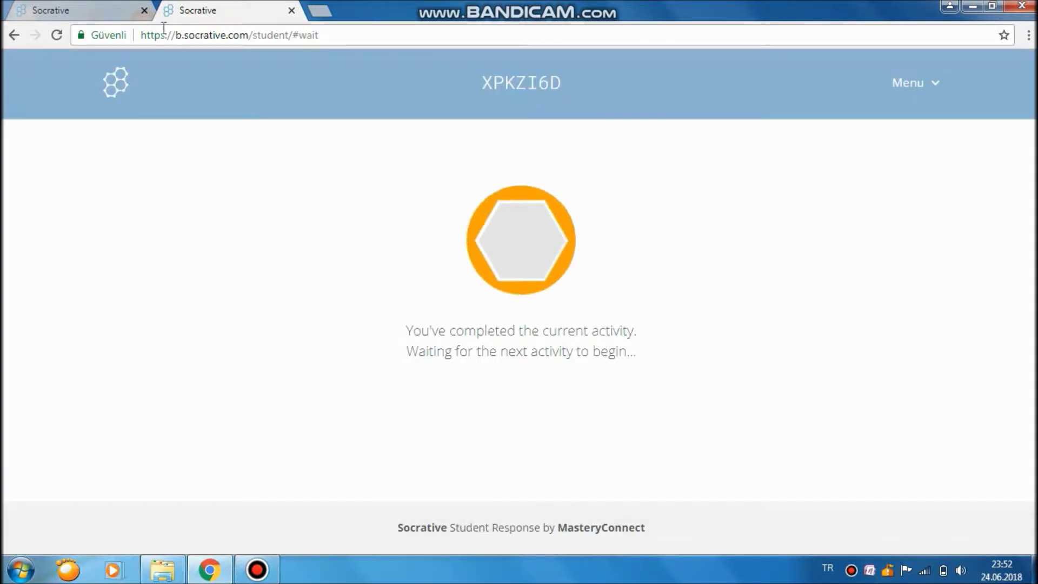
left_click(54, 9)
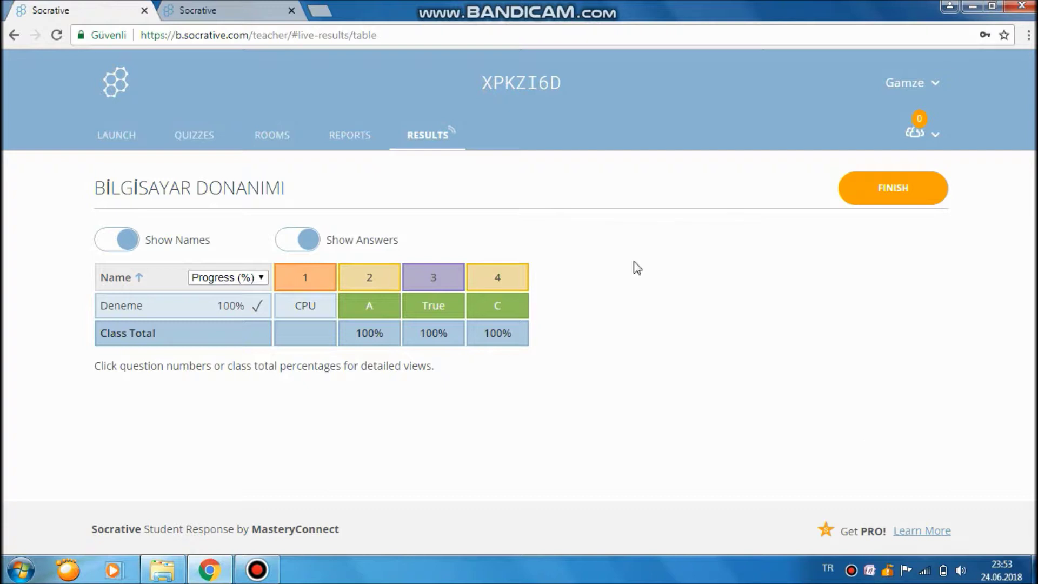
Finish the quiz, view its chart, and sign in with the teacher's e-mail and password.
left_click(899, 195)
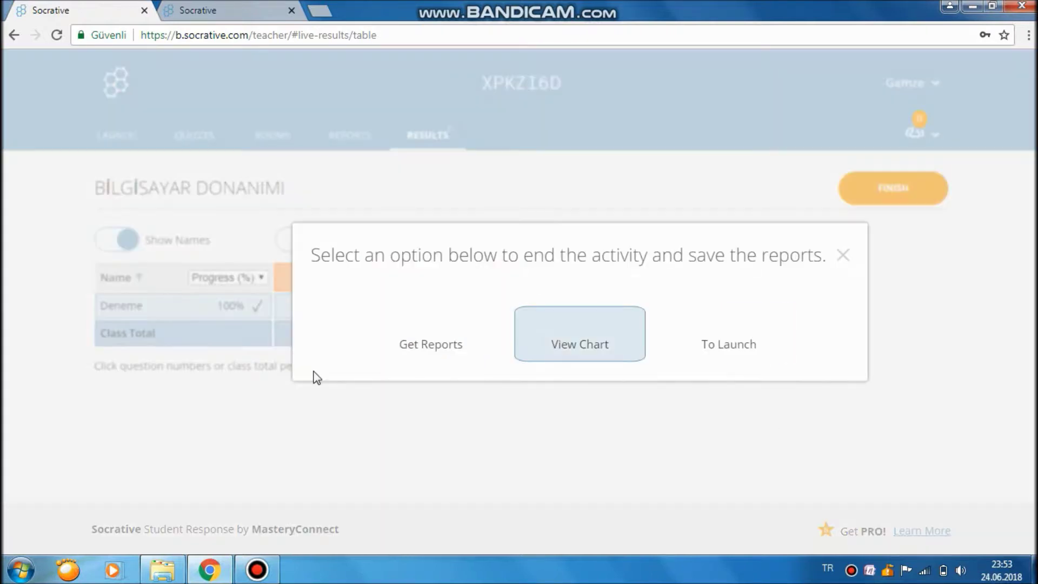
left_click(601, 342)
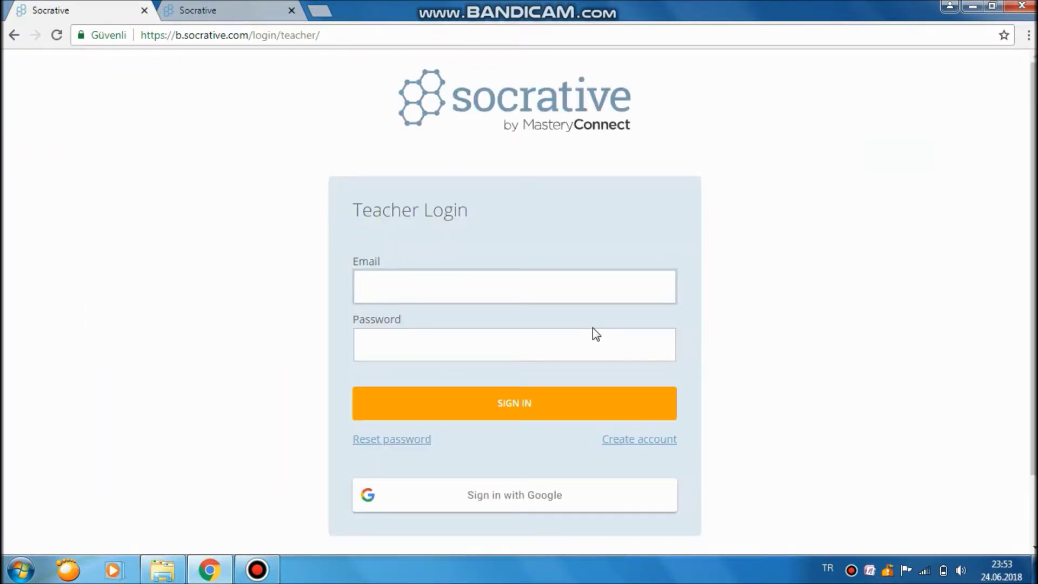
key("Tab")
type("•••••••••")
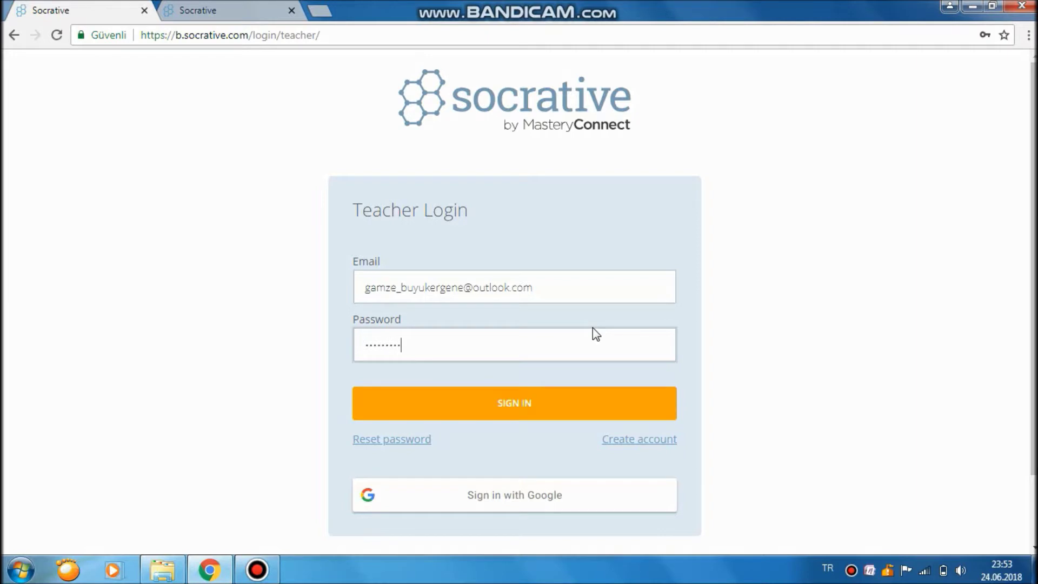
key("Return")
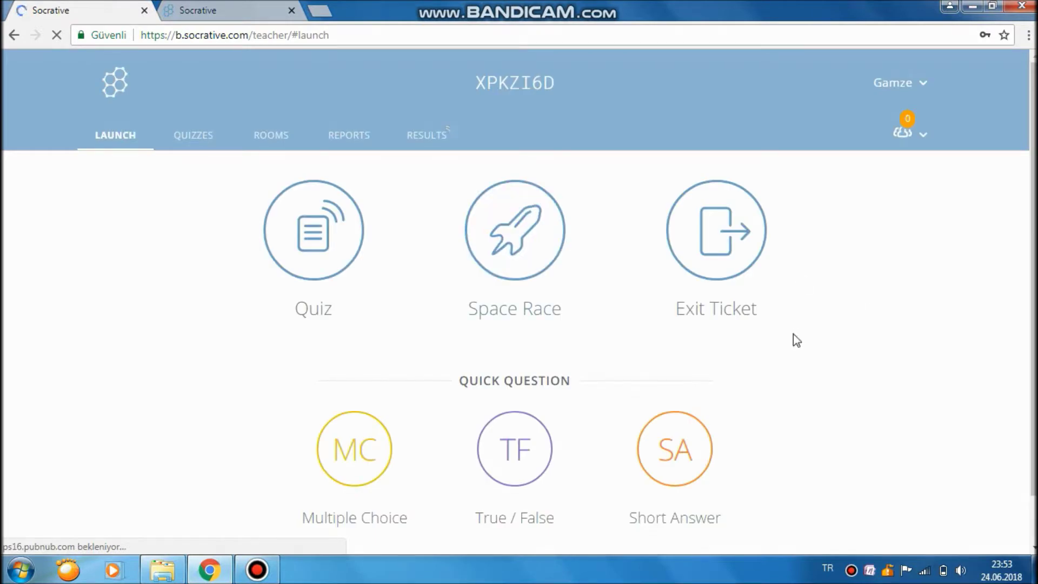
Check the quiz results, then stop the current activity to begin a Space Race launch.
left_click(417, 142)
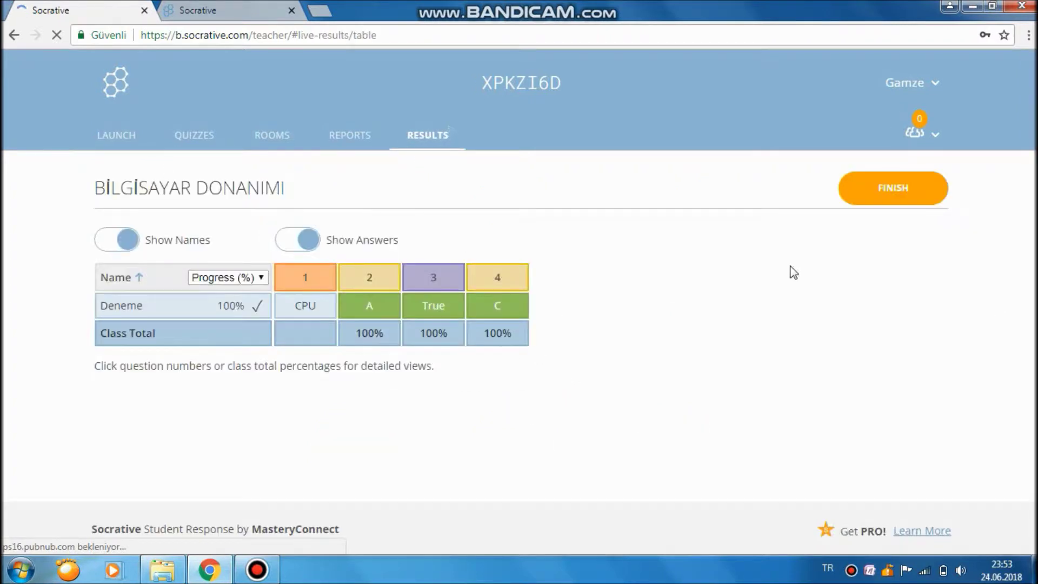
left_click(120, 141)
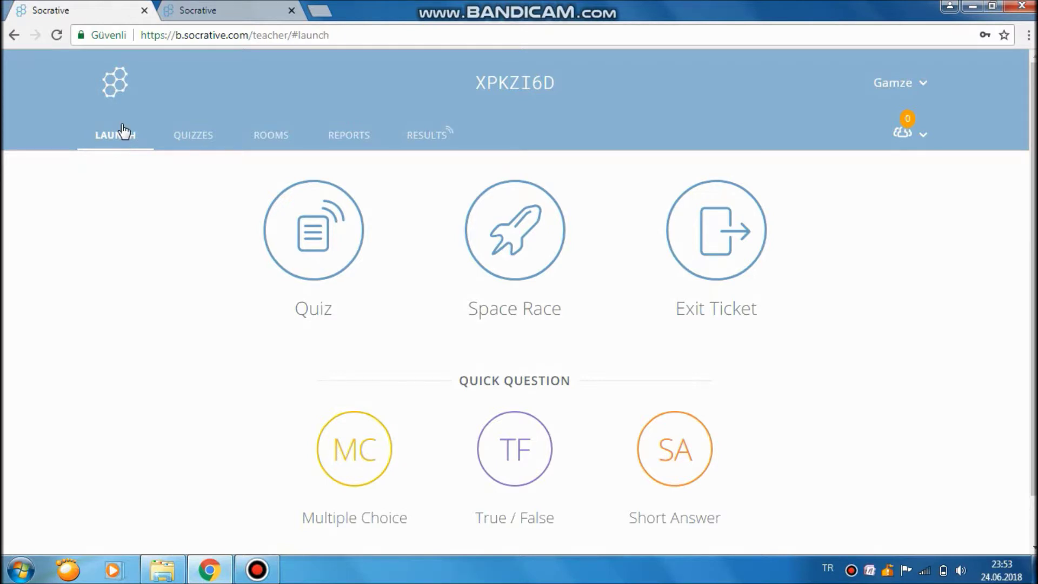
left_click(526, 234)
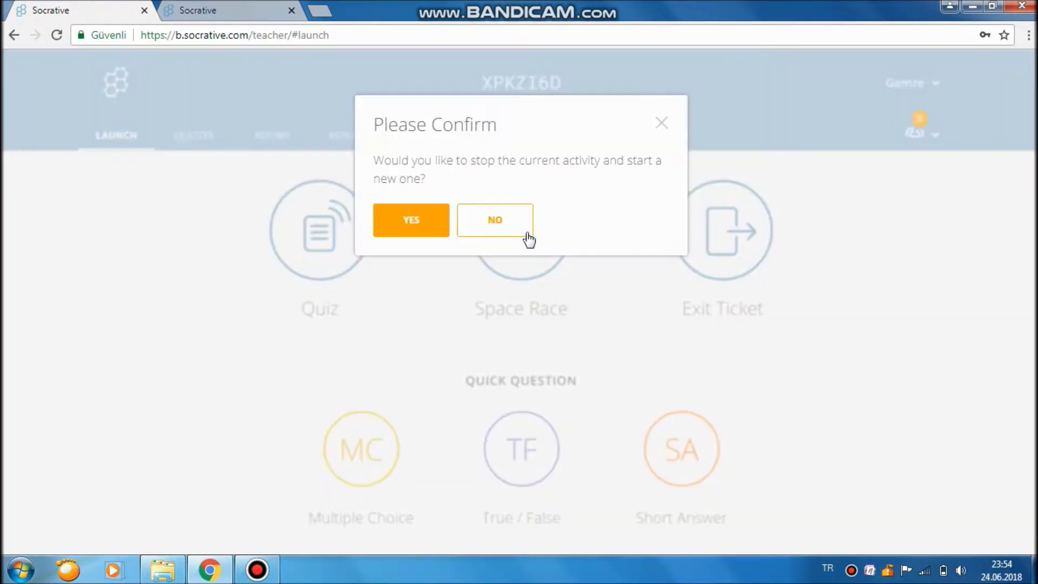
left_click(413, 220)
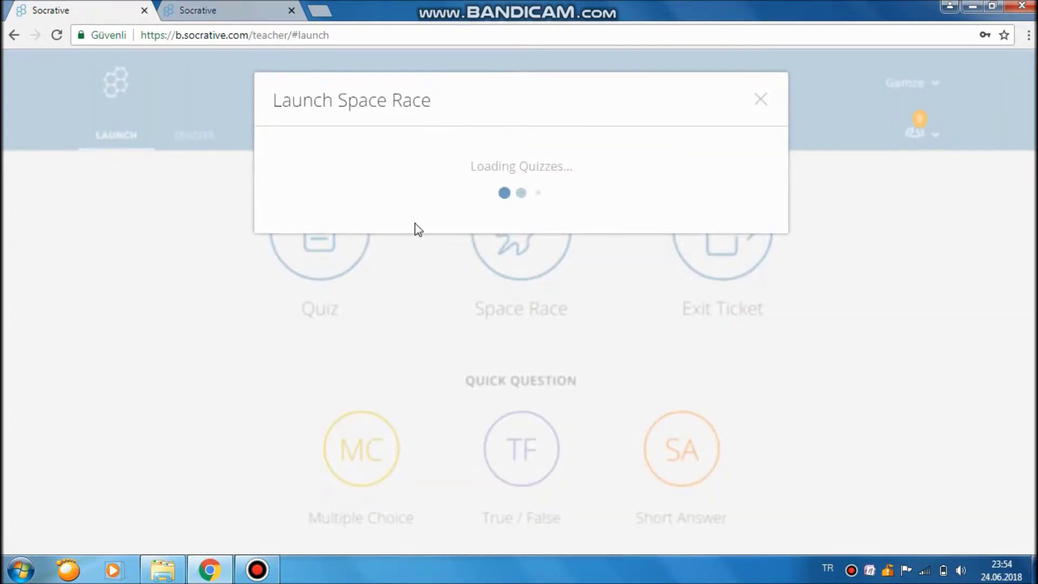
Select the BİLGİSAYAR DONANIMI quiz for the Space Race and continue to settings.
left_click(334, 334)
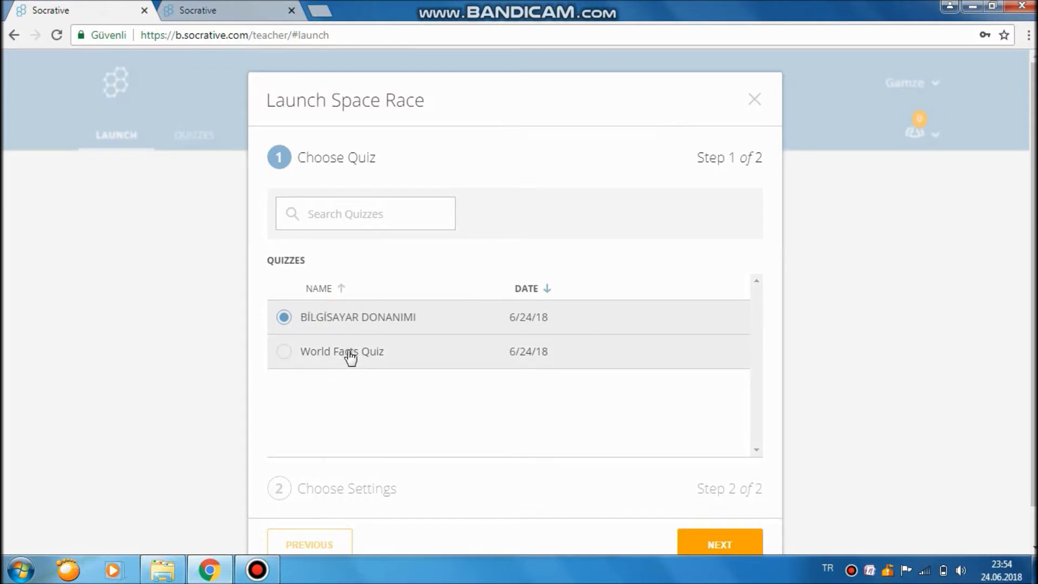
left_click(390, 210)
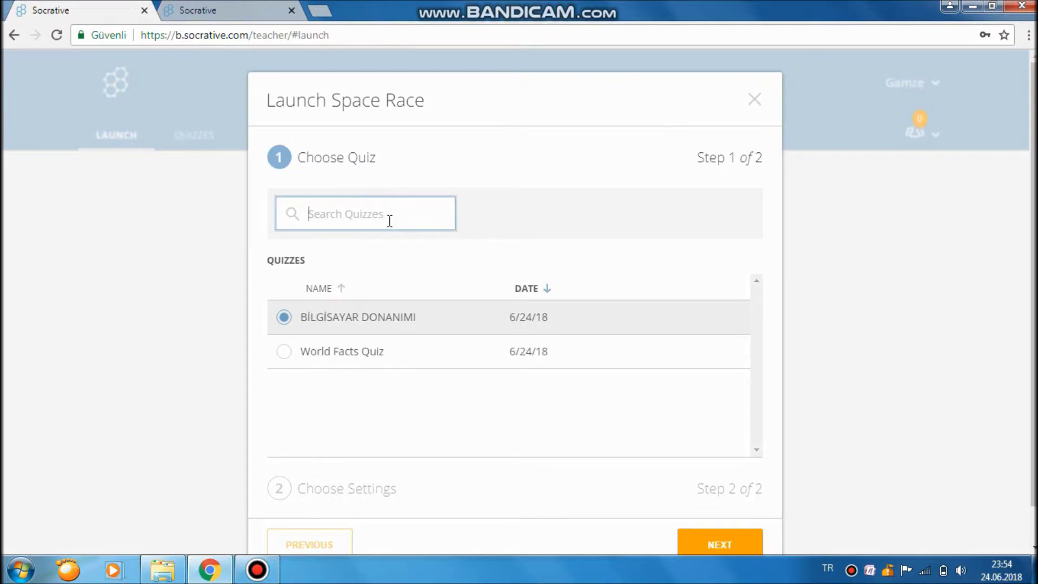
type("bilgi")
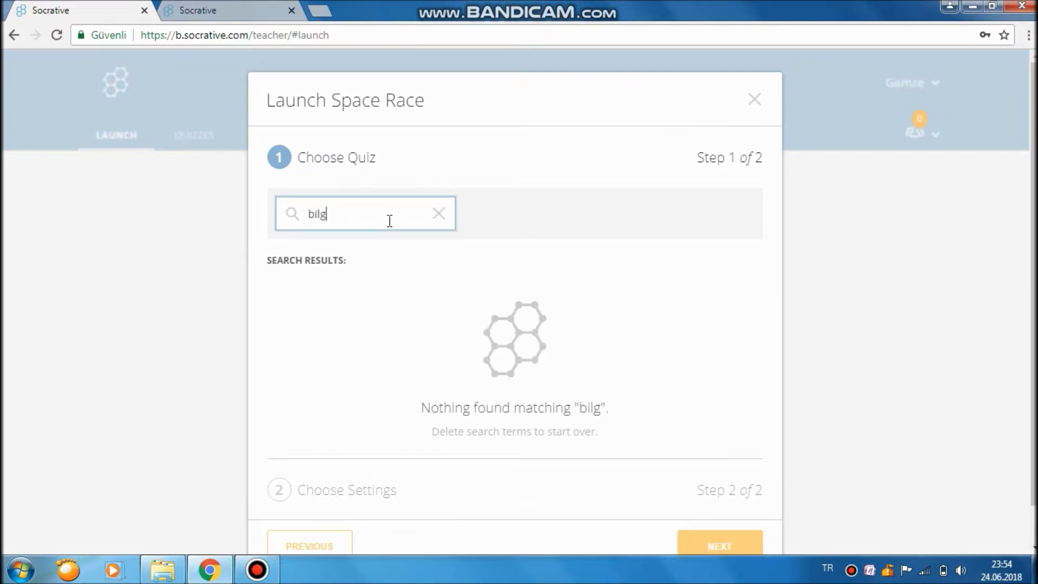
key("BackSpace")
key("BackSpace")
key("BackSpace")
key("BackSpace")
key("BackSpace")
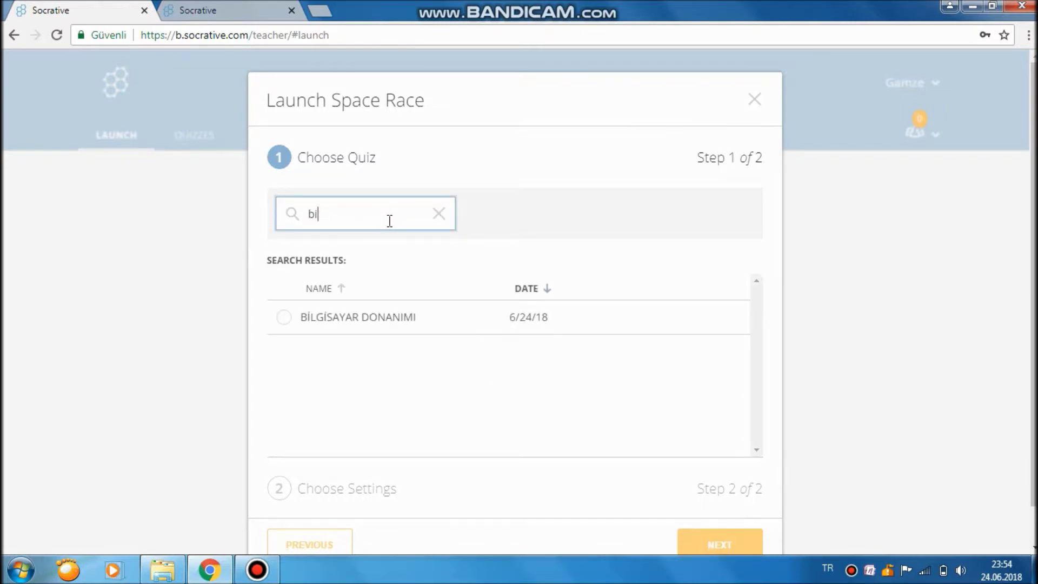
left_click(394, 316)
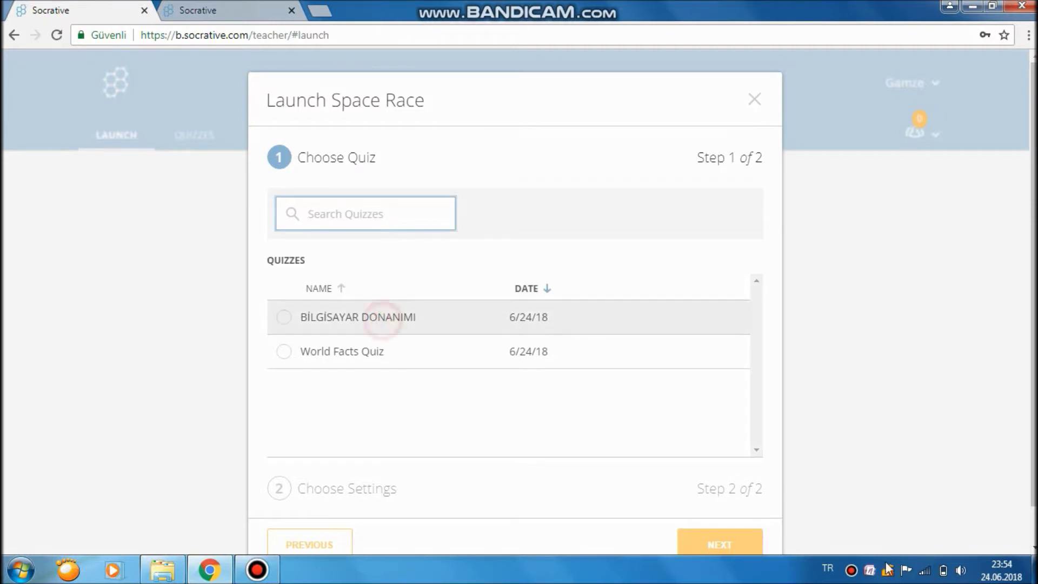
left_click(748, 544)
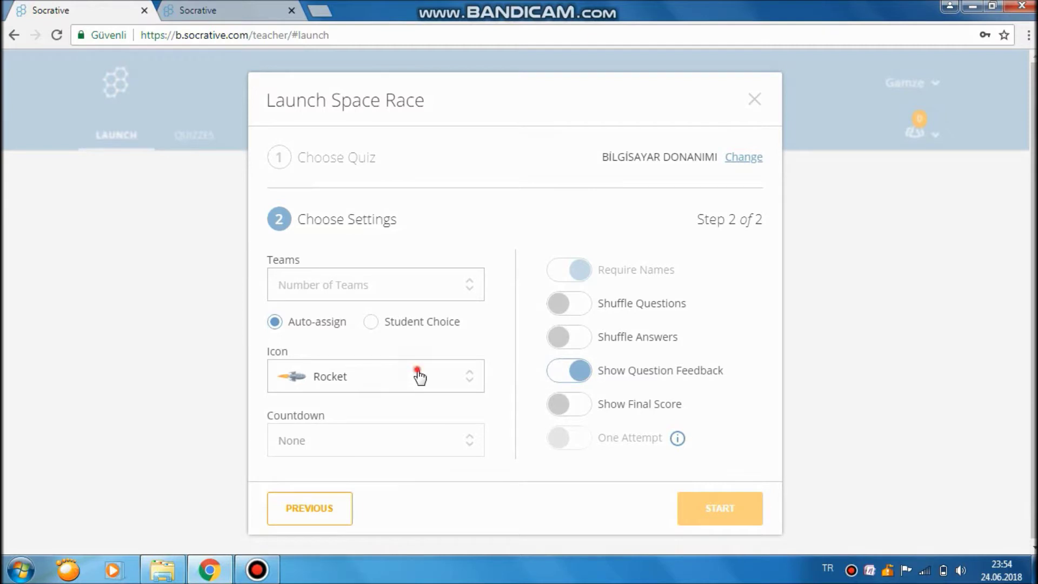
Set the racer icon to Bicycle with 5 teams, then start the race.
left_click(420, 375)
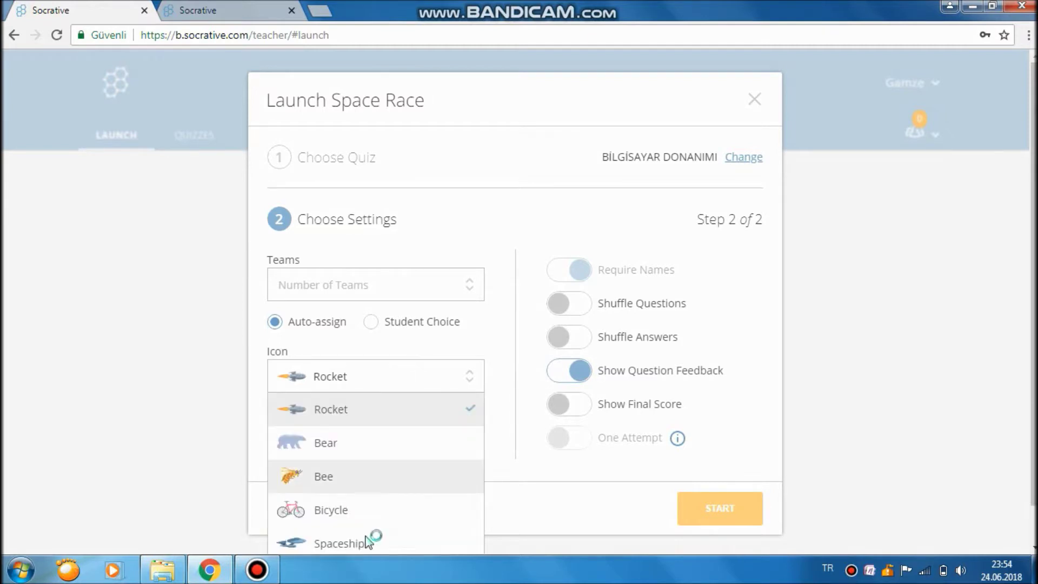
scroll(382, 483, "down", 1)
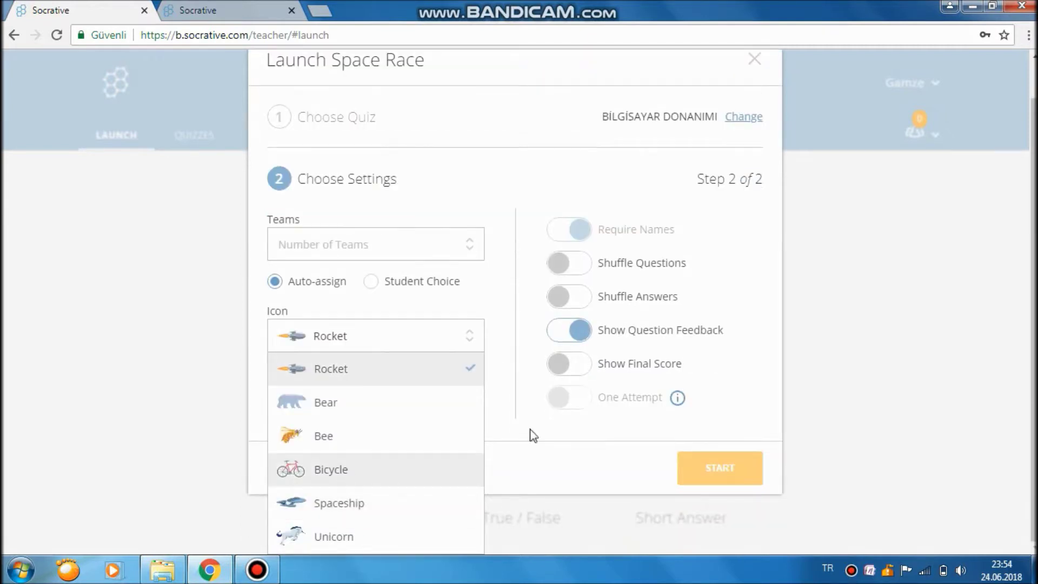
left_click(331, 475)
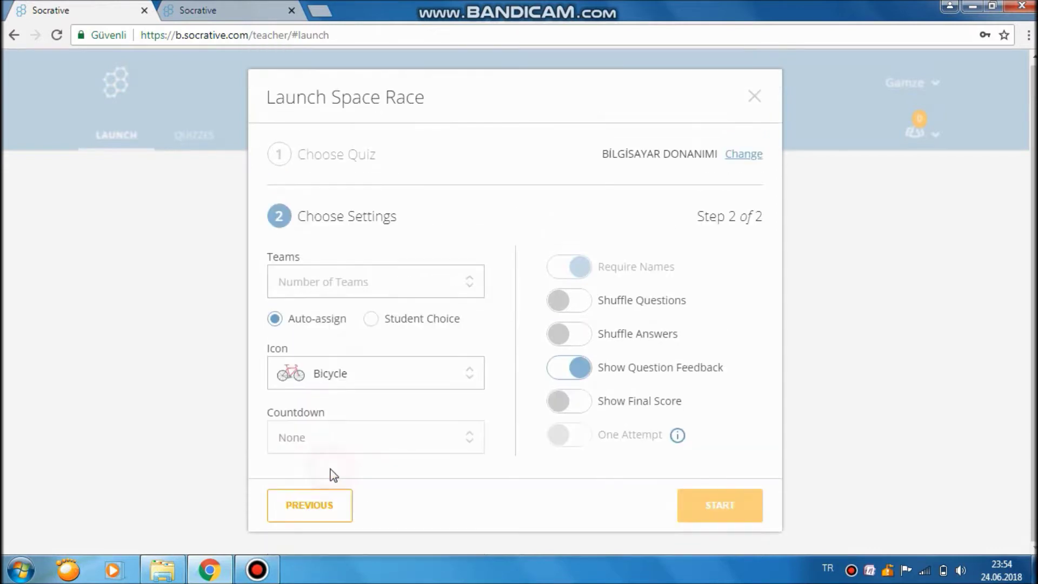
left_click(381, 278)
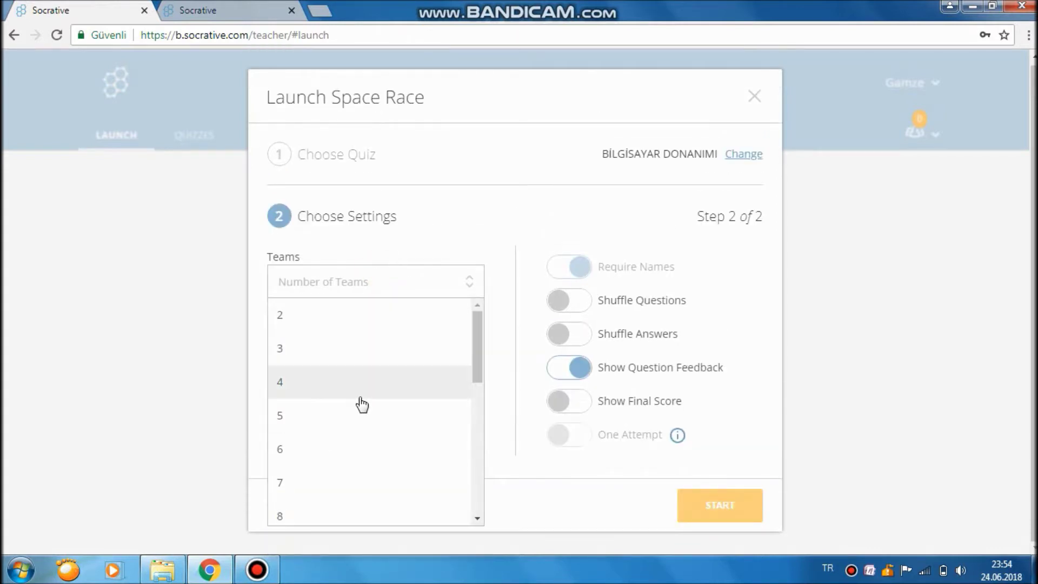
scroll(352, 459, "down", 7)
scroll(347, 435, "up", 7)
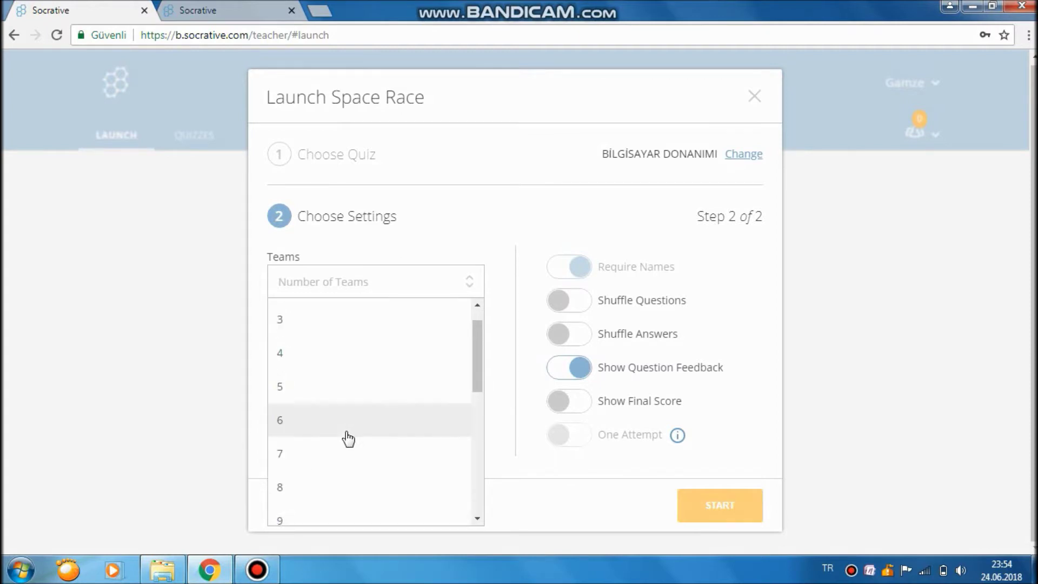
left_click(343, 410)
left_click(345, 434)
left_click(468, 437)
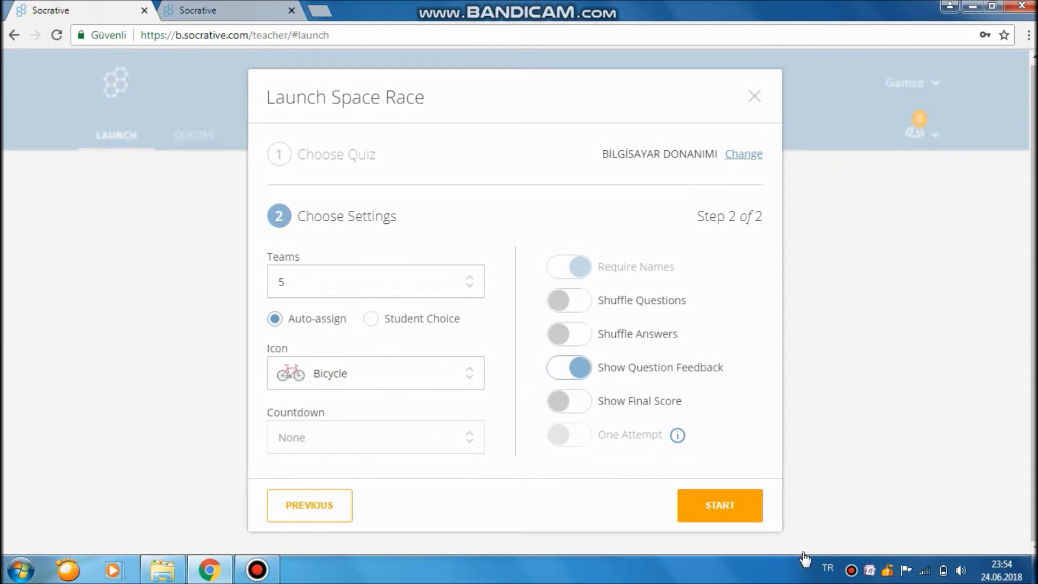
left_click(714, 507)
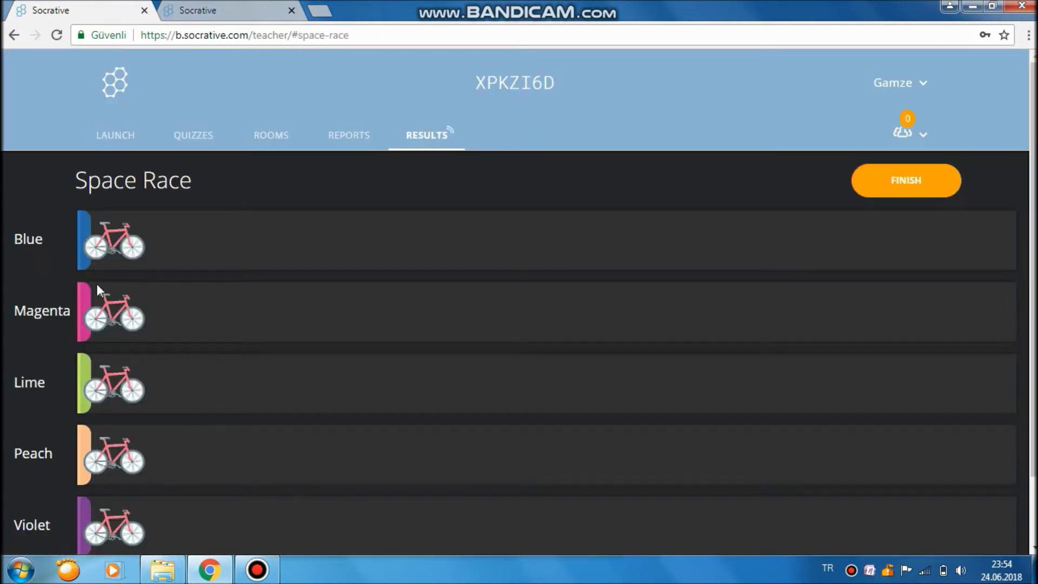
Look over the Blue, Magenta, Lime, Peach and Violet lanes, then switch to the student tab.
scroll(96, 284, "down", 2)
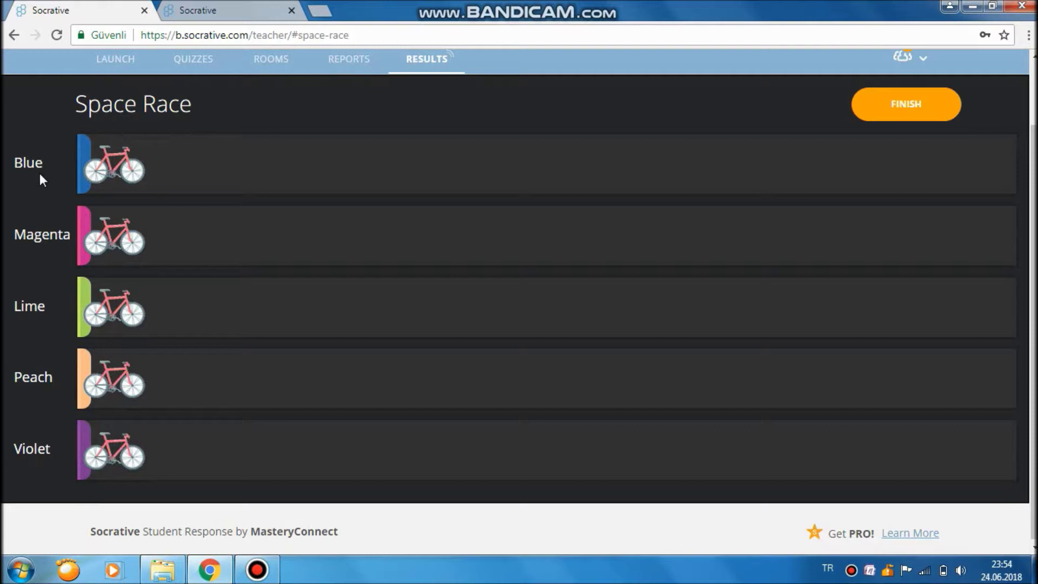
left_click_drag(12, 160, 46, 157)
left_click(49, 234)
left_click(30, 377)
left_click_drag(44, 448, 51, 449)
left_click(184, 9)
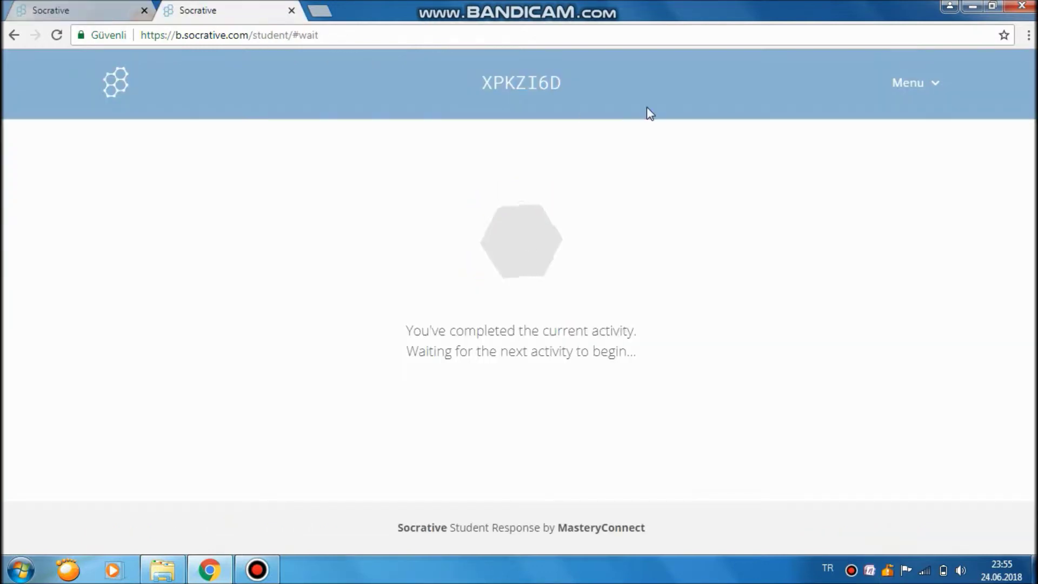
Refresh the student page, then log the student out.
left_click(913, 82)
left_click(918, 128)
left_click(426, 211)
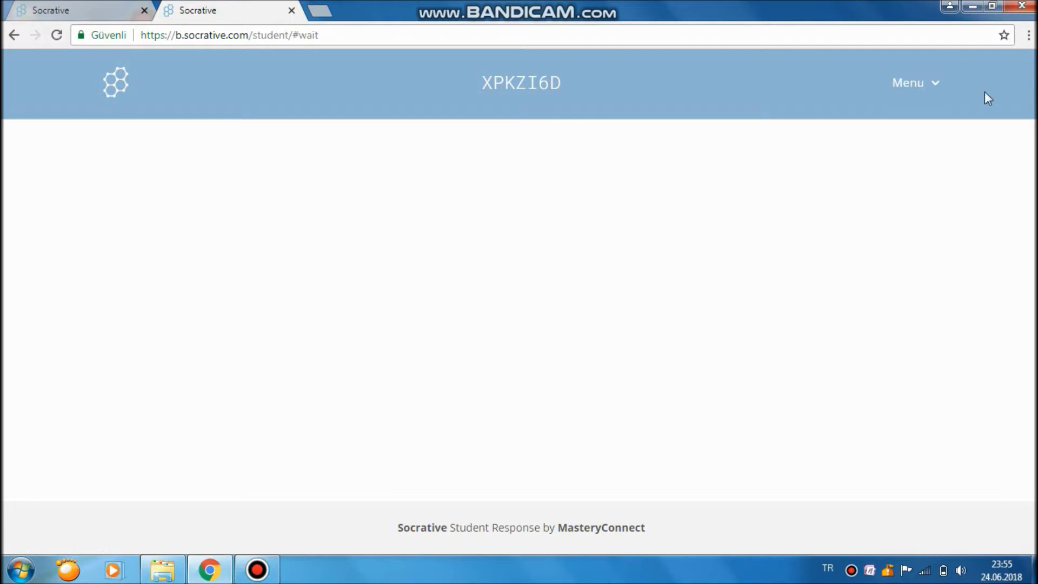
left_click(913, 87)
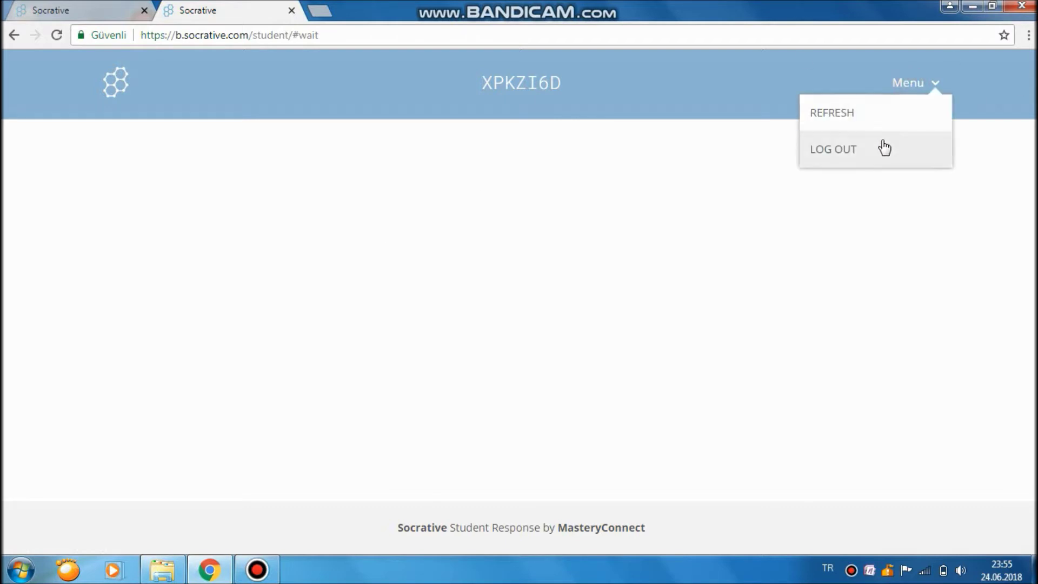
left_click(881, 145)
left_click(434, 216)
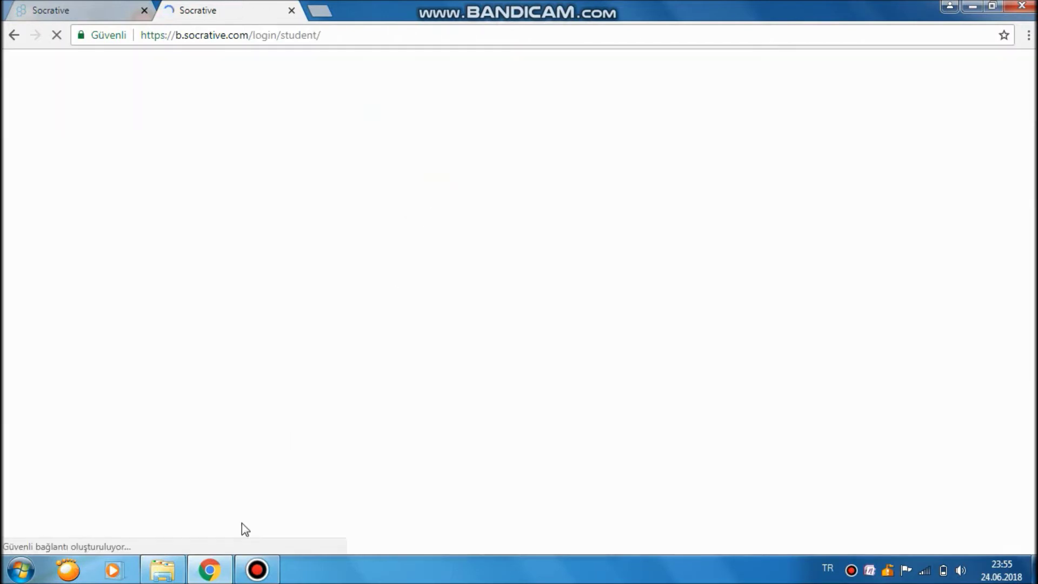
left_click(481, 289)
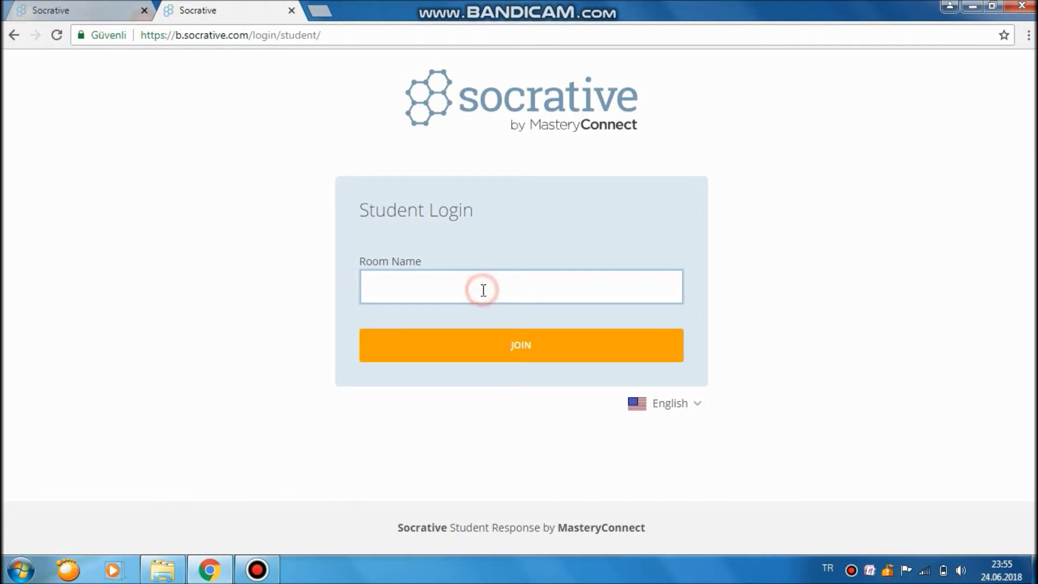
left_click(485, 350)
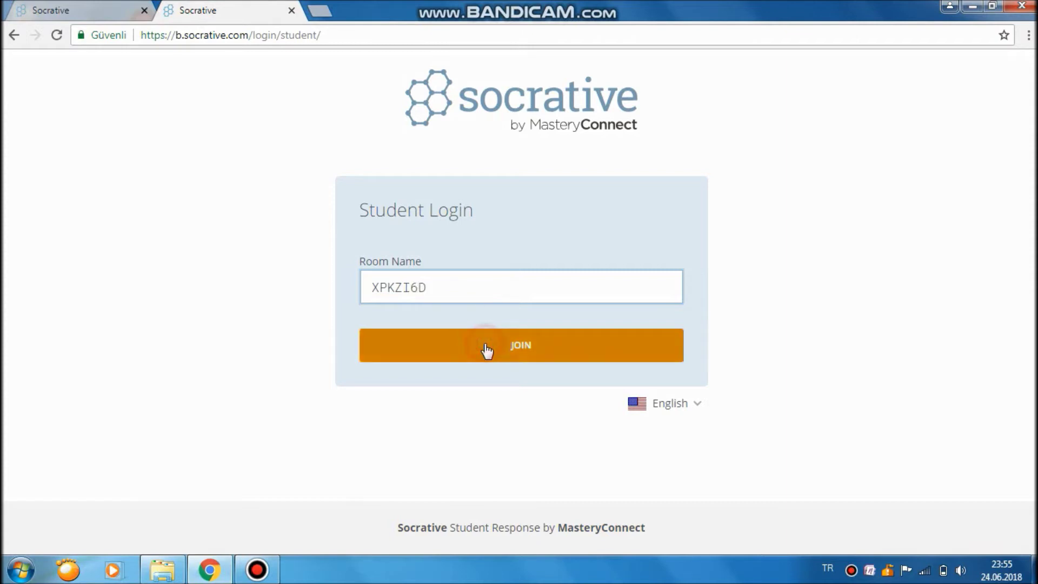